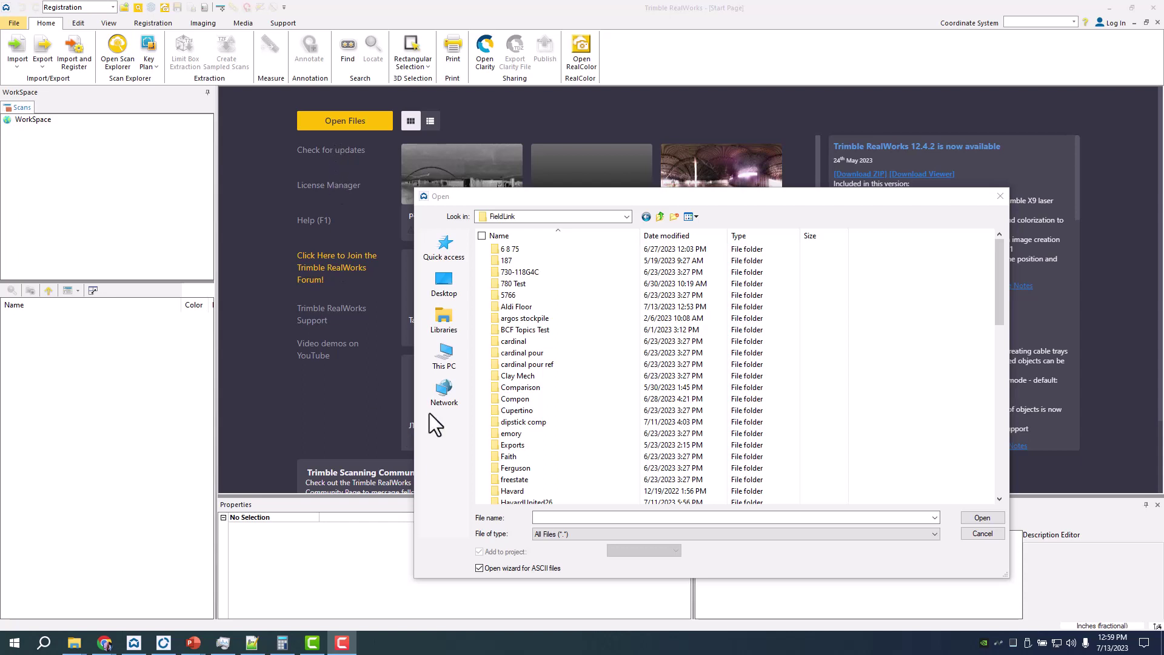
Step: Open Scan Job 1 Export.tdx from Quandel > Exports > Scan Job 1 Export_TDX and dismiss the info message
{"action": "scroll", "coordinate": [539, 385], "scroll_direction": "down", "scroll_amount": 2}
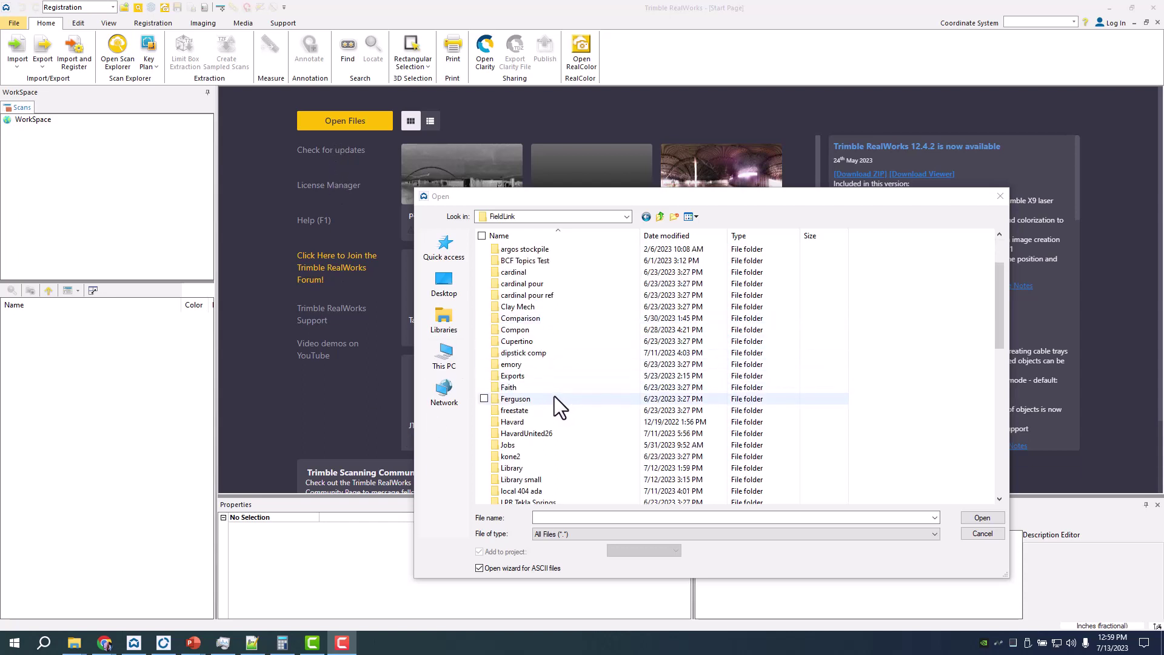
{"action": "scroll", "coordinate": [535, 393], "scroll_direction": "down", "scroll_amount": 2}
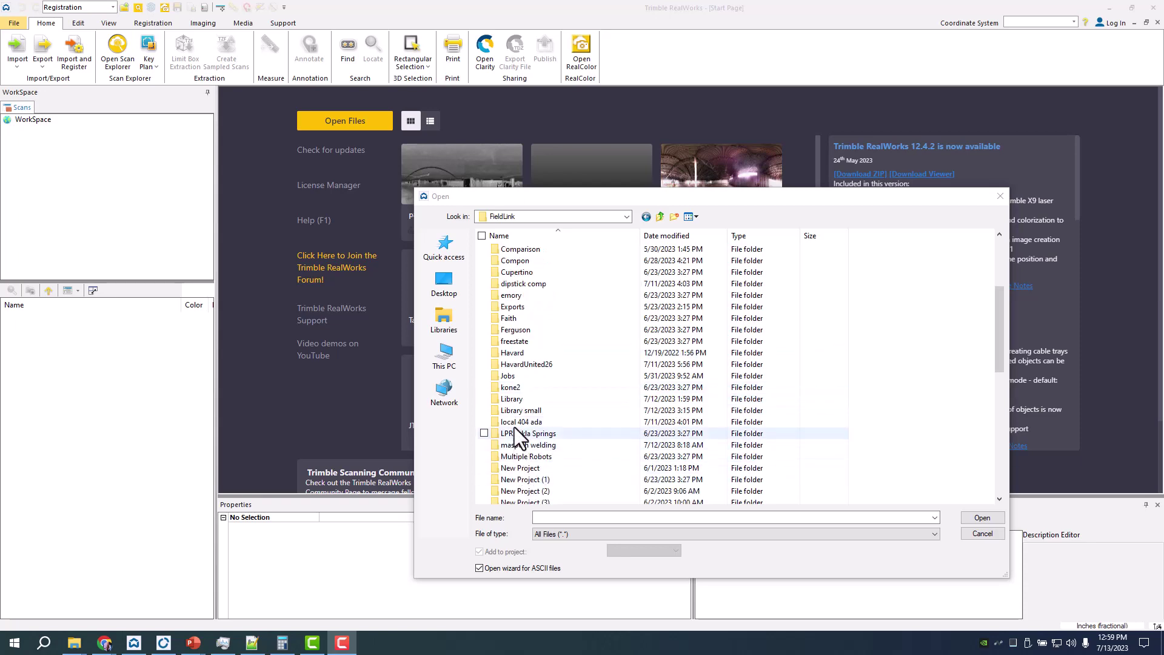
{"action": "scroll", "coordinate": [547, 438], "scroll_direction": "down", "scroll_amount": 7}
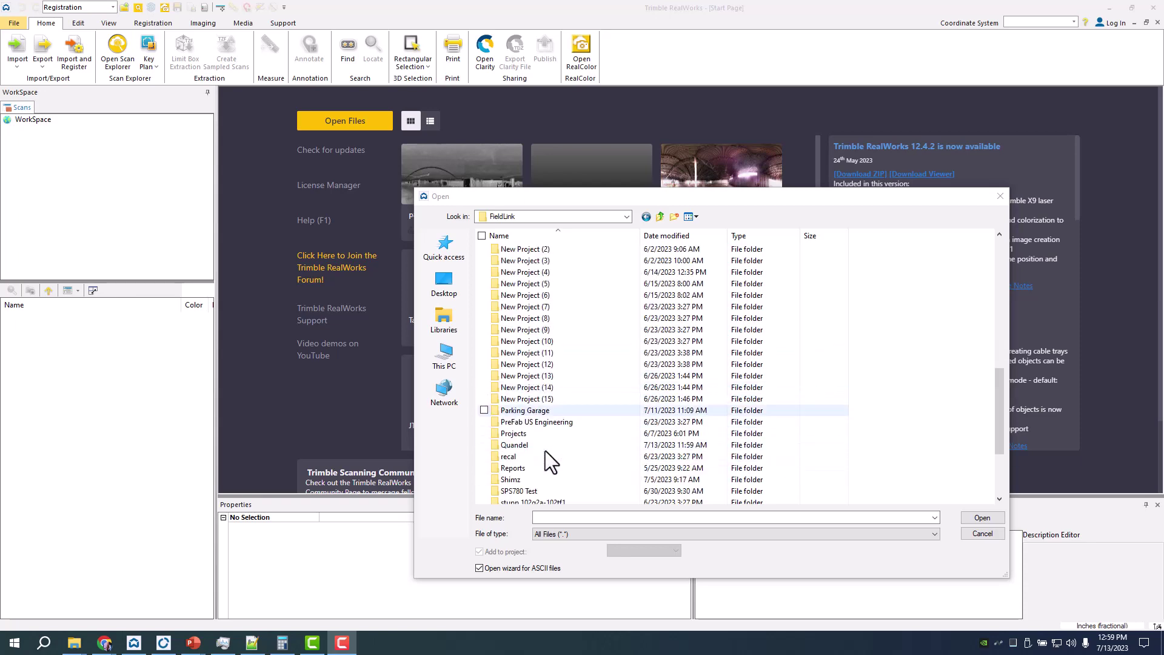
{"action": "double_click", "coordinate": [535, 445]}
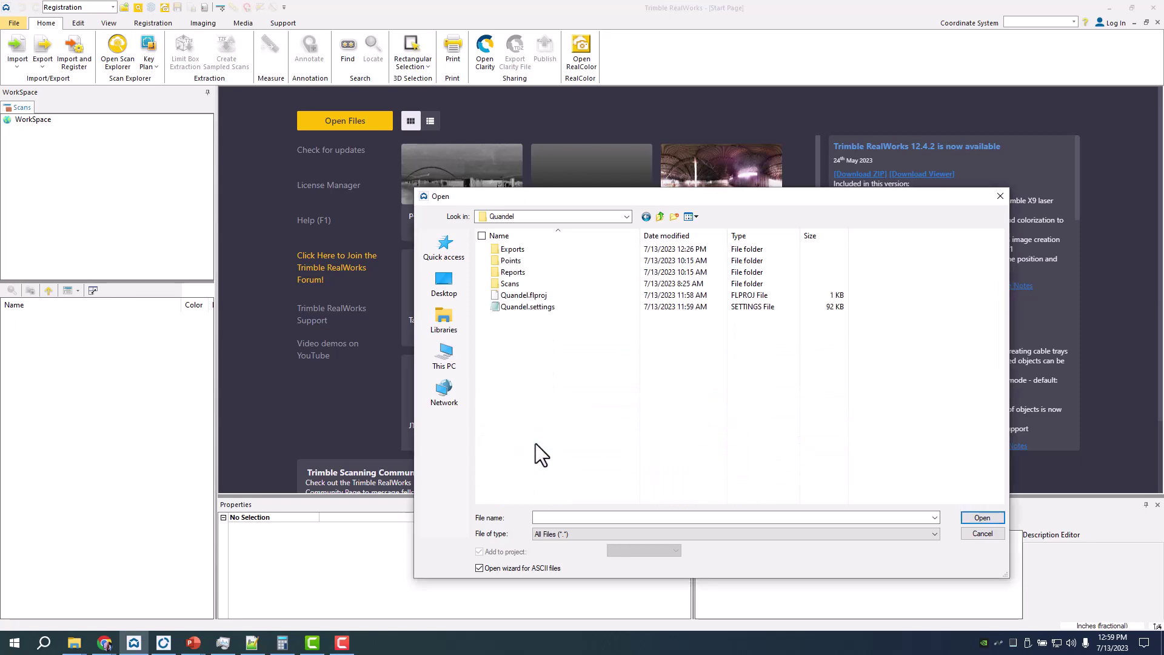
{"action": "double_click", "coordinate": [533, 252]}
{"action": "double_click", "coordinate": [533, 251]}
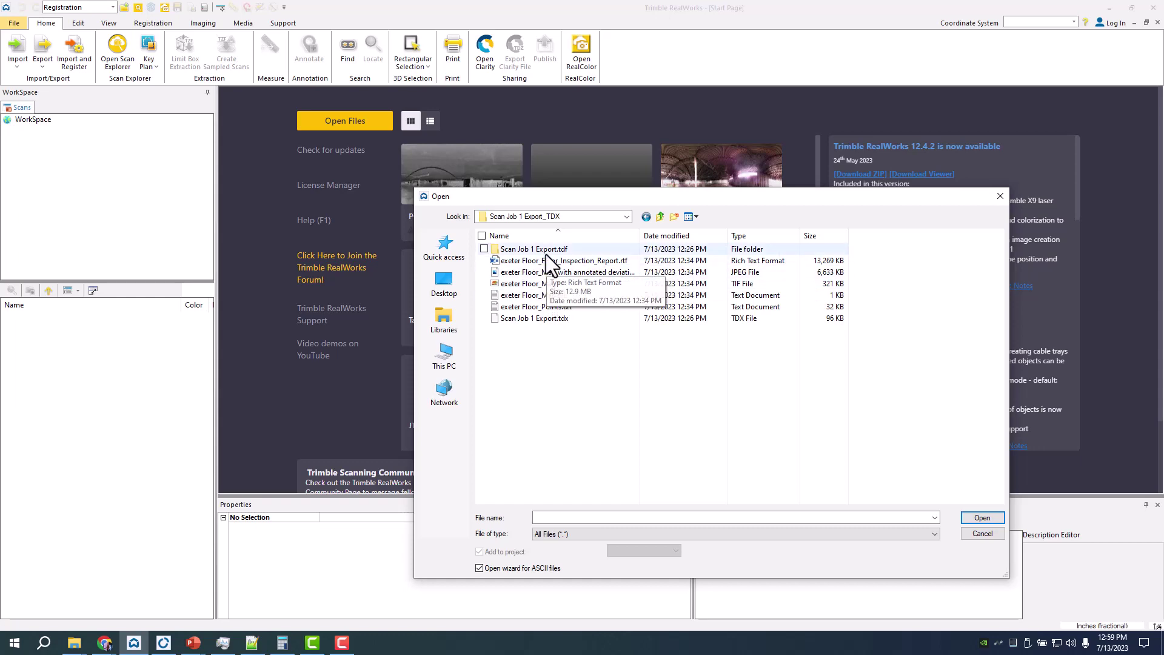
{"action": "left_click", "coordinate": [537, 318]}
{"action": "left_click", "coordinate": [984, 518]}
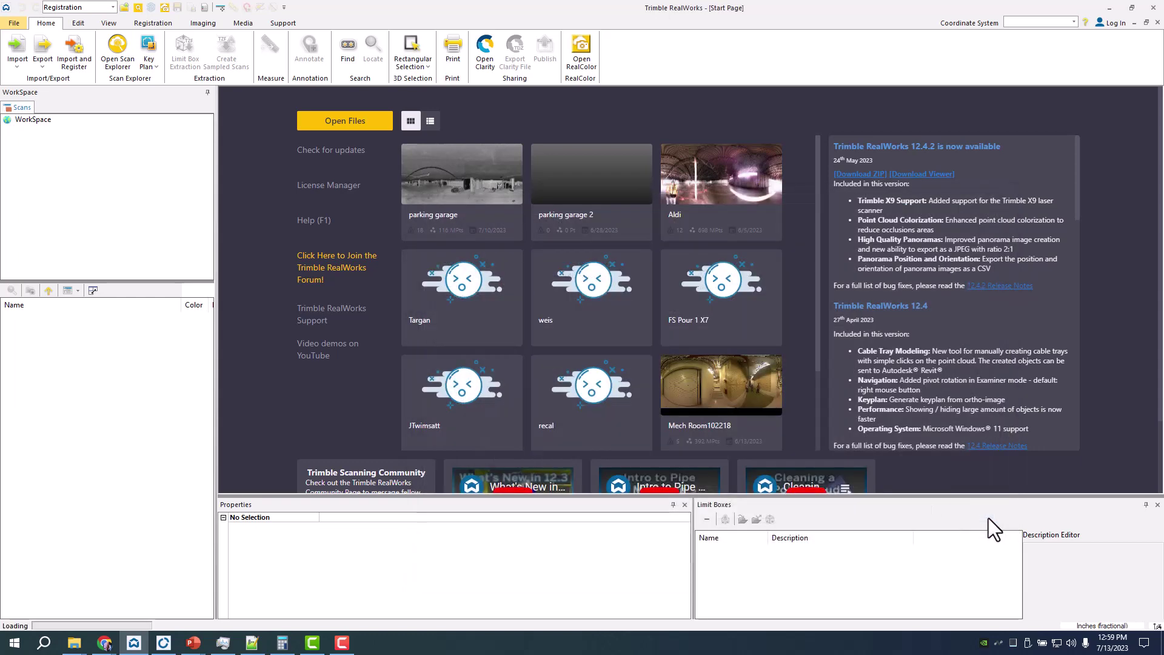
{"action": "left_click", "coordinate": [741, 349]}
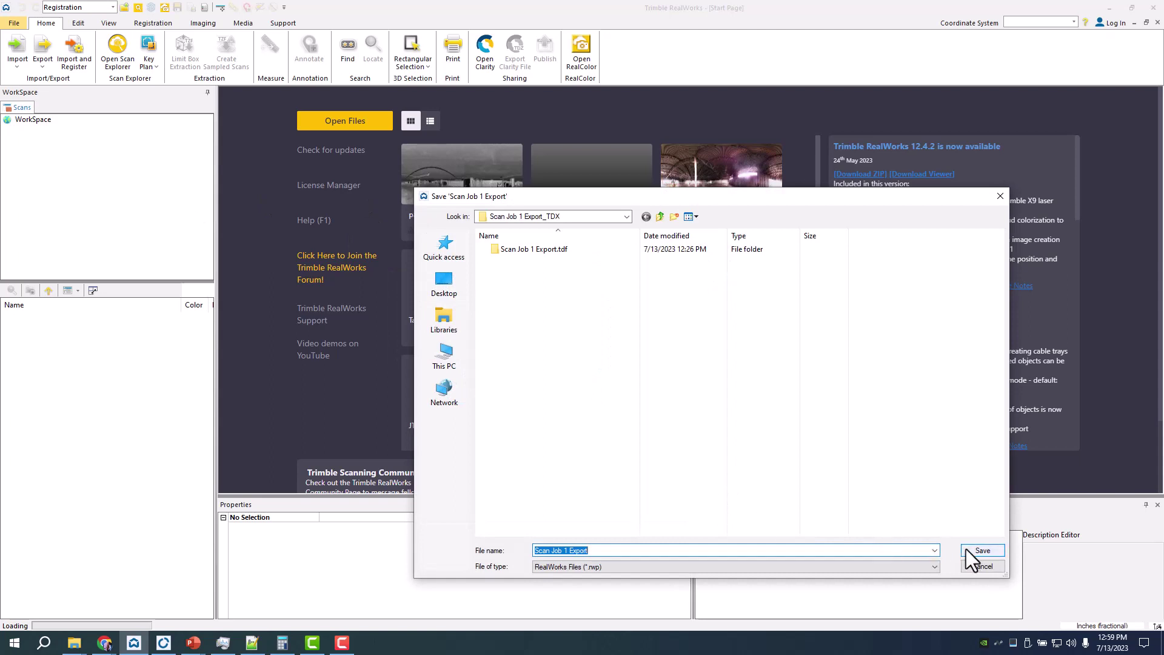
Step: Save the new project as Exeter.rwp
{"action": "type", "text": "Quan"}
{"action": "key", "text": "BackSpace"}
{"action": "key", "text": "BackSpace"}
{"action": "key", "text": "BackSpace"}
{"action": "key", "text": "BackSpace"}
{"action": "type", "text": "Ex"}
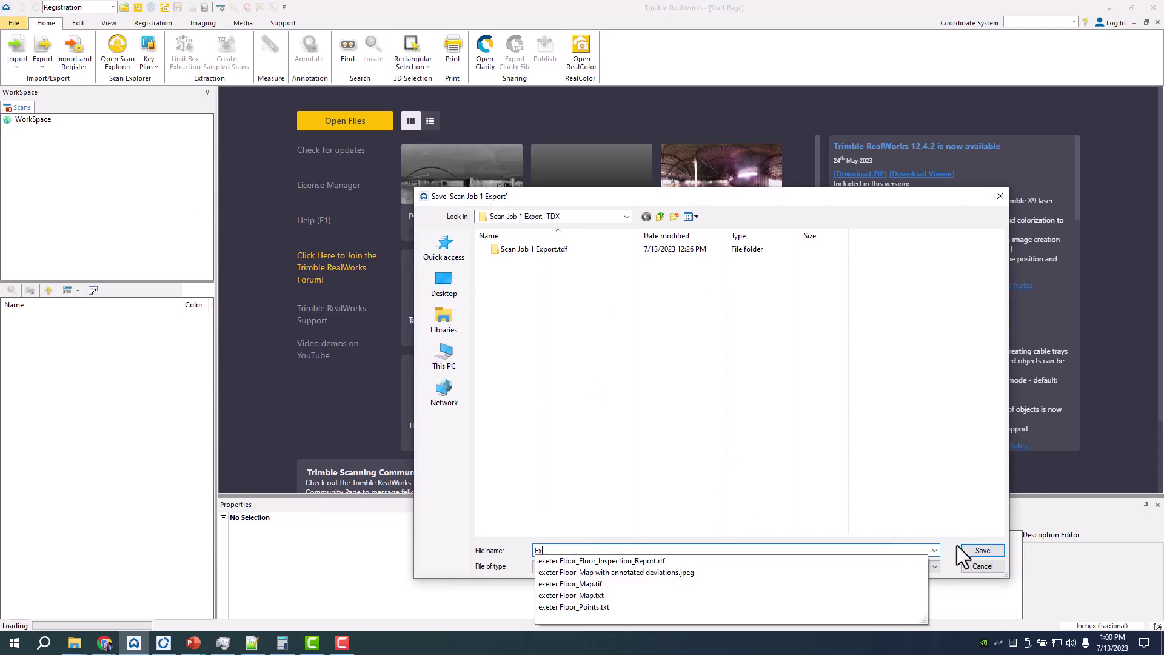
{"action": "type", "text": "eter"}
{"action": "left_click", "coordinate": [986, 553]}
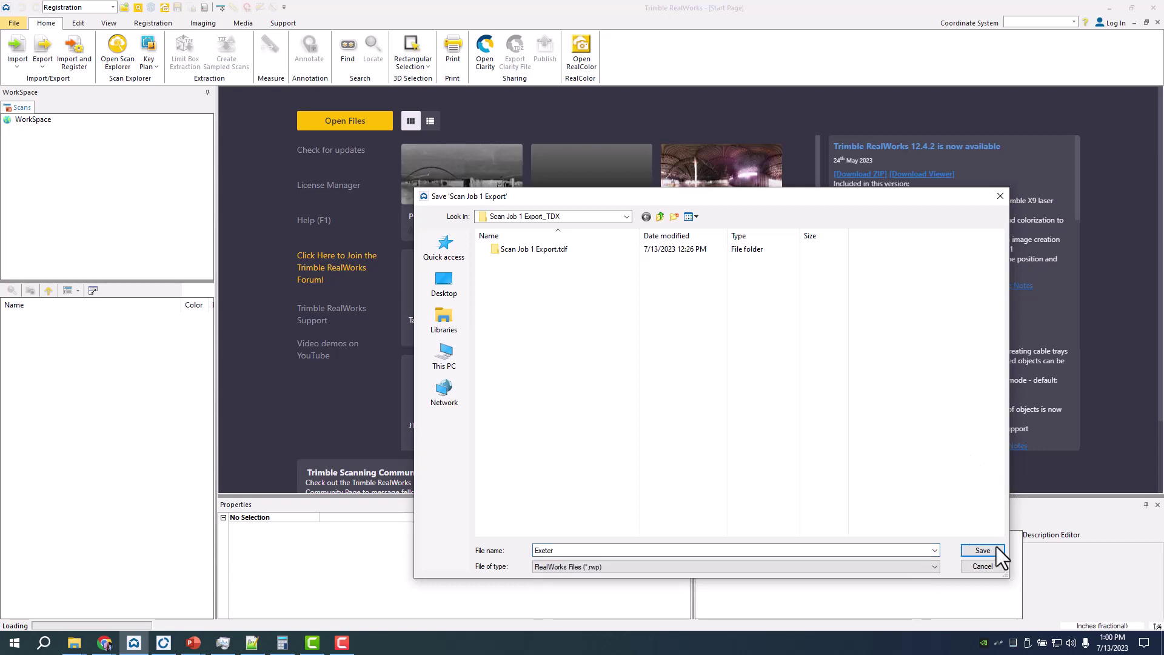
{"action": "left_click", "coordinate": [985, 553]}
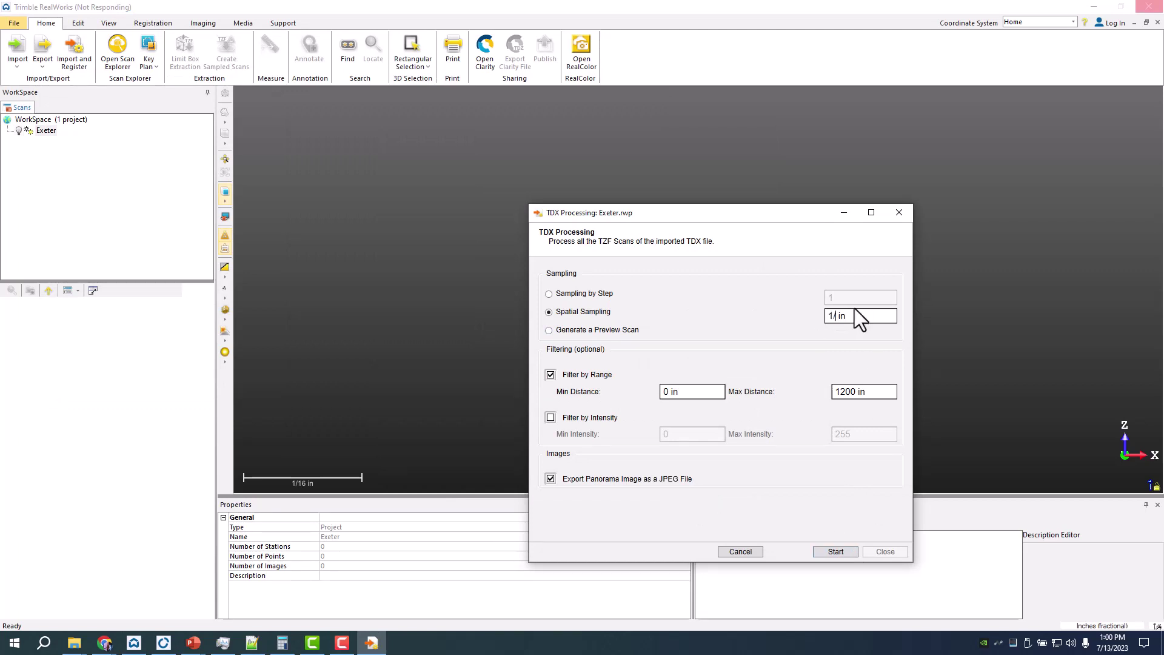
Step: Generate a preview scan, loading 10 stations, 23,110,665 points and 54 images
{"action": "key", "text": "Down"}
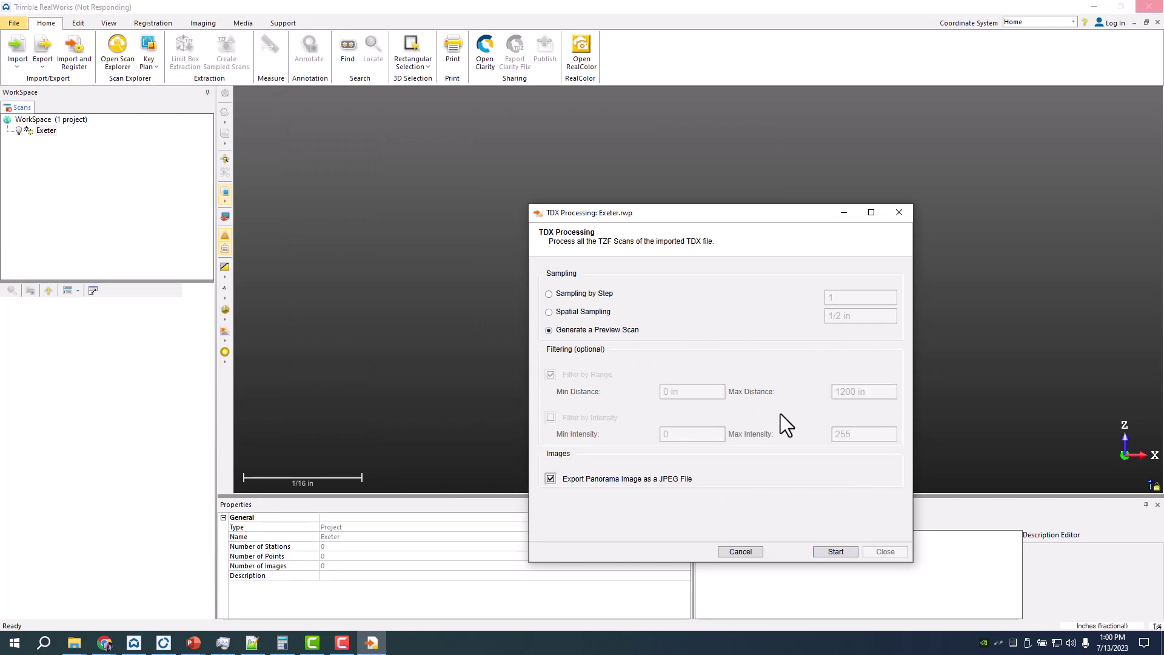
{"action": "left_click", "coordinate": [834, 551]}
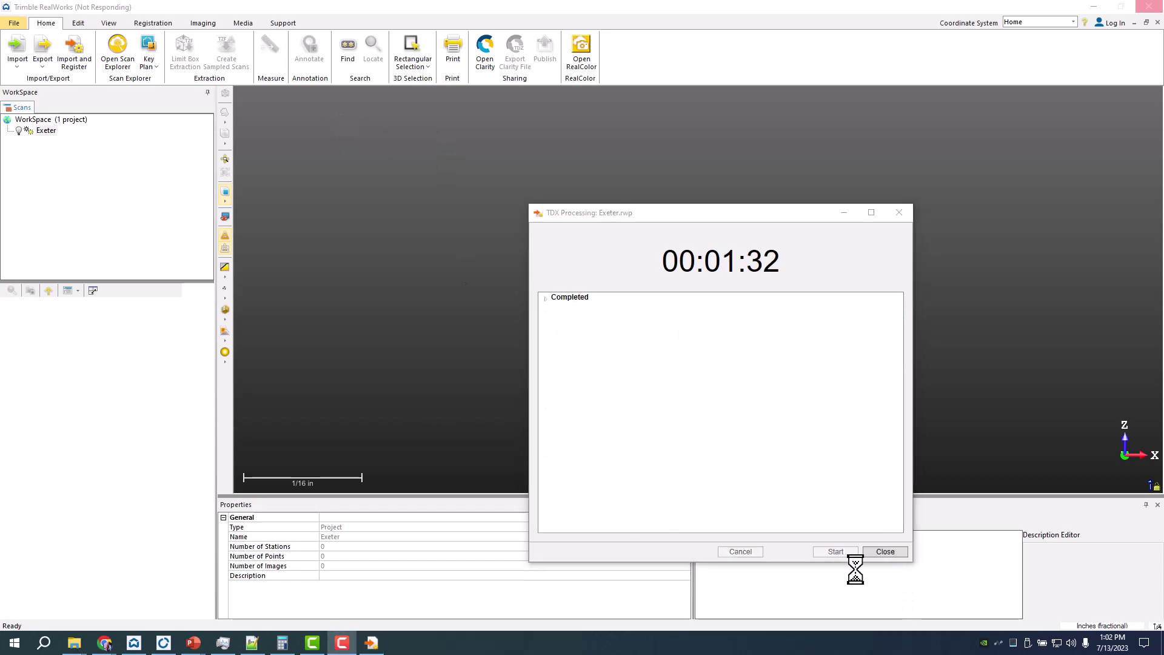
{"action": "left_click", "coordinate": [889, 553]}
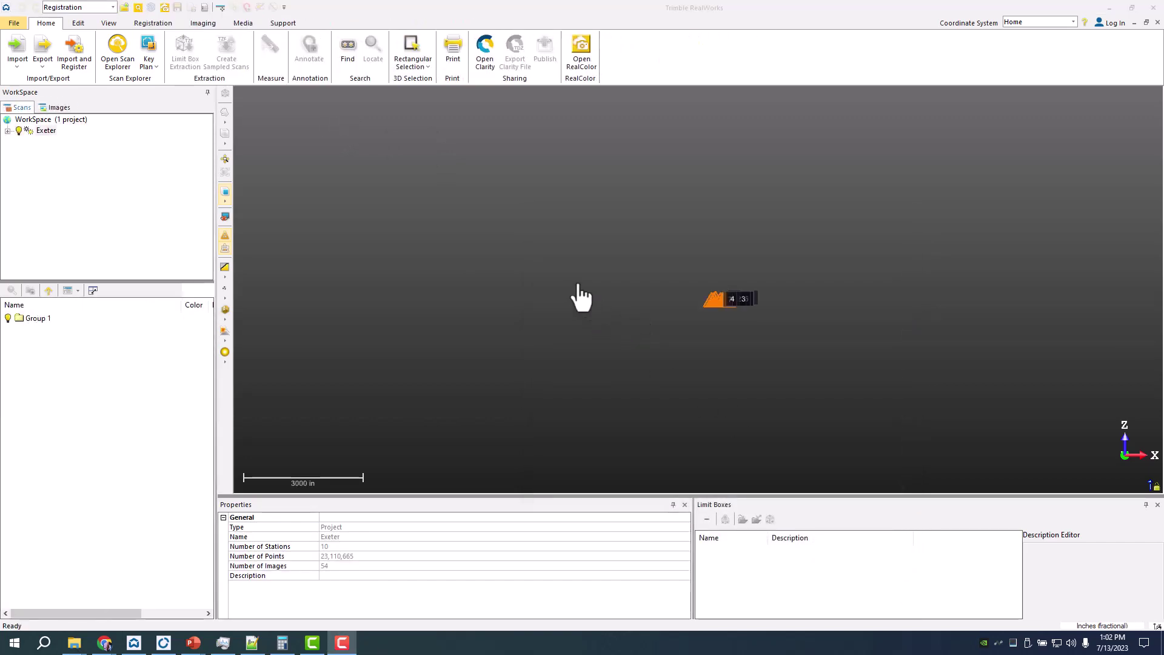
Step: Switch the point cloud to Color Coded Elevation and orbit to look down onto the floor
{"action": "left_click_drag", "start_coordinate": [581, 298], "coordinate": [936, 348]}
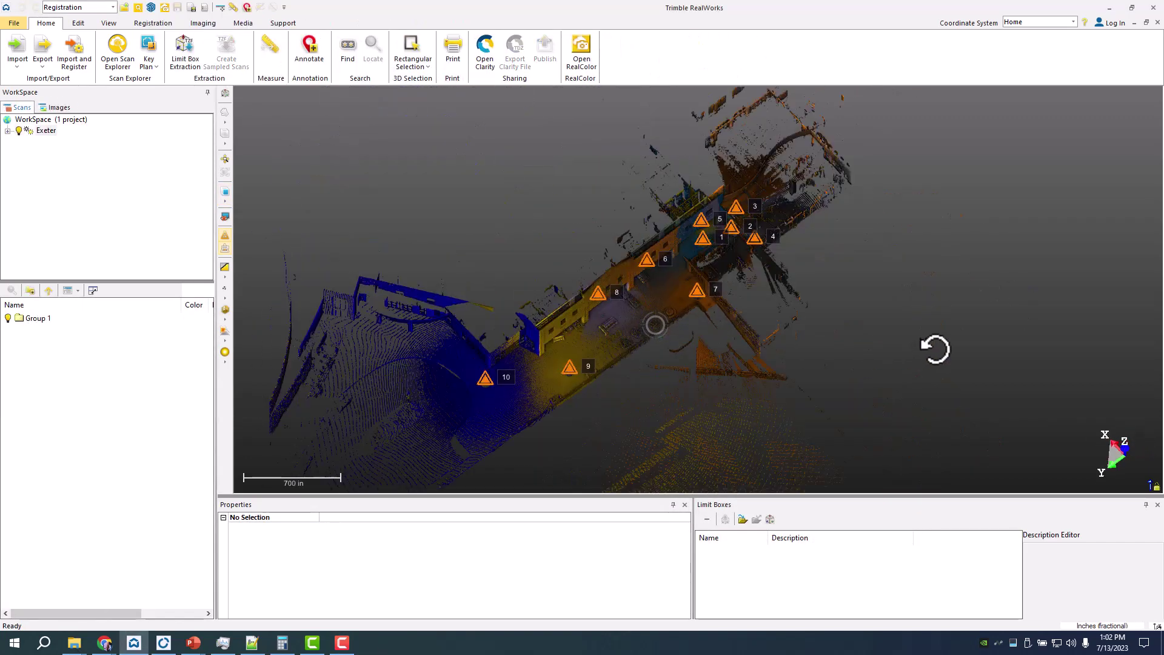
{"action": "left_click", "coordinate": [225, 268]}
{"action": "left_click", "coordinate": [226, 269]}
{"action": "left_click", "coordinate": [226, 269]}
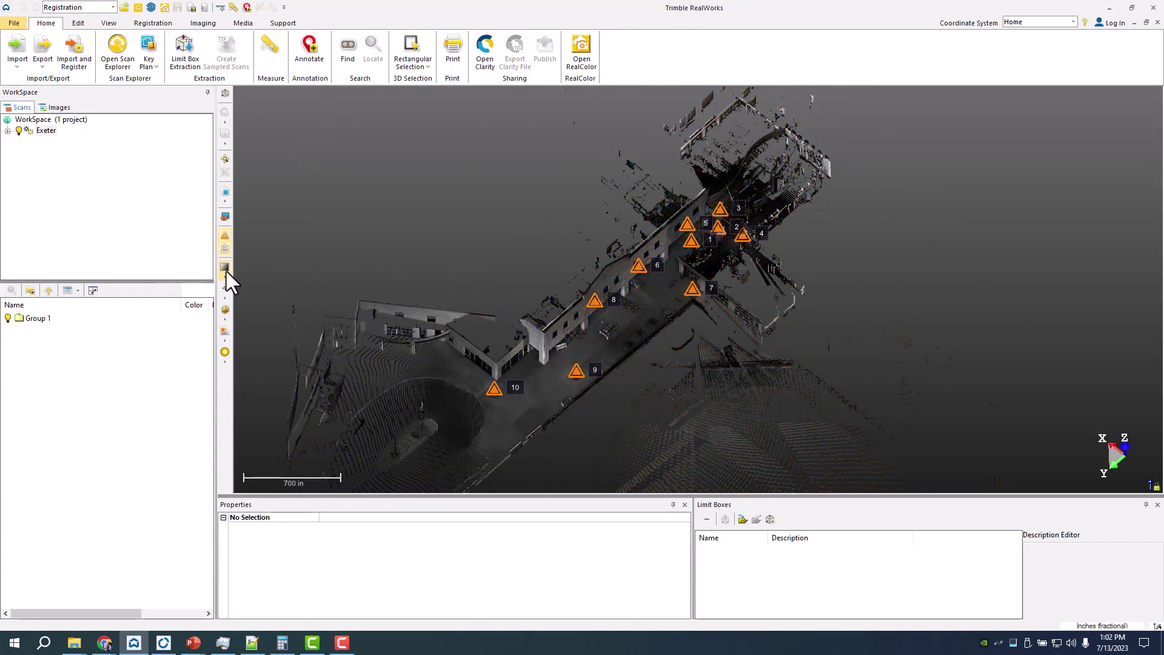
{"action": "left_click", "coordinate": [226, 270]}
{"action": "left_click_drag", "start_coordinate": [644, 271], "coordinate": [578, 285]}
{"action": "scroll", "coordinate": [578, 284], "scroll_direction": "up", "scroll_amount": 3}
{"action": "left_click", "coordinate": [226, 276]}
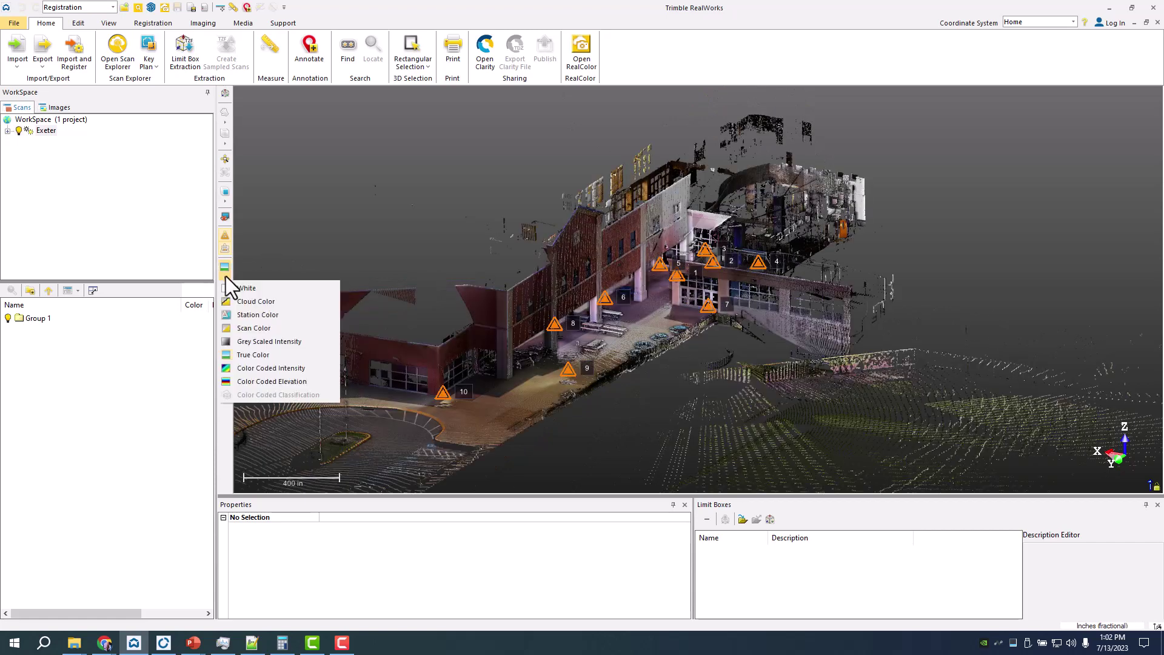
{"action": "left_click", "coordinate": [258, 380]}
{"action": "left_click_drag", "start_coordinate": [595, 303], "coordinate": [666, 300]}
{"action": "left_click", "coordinate": [84, 7]}
Step: In the Production module, sample the Project Cloud into a Floor Extraction cloud of ground points
{"action": "left_click", "coordinate": [84, 35]}
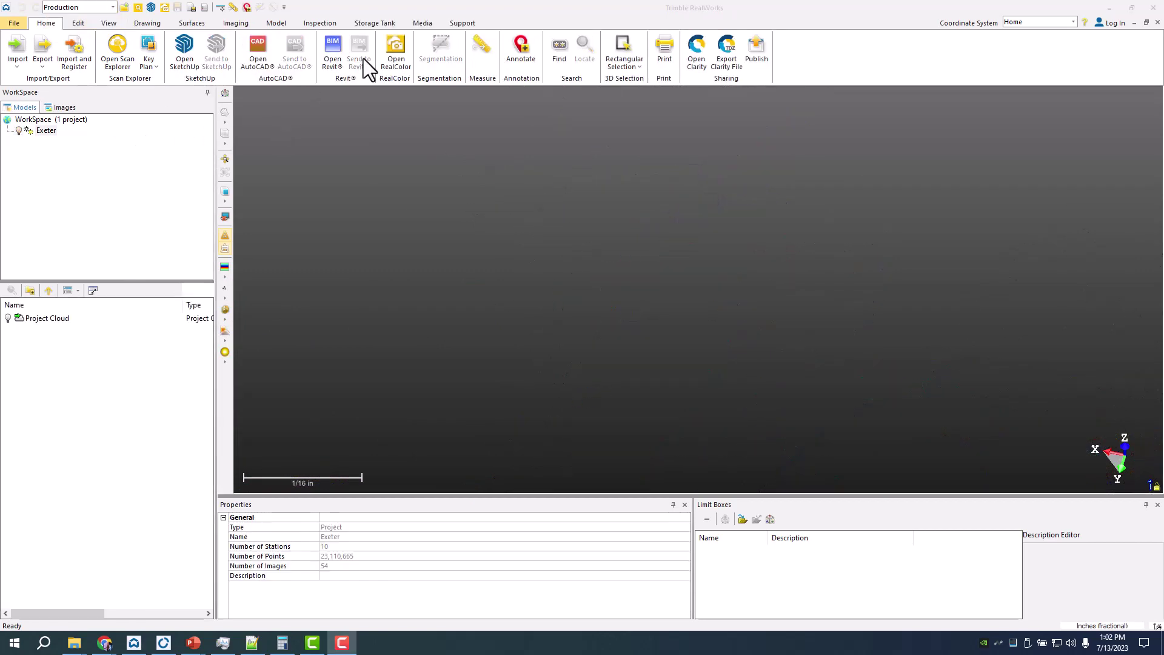
{"action": "left_click", "coordinate": [28, 318]}
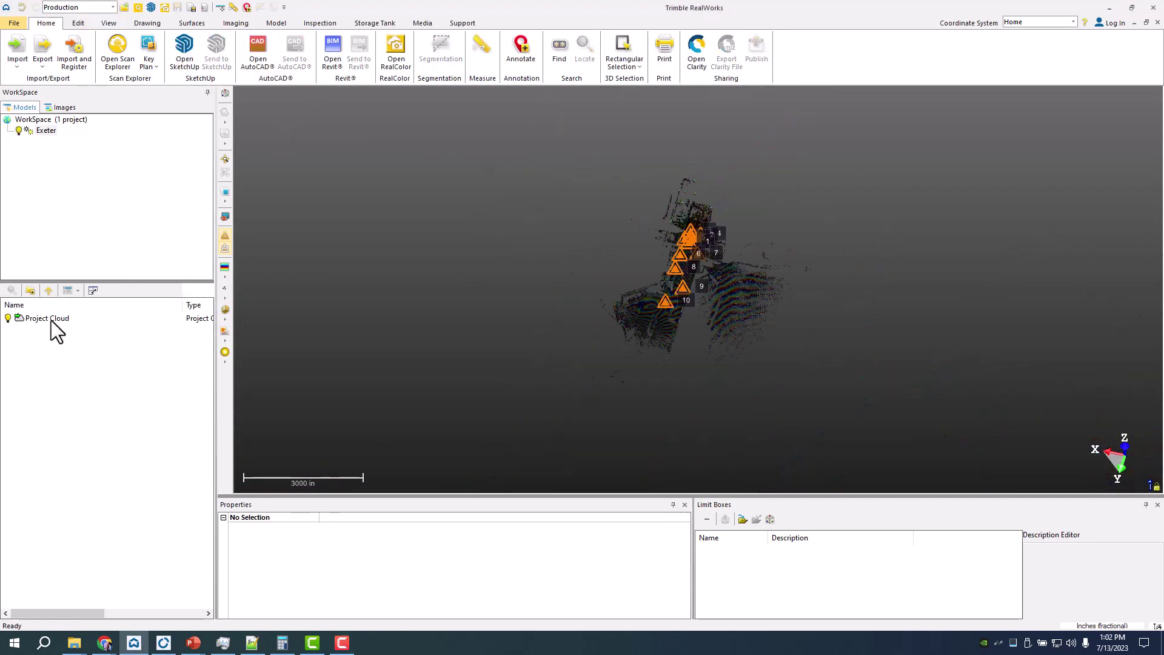
{"action": "left_click", "coordinate": [83, 24]}
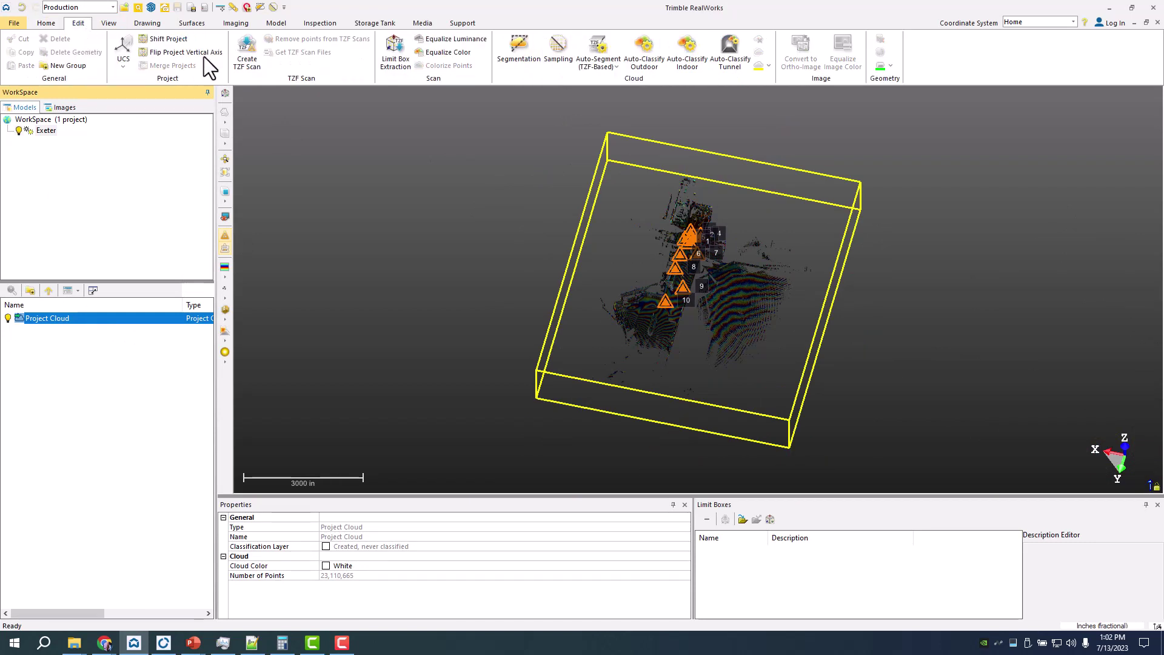
{"action": "left_click", "coordinate": [556, 49]}
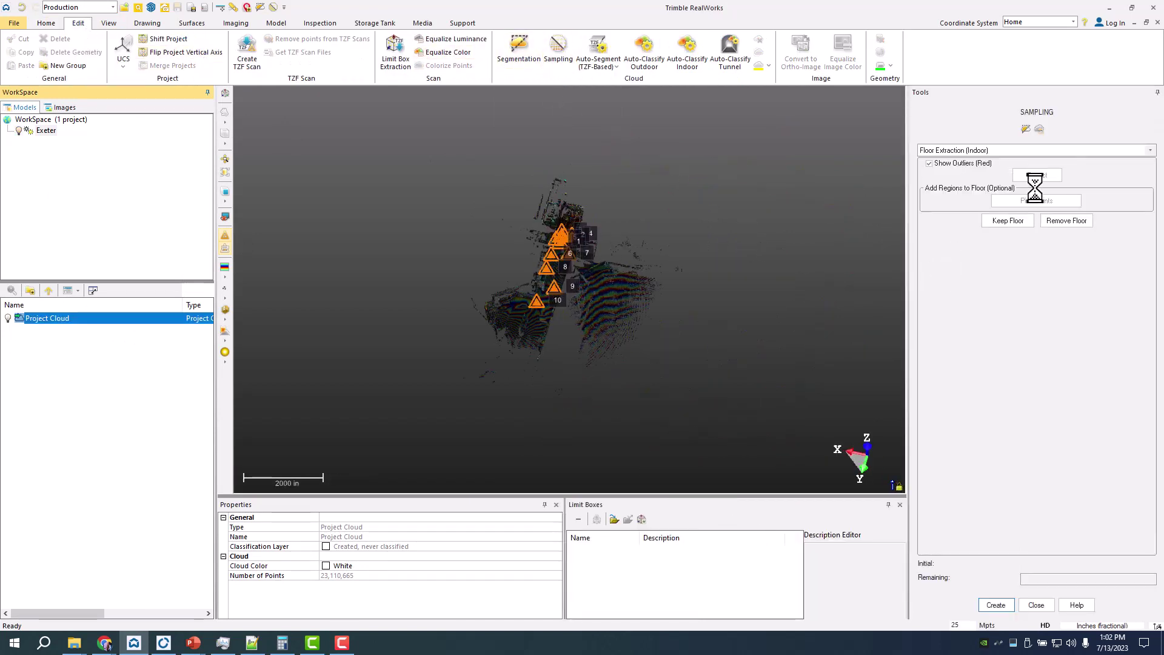
{"action": "left_click", "coordinate": [1038, 176]}
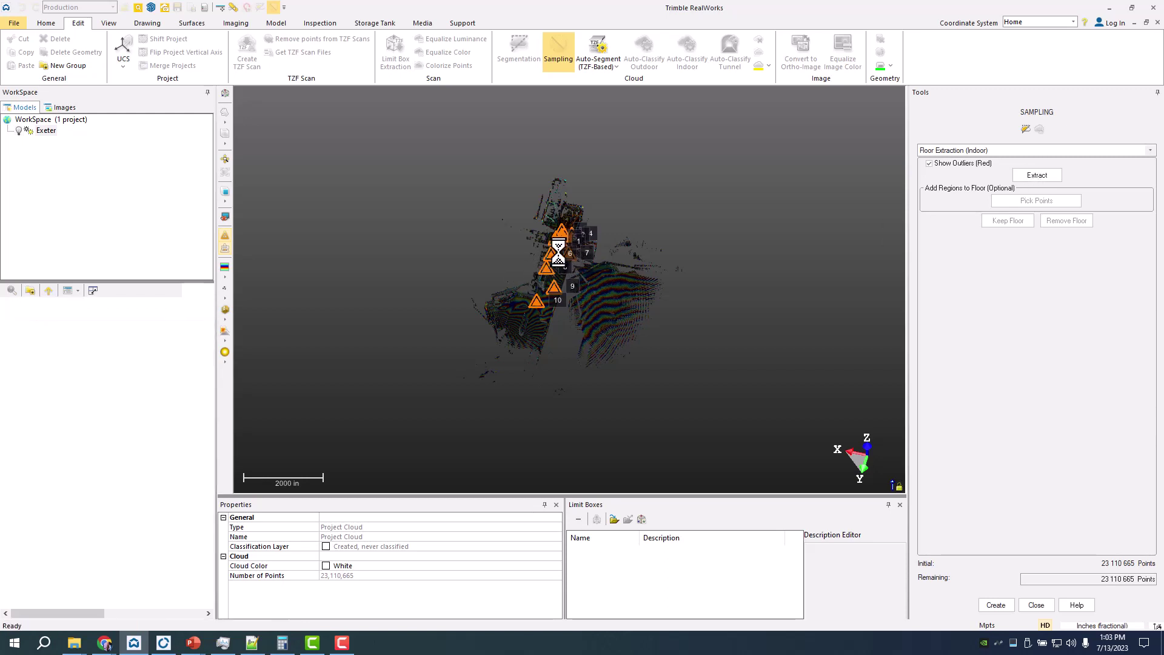
{"action": "scroll", "coordinate": [559, 254], "scroll_direction": "up", "scroll_amount": 5}
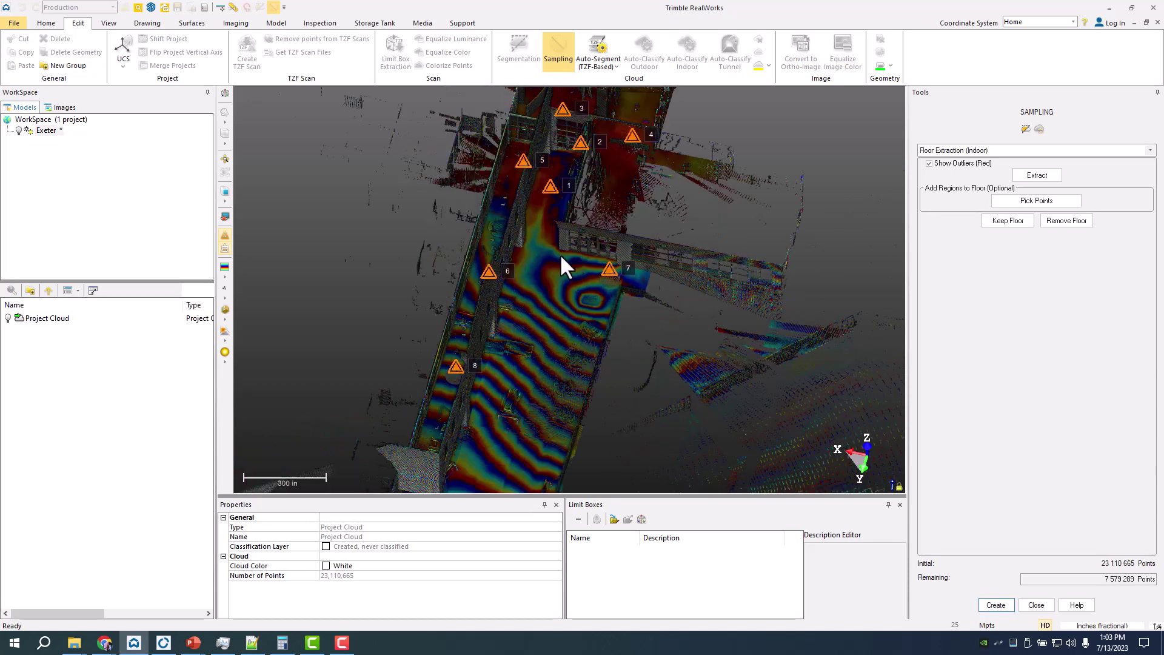
{"action": "left_click_drag", "start_coordinate": [559, 254], "coordinate": [533, 234]}
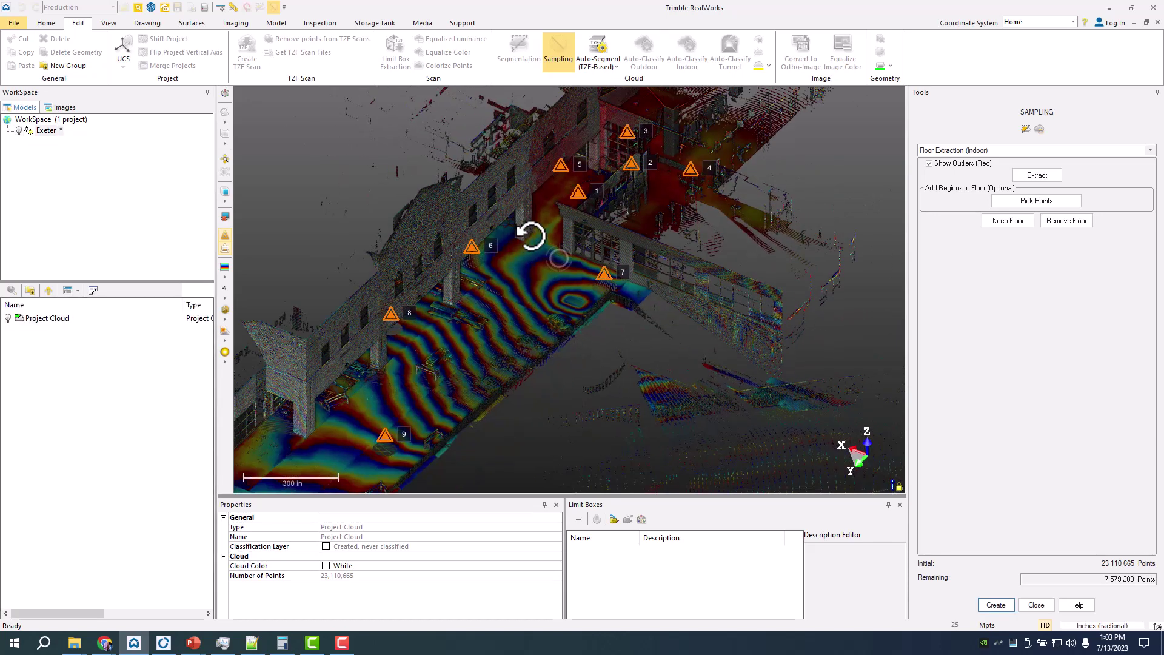
{"action": "left_click", "coordinate": [1009, 220]}
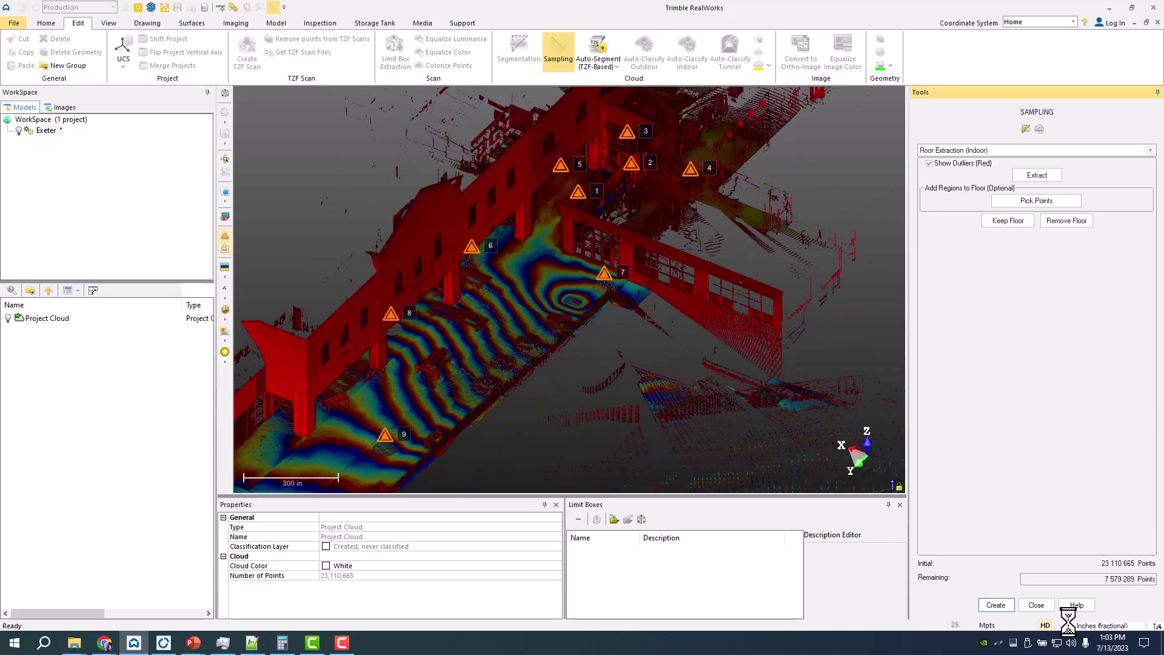
{"action": "left_click", "coordinate": [996, 604]}
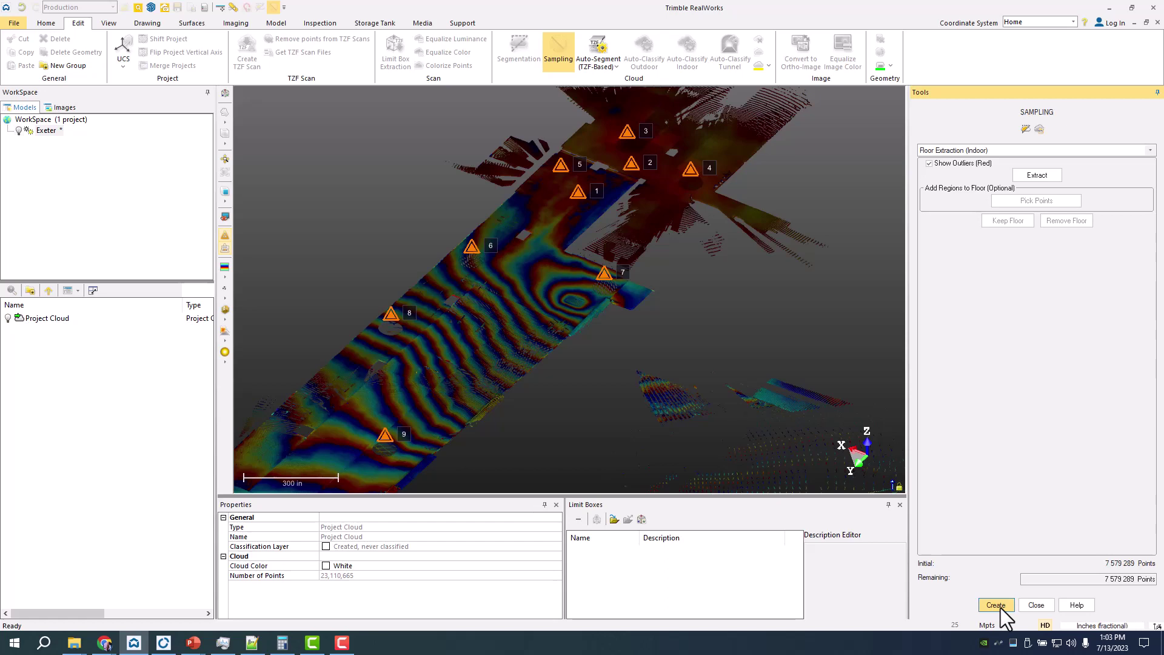
Step: Close the sampling tools and view the Floor Extraction cloud from Top, zoomed in
{"action": "left_click", "coordinate": [1036, 604]}
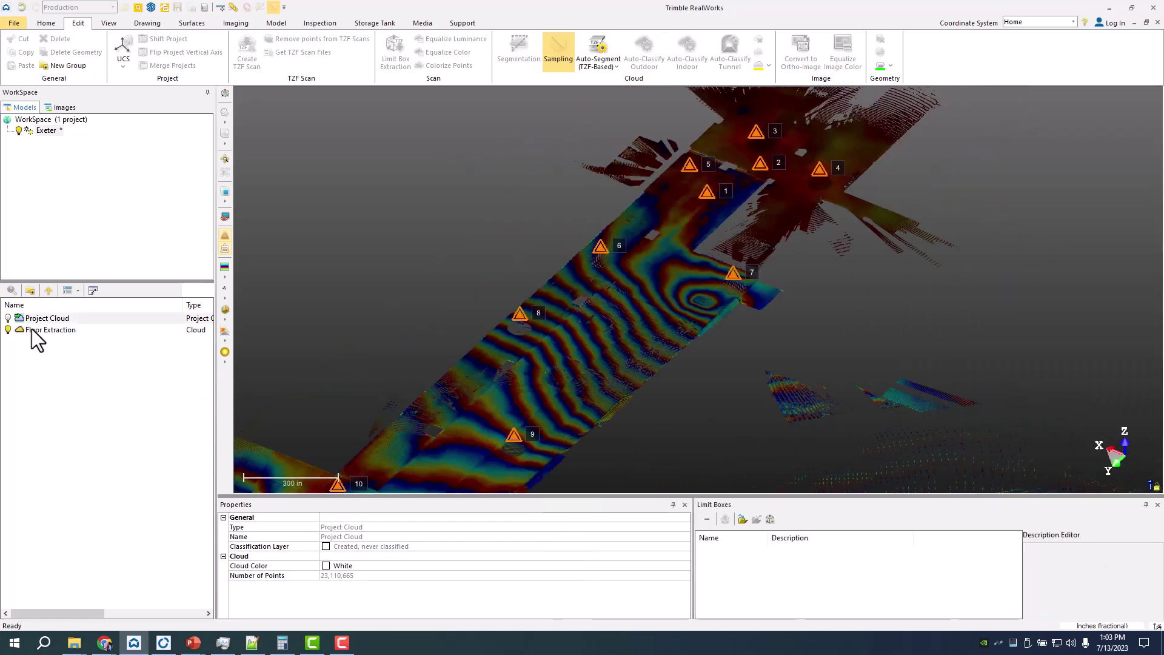
{"action": "left_click", "coordinate": [32, 328]}
{"action": "left_click_drag", "start_coordinate": [628, 274], "coordinate": [670, 197]}
{"action": "scroll", "coordinate": [670, 198], "scroll_direction": "up", "scroll_amount": 5}
{"action": "left_click", "coordinate": [227, 199]}
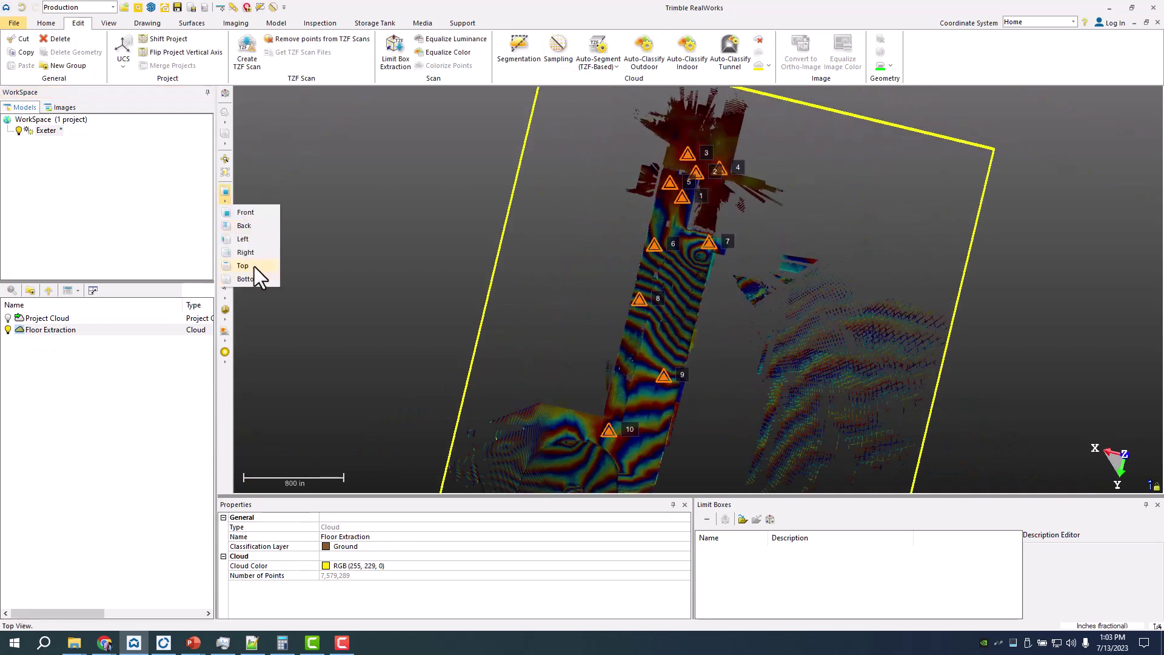
{"action": "left_click", "coordinate": [254, 266]}
{"action": "scroll", "coordinate": [690, 341], "scroll_direction": "up", "scroll_amount": 3}
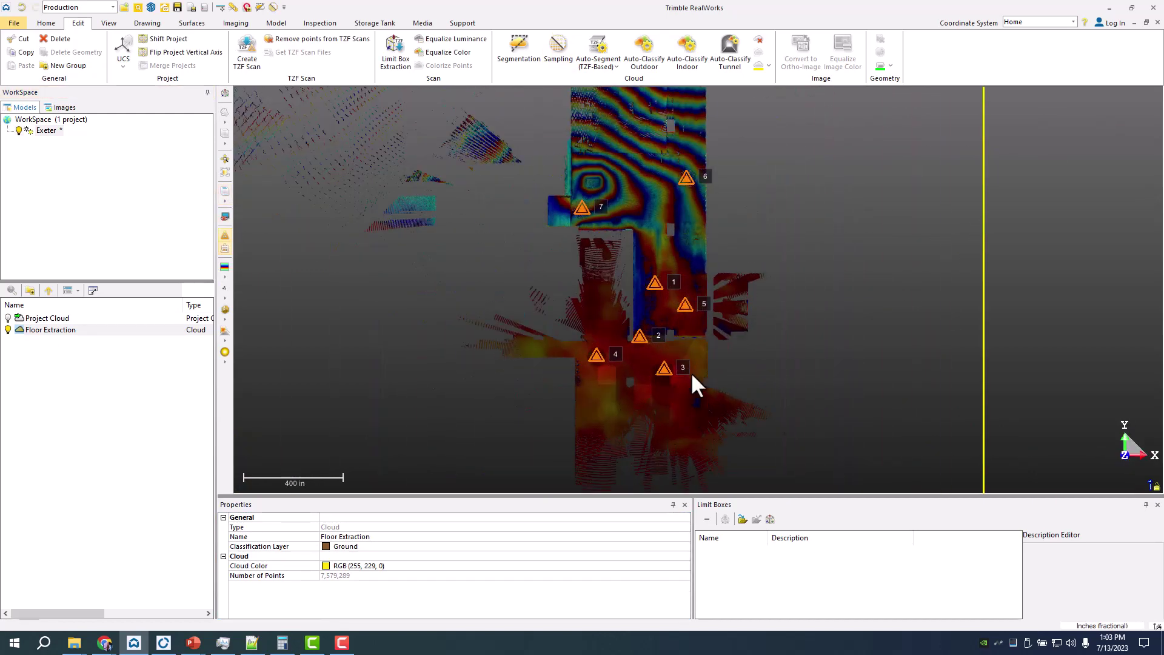
{"action": "scroll", "coordinate": [693, 316], "scroll_direction": "up", "scroll_amount": 2}
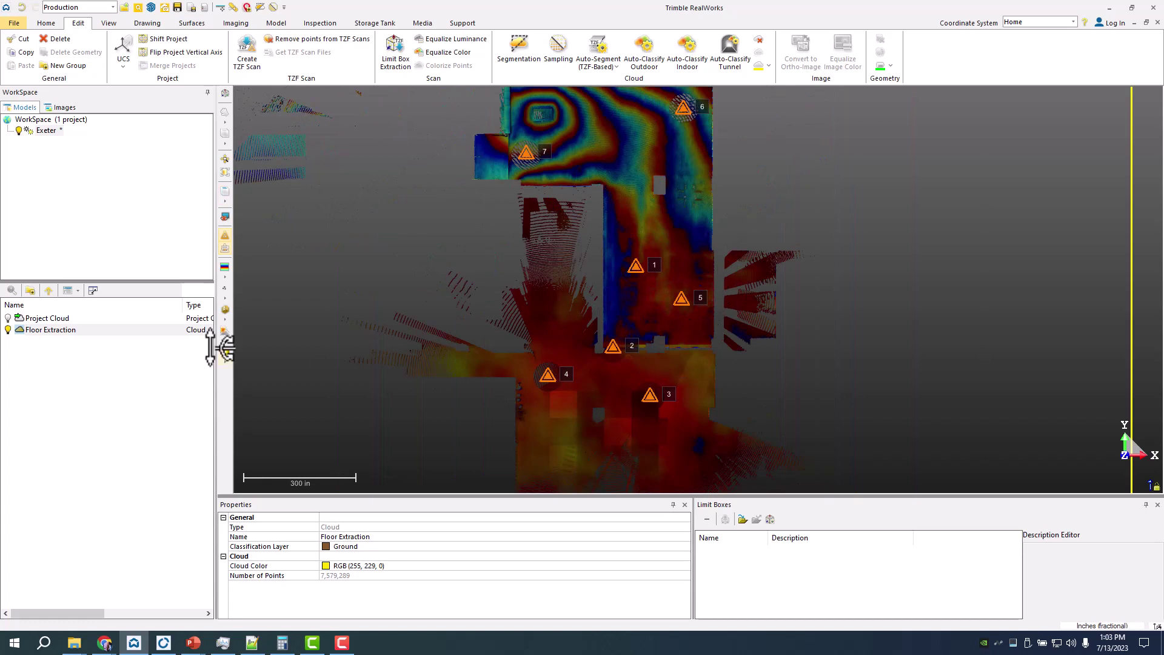
Step: Define a rectangular Floor Inspection area with a 12 in grid over the room
{"action": "left_click", "coordinate": [315, 24]}
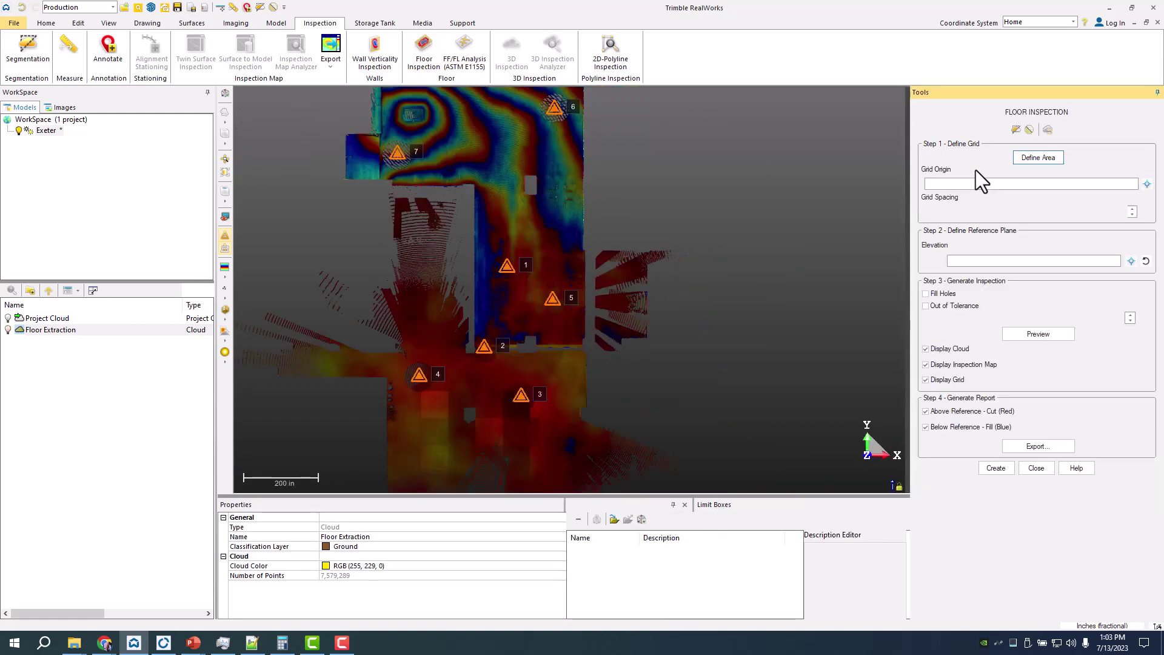
{"action": "left_click", "coordinate": [1026, 158]}
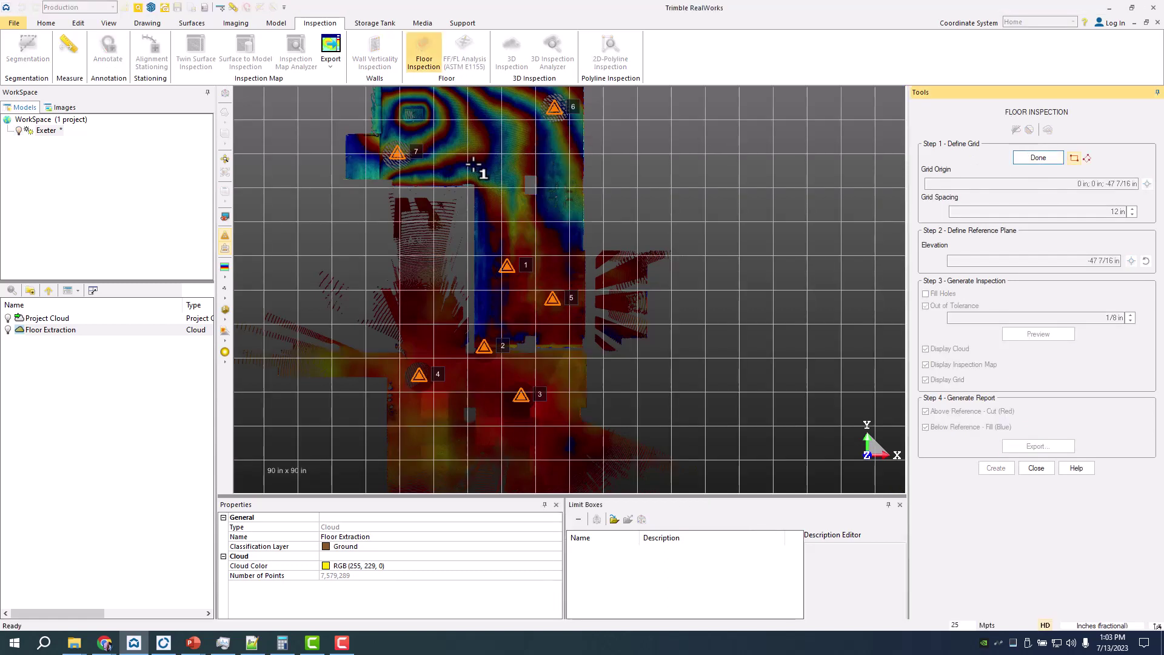
{"action": "left_click", "coordinate": [470, 145]}
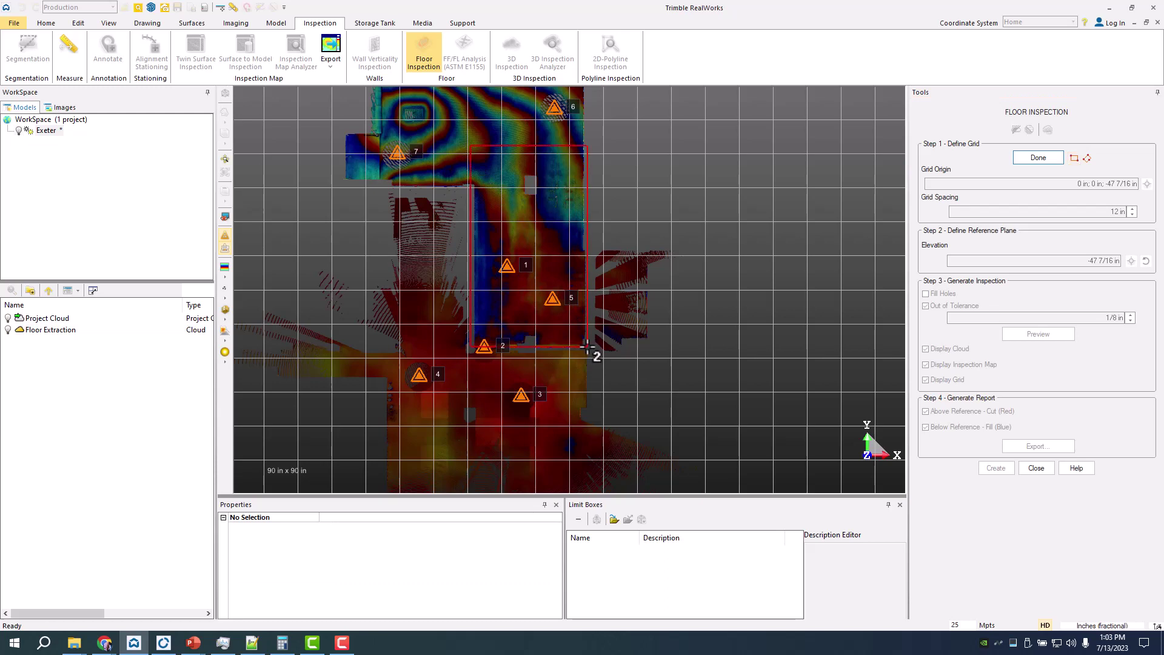
{"action": "left_click", "coordinate": [585, 344]}
{"action": "left_click", "coordinate": [1033, 160]}
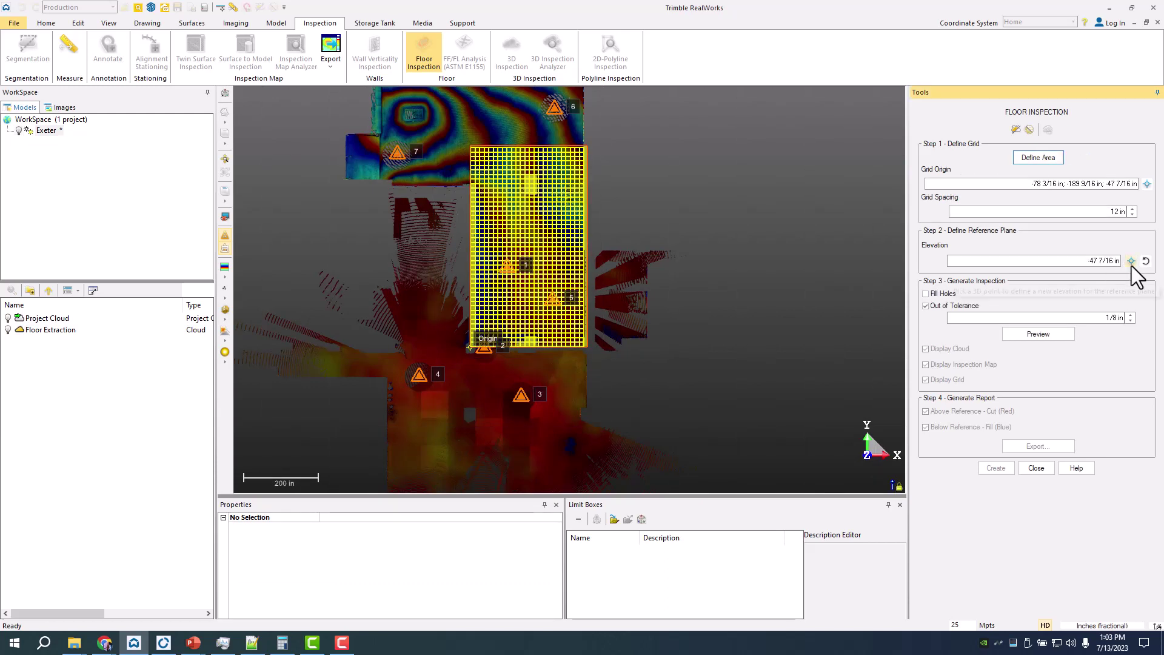
{"action": "left_click", "coordinate": [1131, 262]}
{"action": "scroll", "coordinate": [429, 330], "scroll_direction": "up", "scroll_amount": 5}
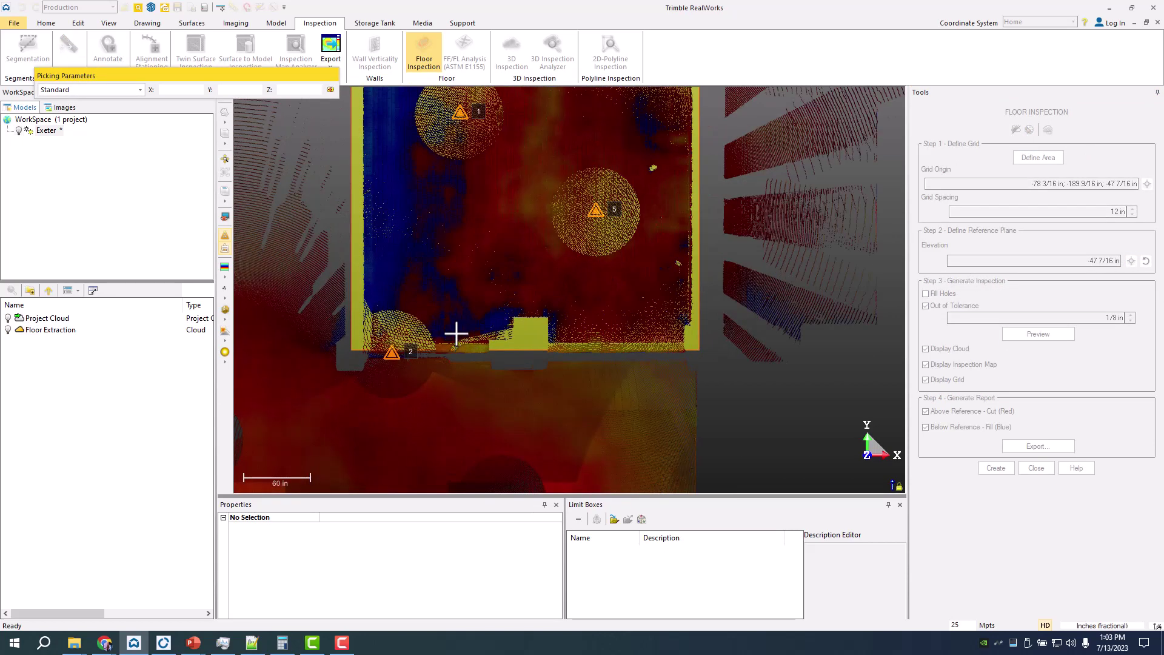
Step: Pick a floor point and set the reference elevation to 0 in
{"action": "left_click", "coordinate": [482, 312]}
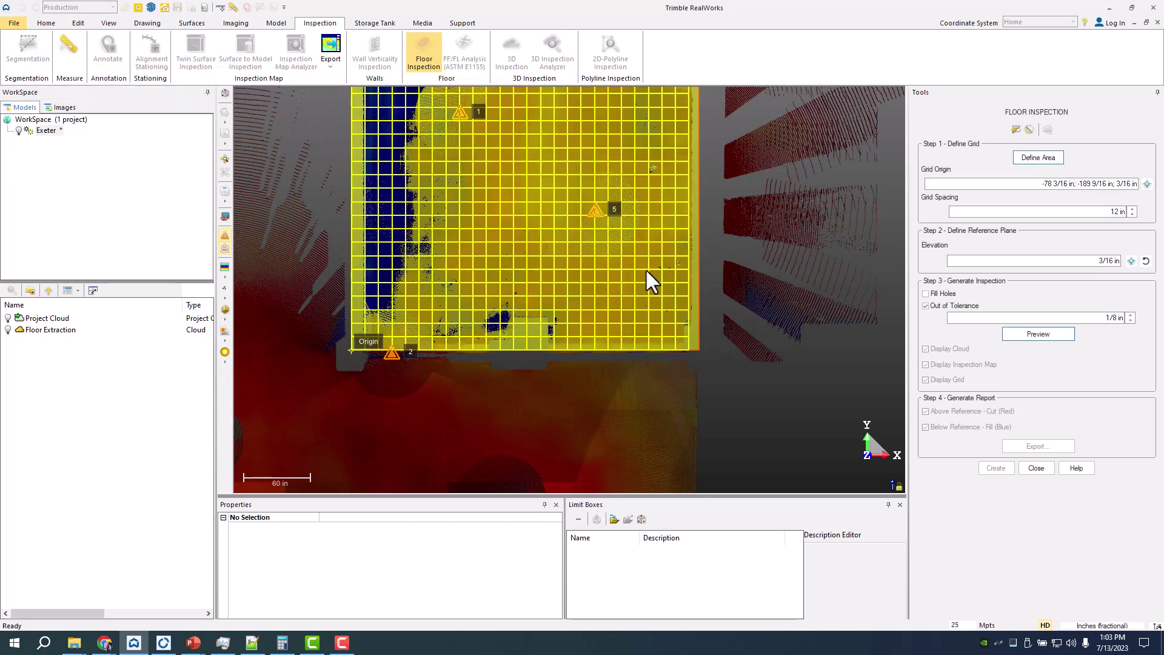
{"action": "triple_click", "coordinate": [1105, 261]}
{"action": "type", "text": "3"}
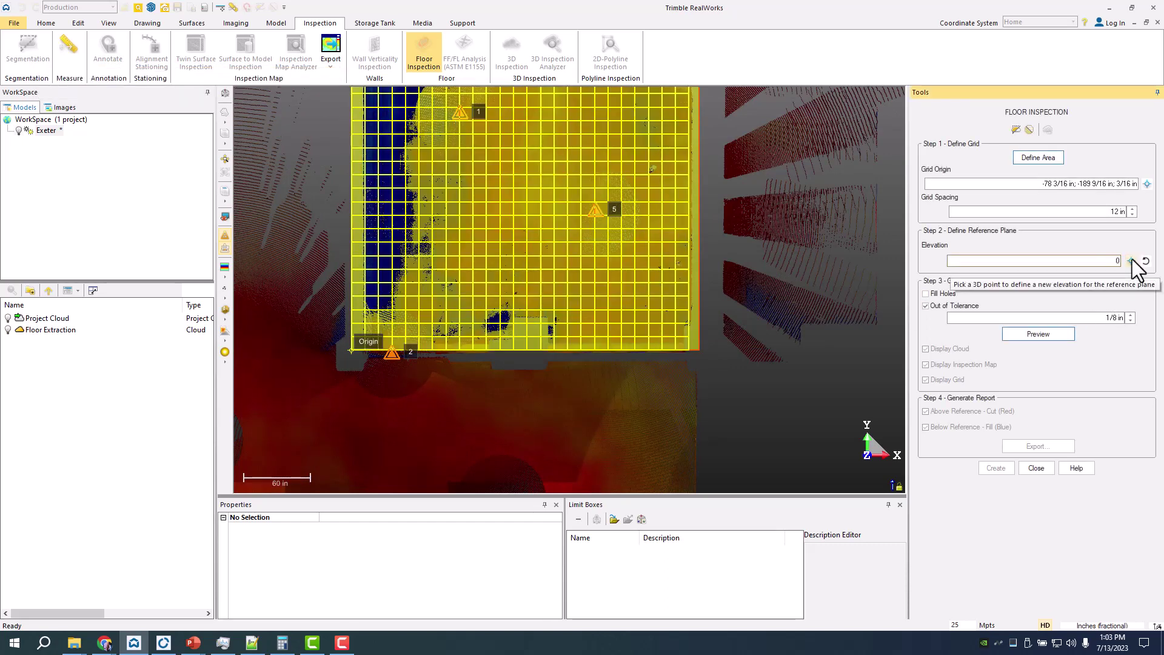
{"action": "key", "text": "Return"}
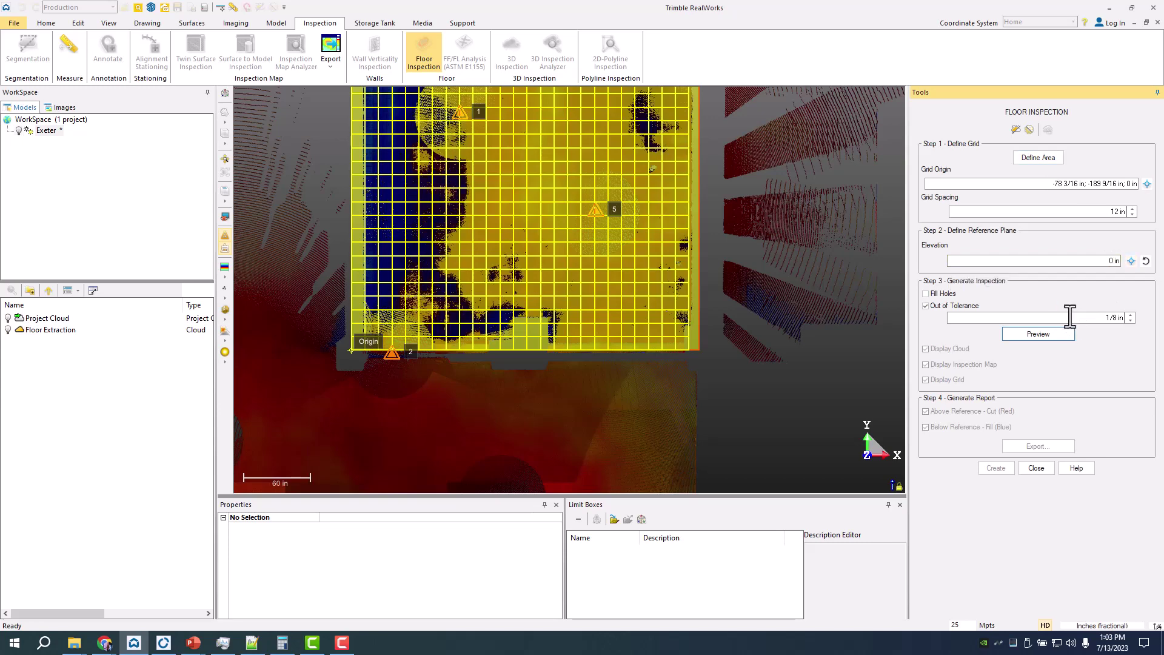
{"action": "left_click", "coordinate": [1044, 336]}
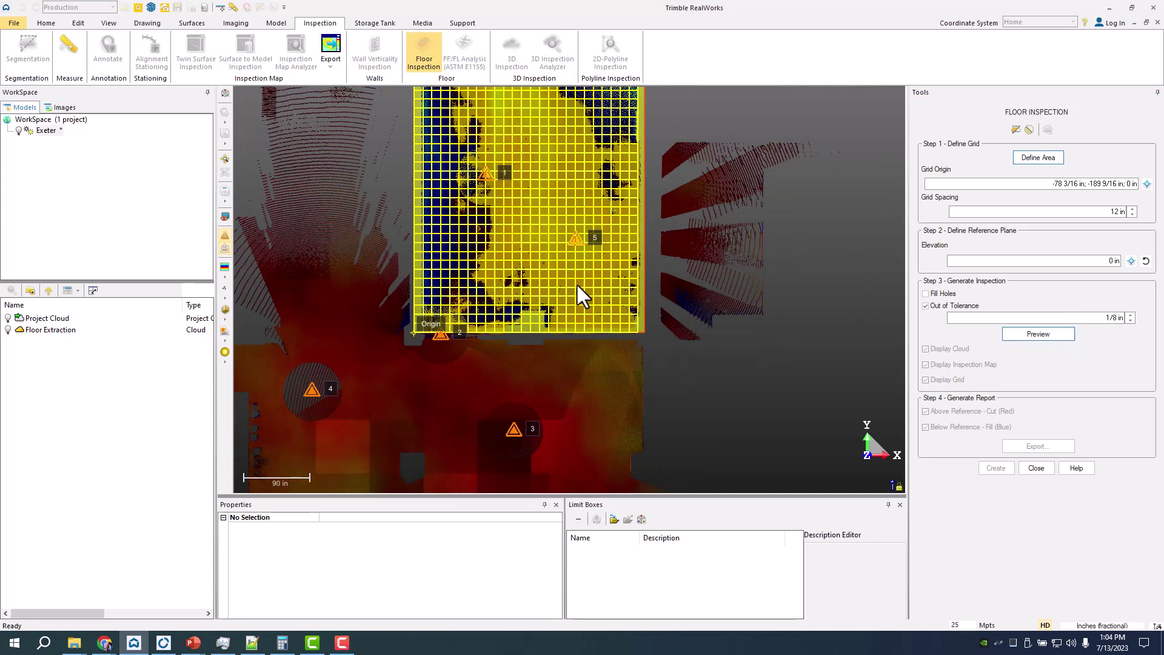
Step: Preview the red and blue deviation heat map and turn off Display Cloud
{"action": "left_click", "coordinate": [1031, 337]}
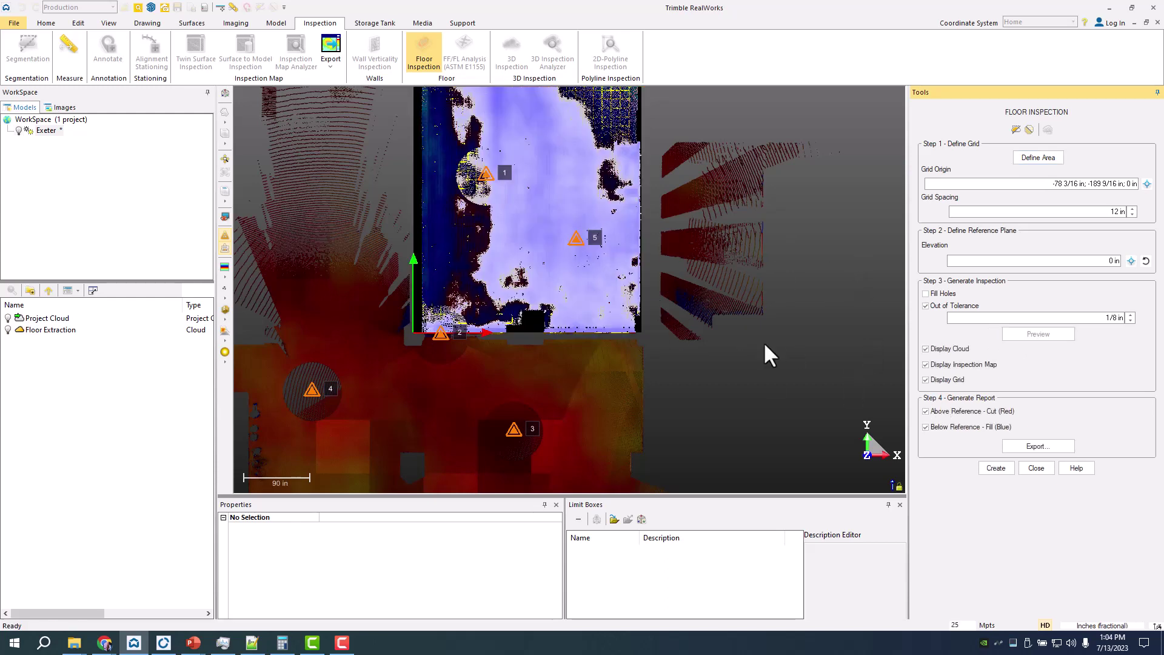
{"action": "left_click", "coordinate": [927, 350]}
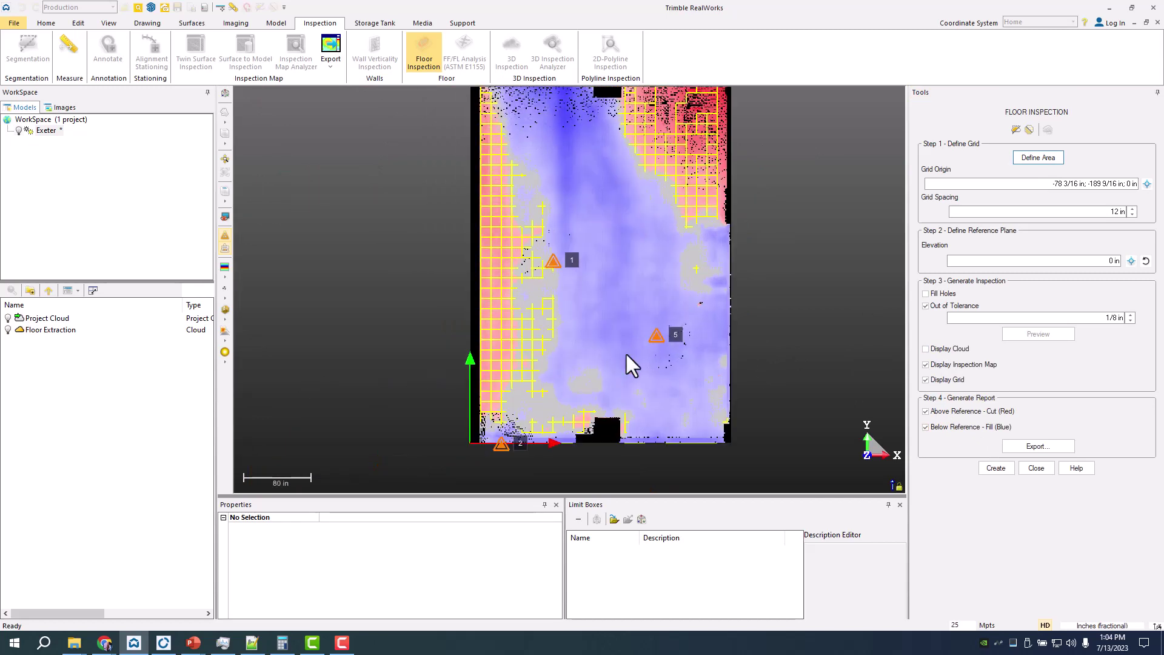
{"action": "scroll", "coordinate": [715, 425], "scroll_direction": "down", "scroll_amount": 2}
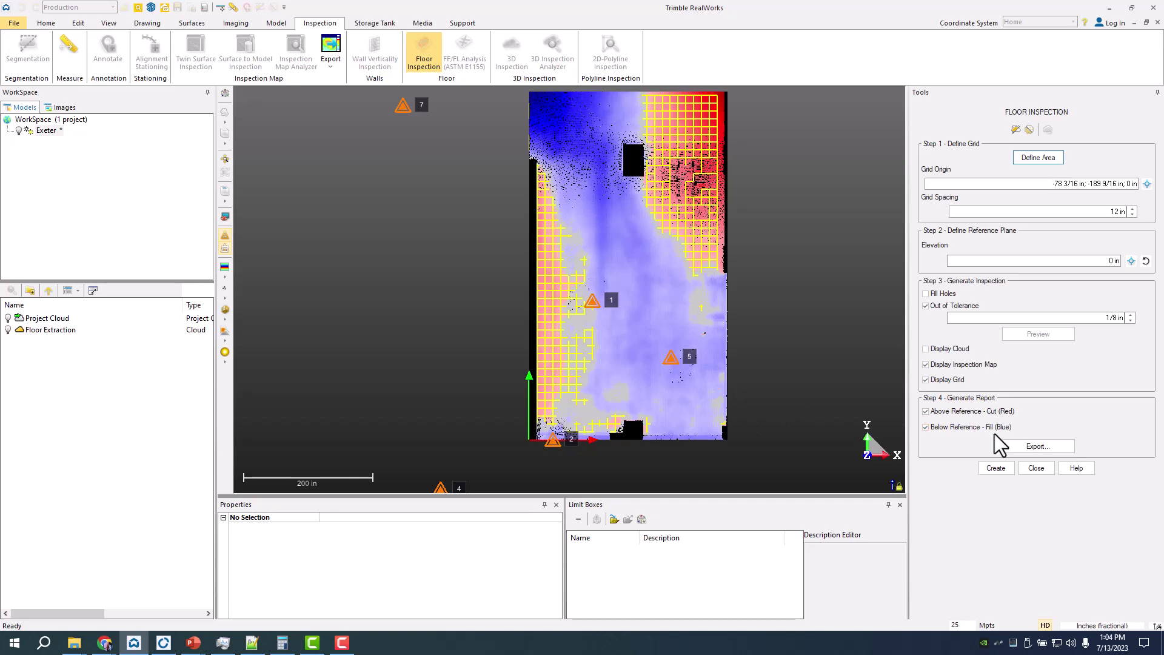
Step: Export the inspection report as Exeter and review its cut/fill Areas table in Word
{"action": "left_click", "coordinate": [1029, 449]}
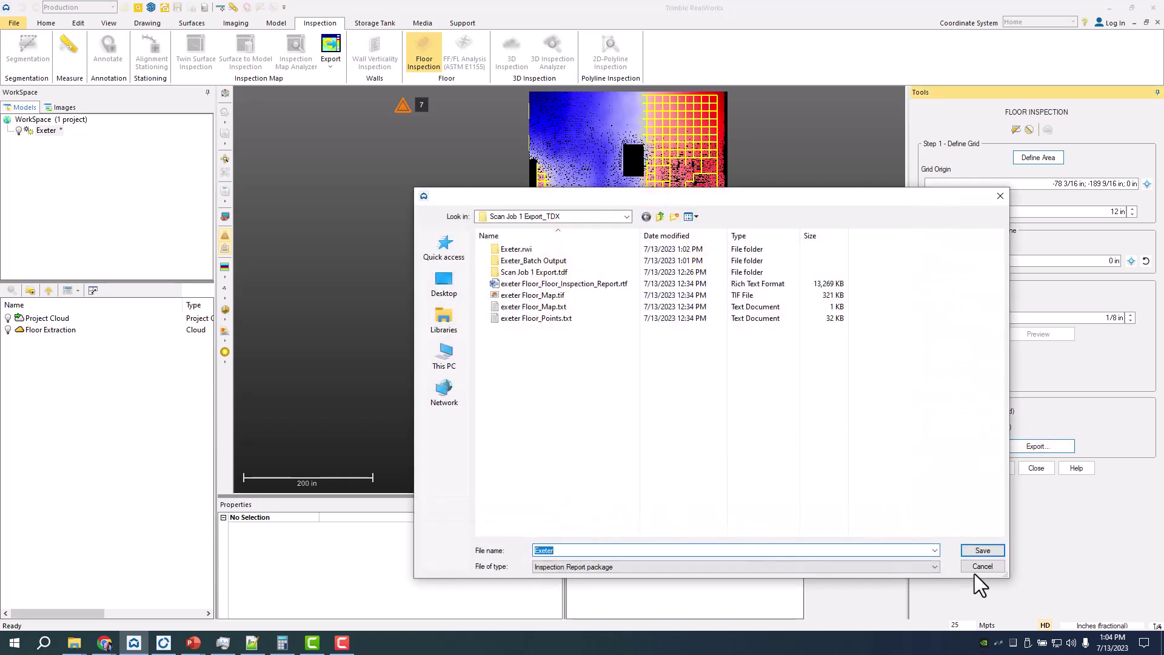
{"action": "left_click", "coordinate": [983, 550]}
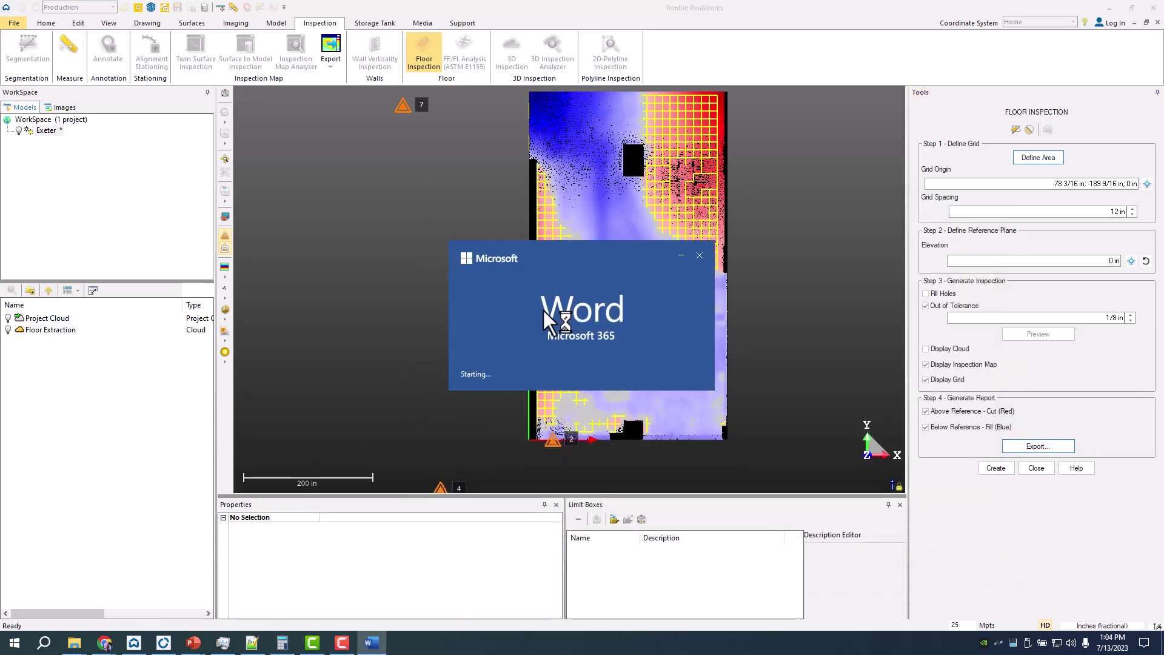
{"action": "scroll", "coordinate": [424, 319], "scroll_direction": "down", "scroll_amount": 2}
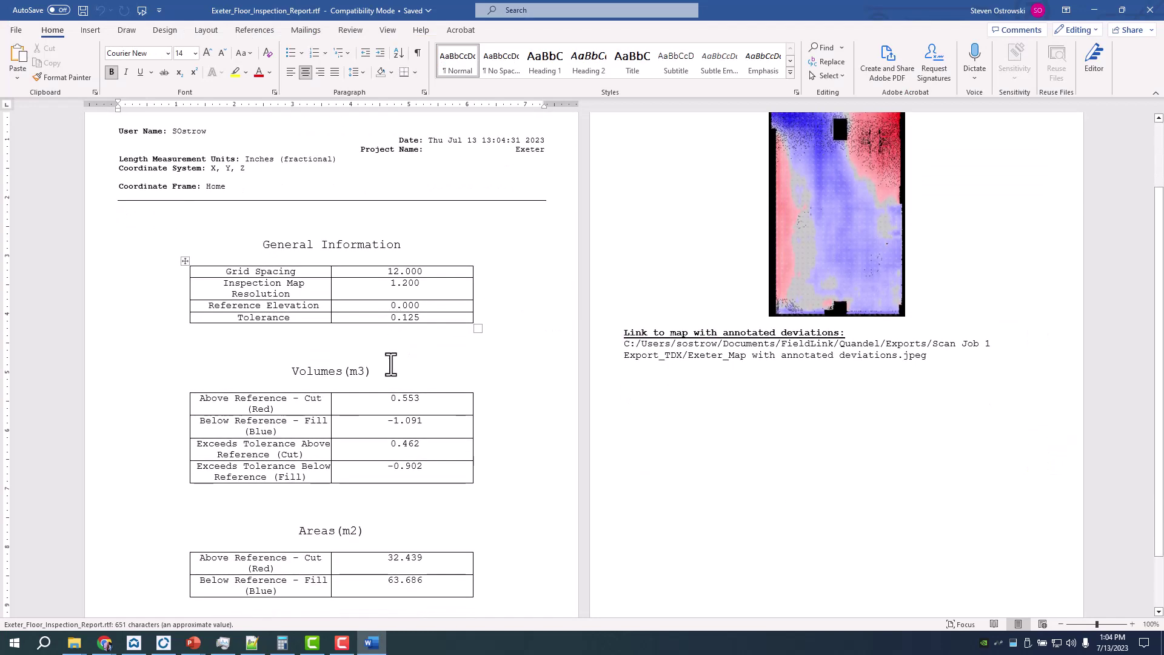
{"action": "scroll", "coordinate": [460, 388], "scroll_direction": "down", "scroll_amount": 1}
{"action": "left_click_drag", "start_coordinate": [470, 557], "coordinate": [229, 528]}
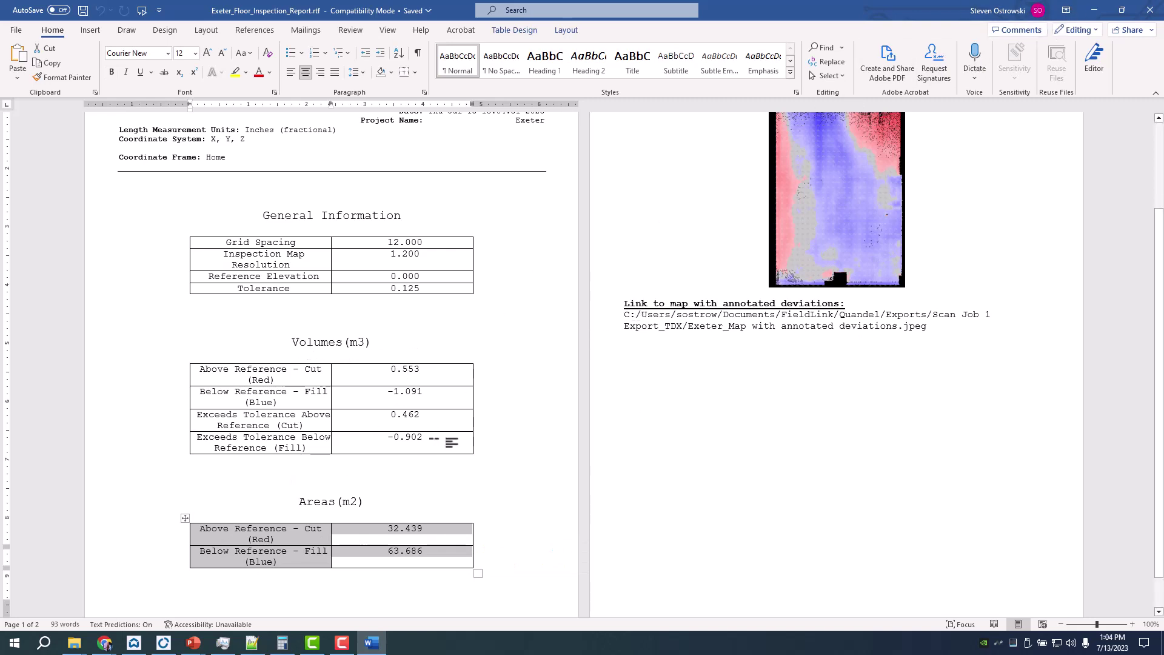
Step: Minimize Word and bring up the open File Explorer windows
{"action": "left_click", "coordinate": [1093, 9]}
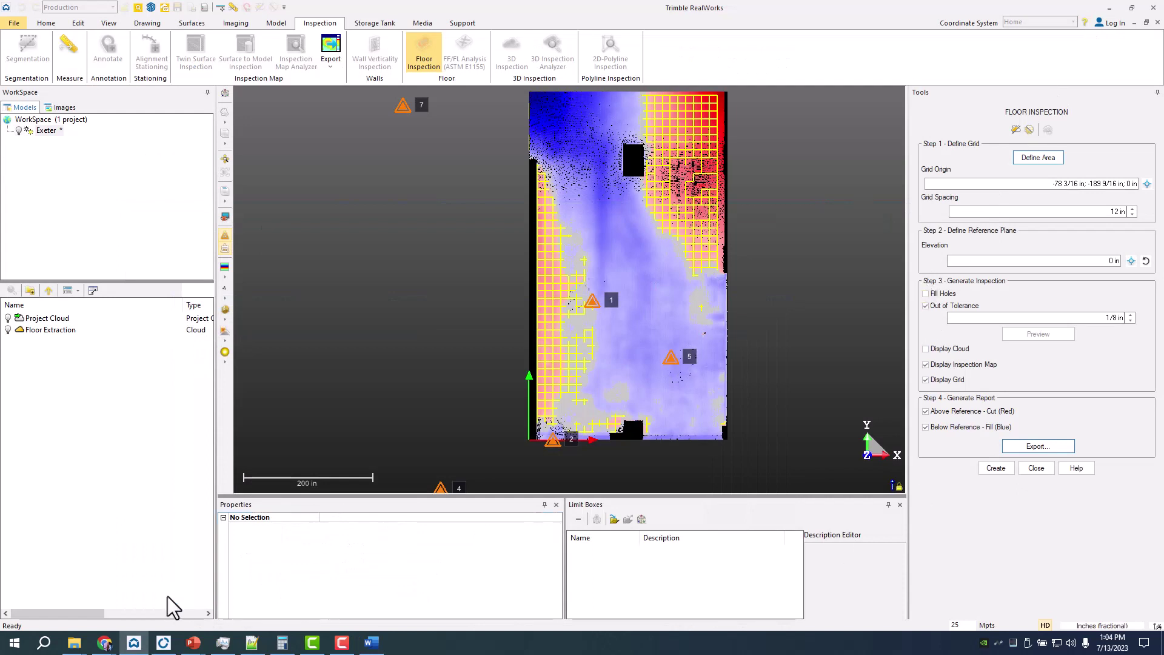
{"action": "left_click", "coordinate": [75, 642]}
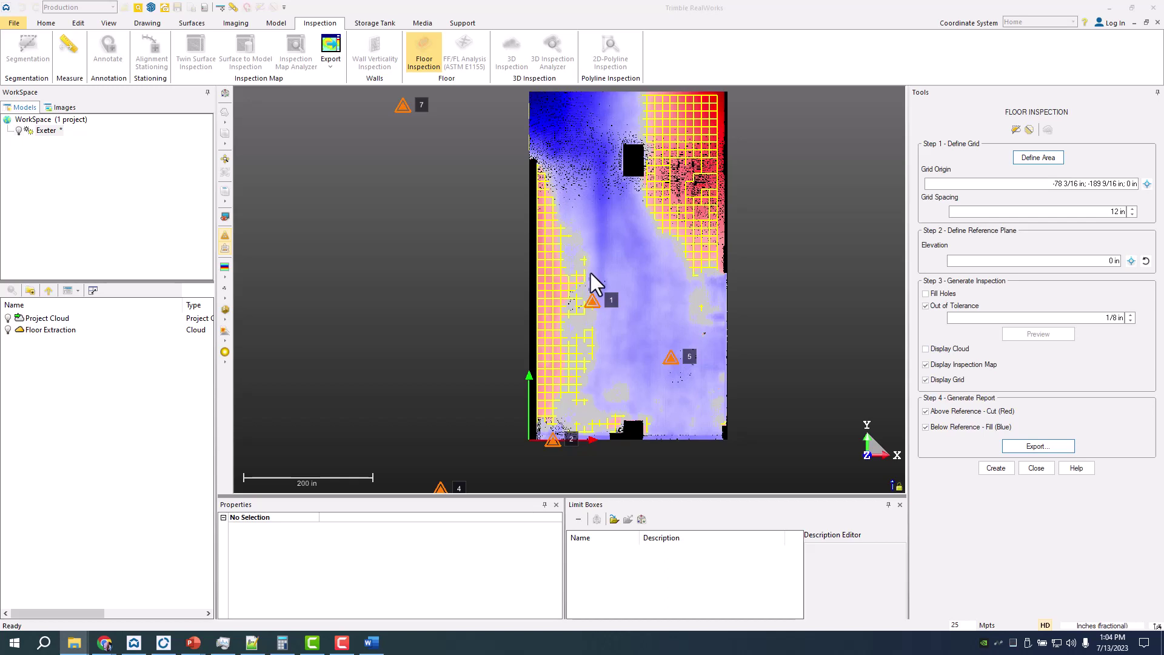
{"action": "key", "text": "alt+Tab"}
{"action": "scroll", "coordinate": [601, 333], "scroll_direction": "up", "scroll_amount": 2}
{"action": "scroll", "coordinate": [597, 319], "scroll_direction": "up", "scroll_amount": 3}
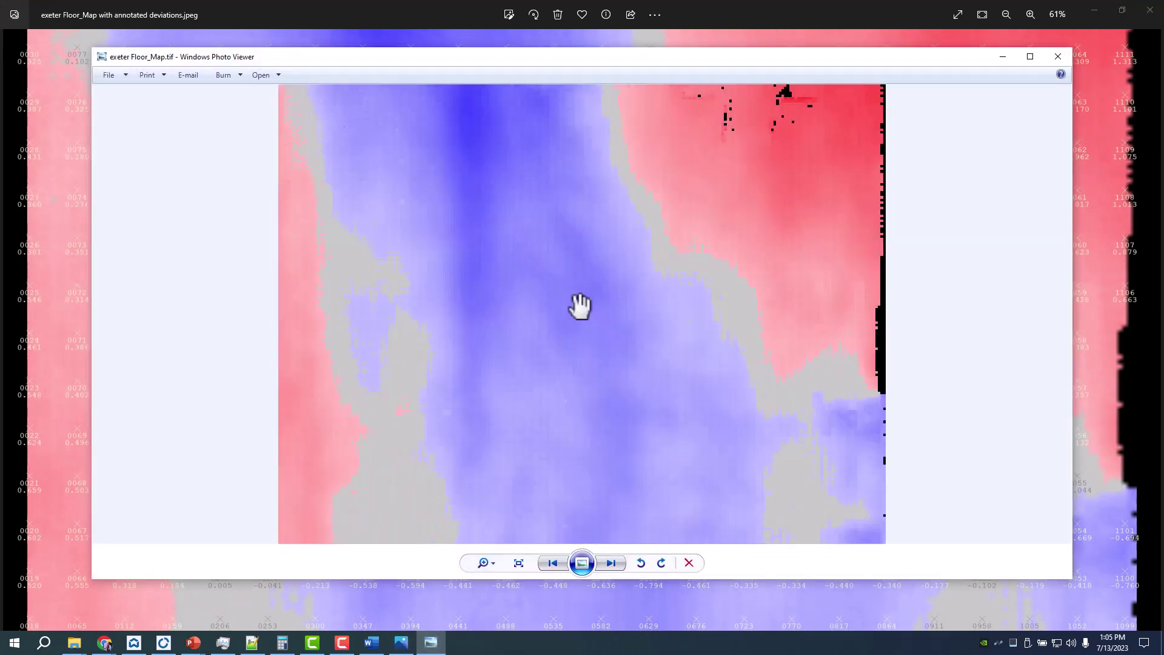
{"action": "left_click", "coordinate": [1058, 56]}
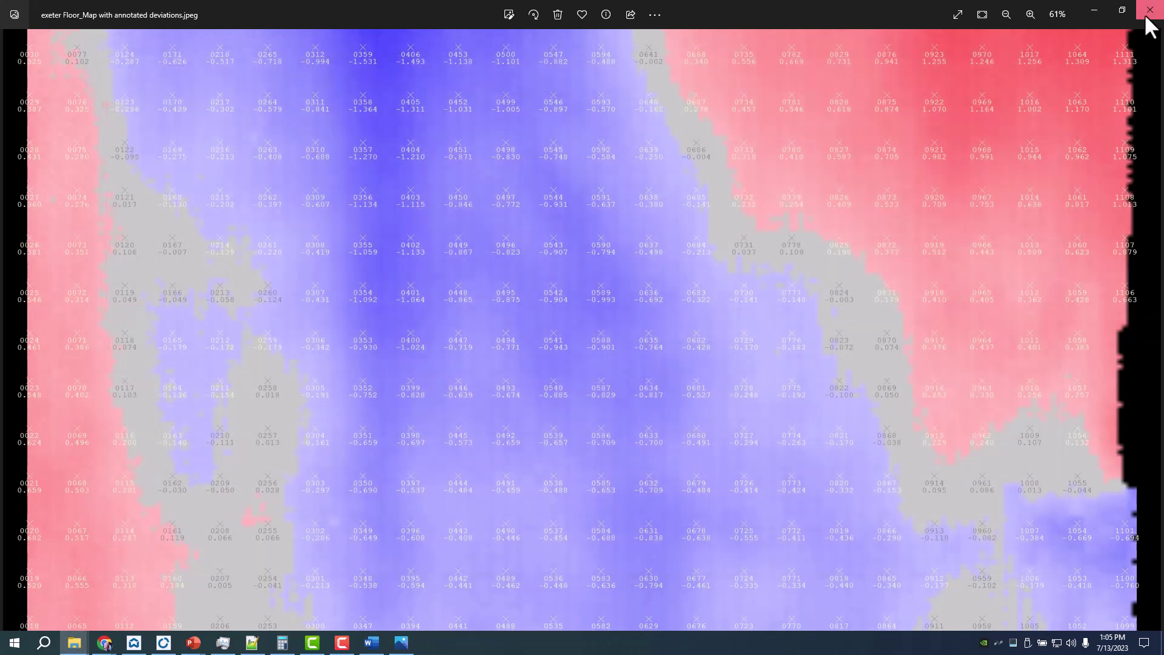
{"action": "left_click", "coordinate": [1146, 18]}
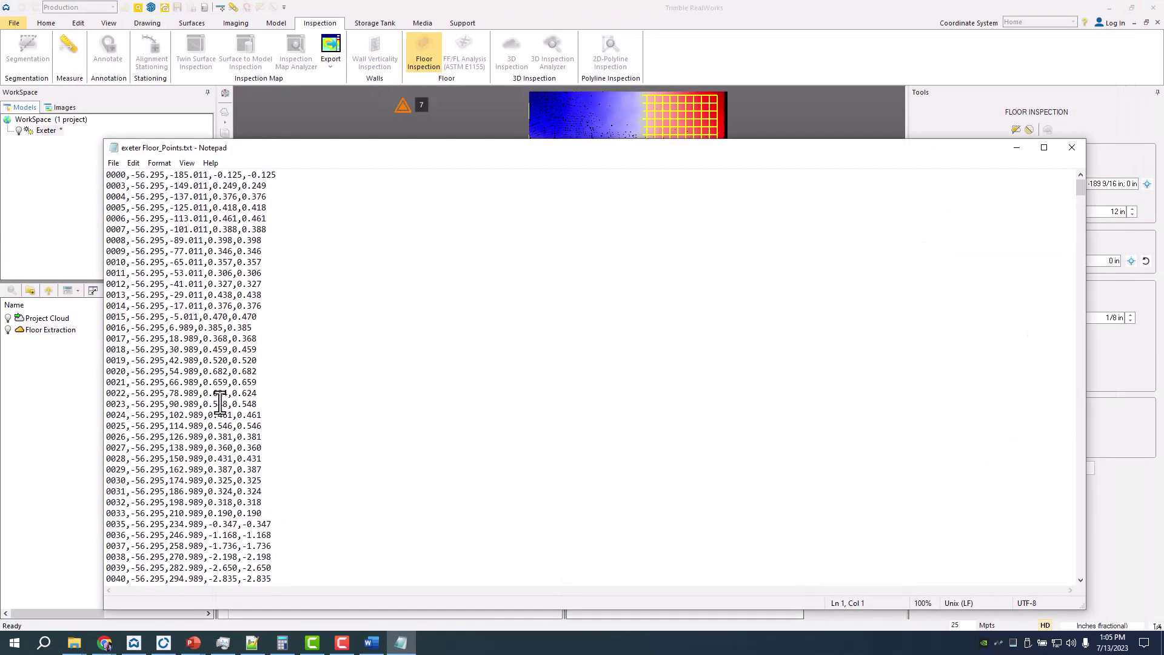
{"action": "left_click_drag", "start_coordinate": [262, 437], "coordinate": [106, 283]}
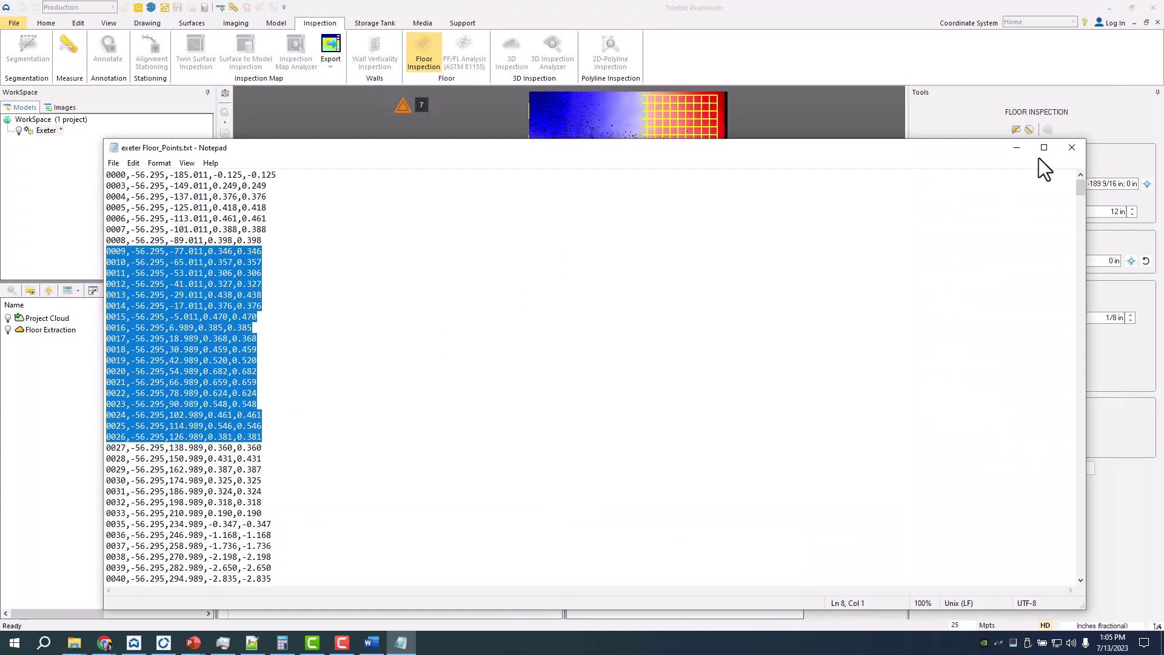
{"action": "left_click", "coordinate": [1072, 147]}
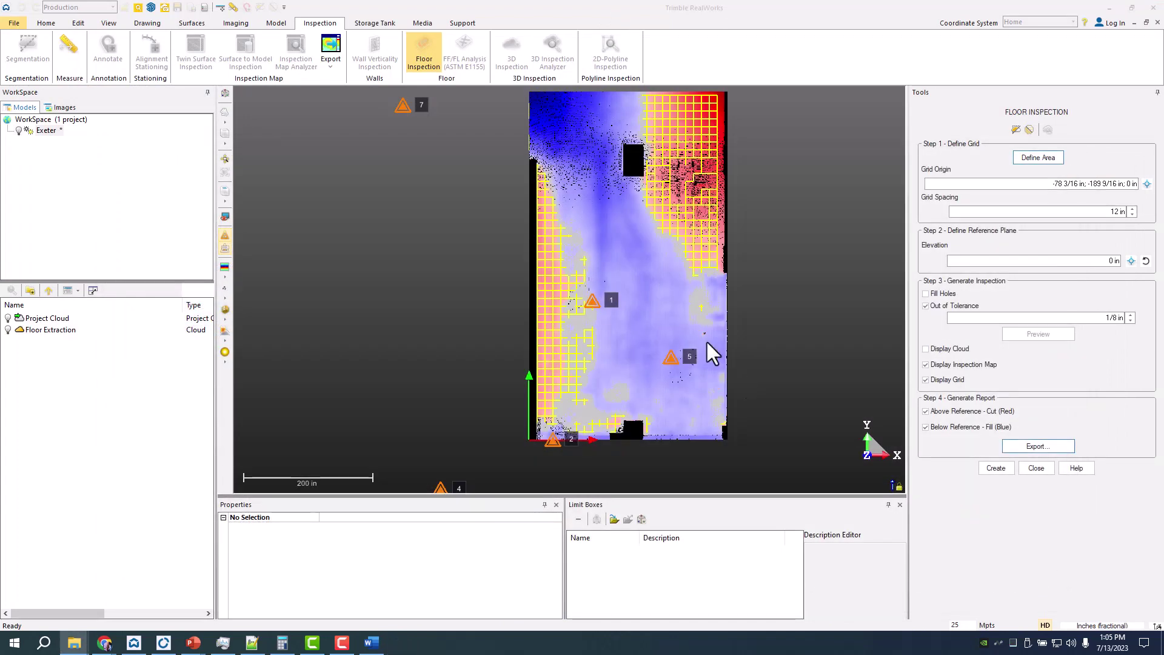
Step: Create the 12 in floor inspection and close its settings
{"action": "scroll", "coordinate": [702, 335], "scroll_direction": "up", "scroll_amount": 2}
{"action": "left_click", "coordinate": [1002, 471]}
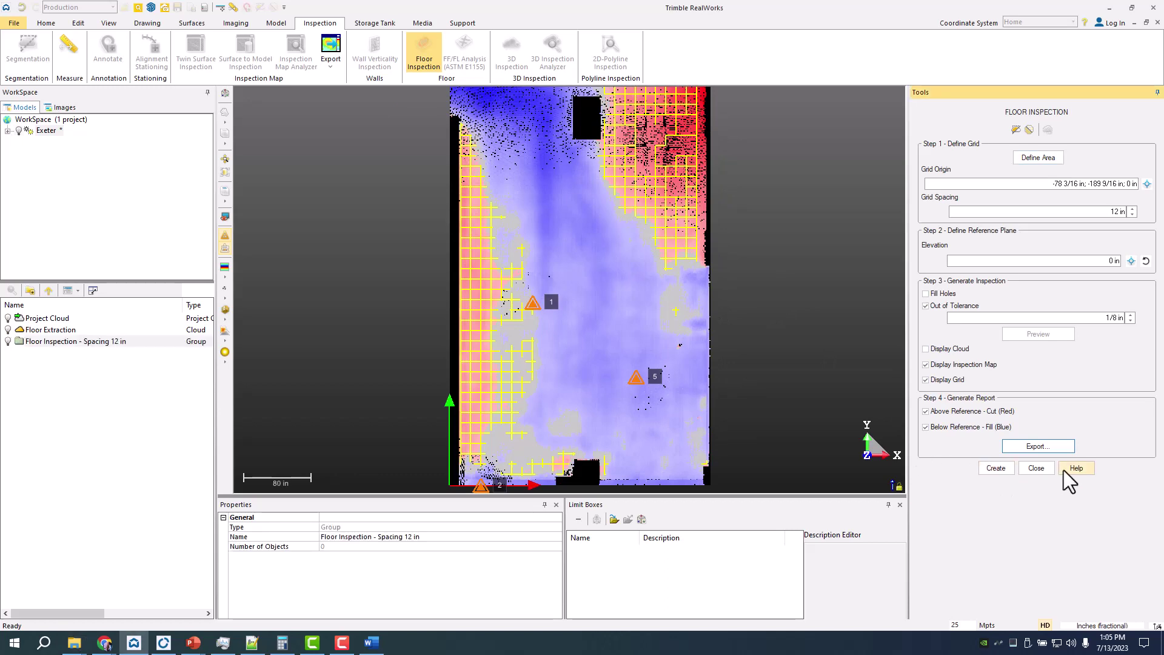
{"action": "left_click", "coordinate": [1036, 469]}
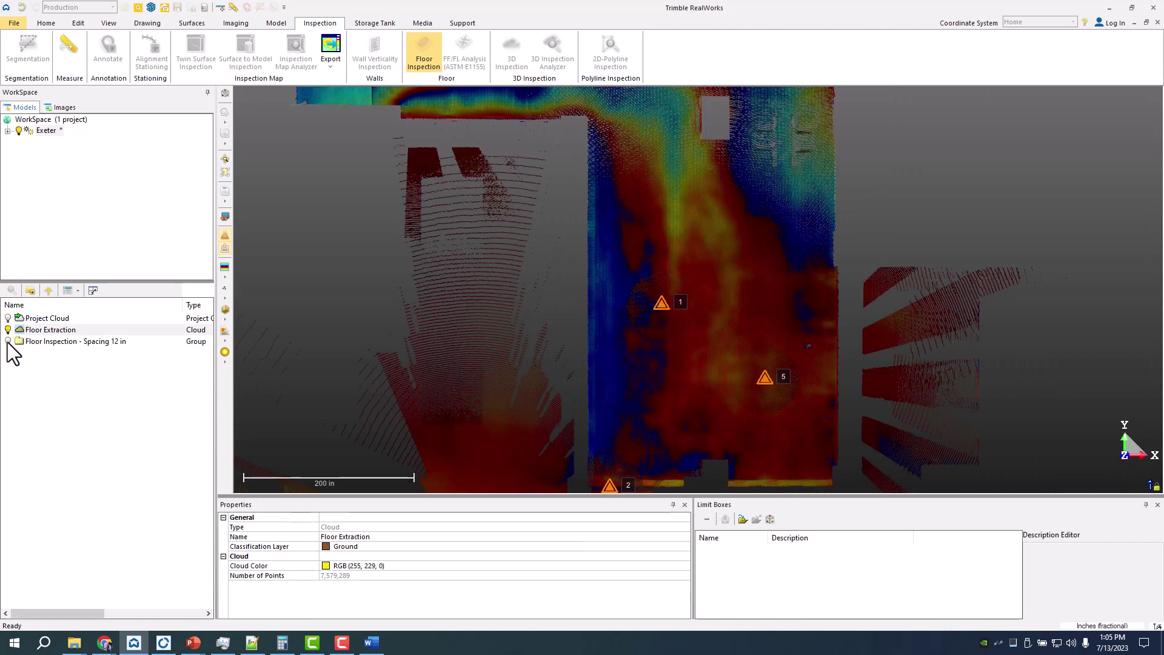
Step: Hide the Floor Extraction cloud and inspection Grid, then select the Inspection map
{"action": "left_click", "coordinate": [8, 329]}
{"action": "left_click", "coordinate": [8, 340]}
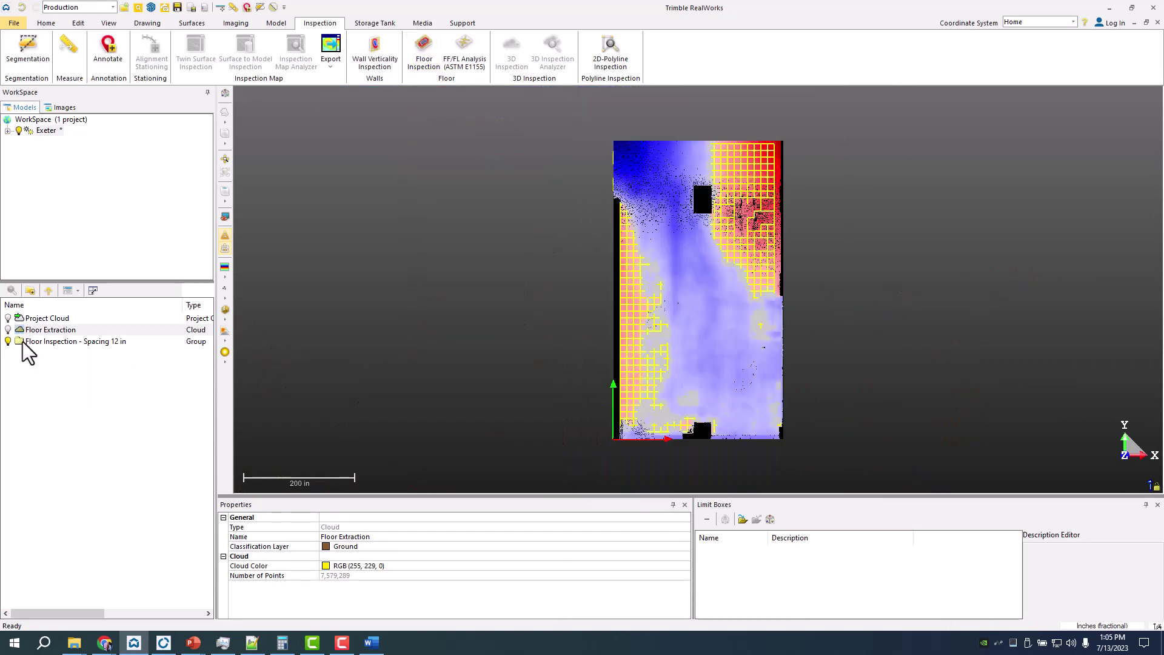
{"action": "double_click", "coordinate": [37, 342]}
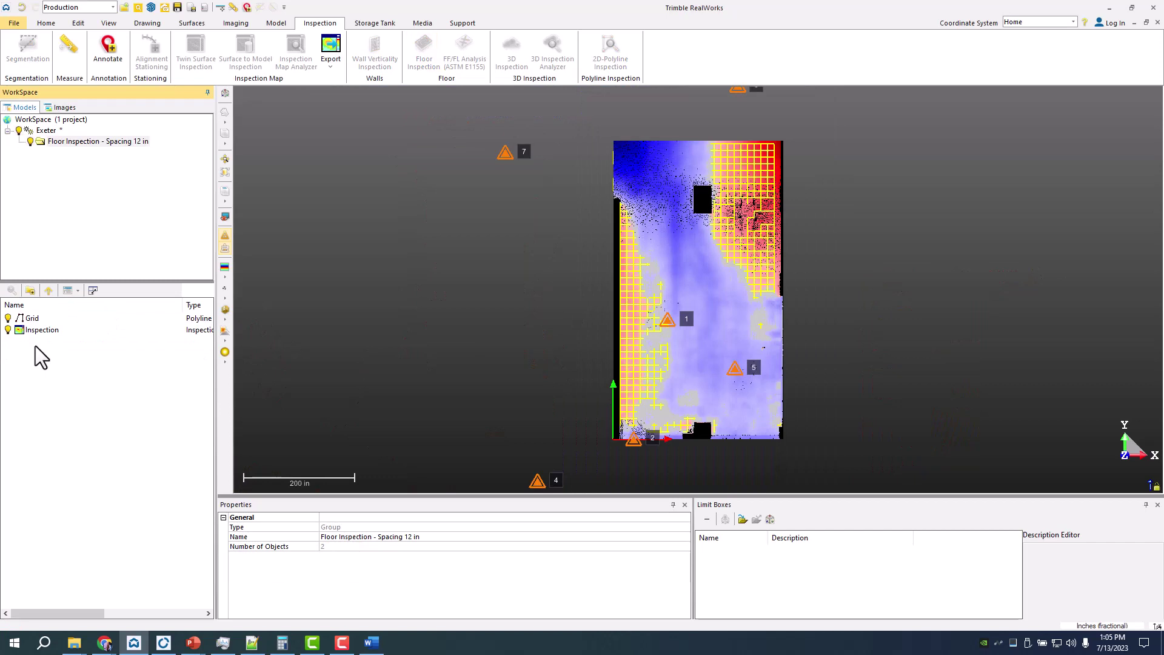
{"action": "left_click", "coordinate": [8, 317]}
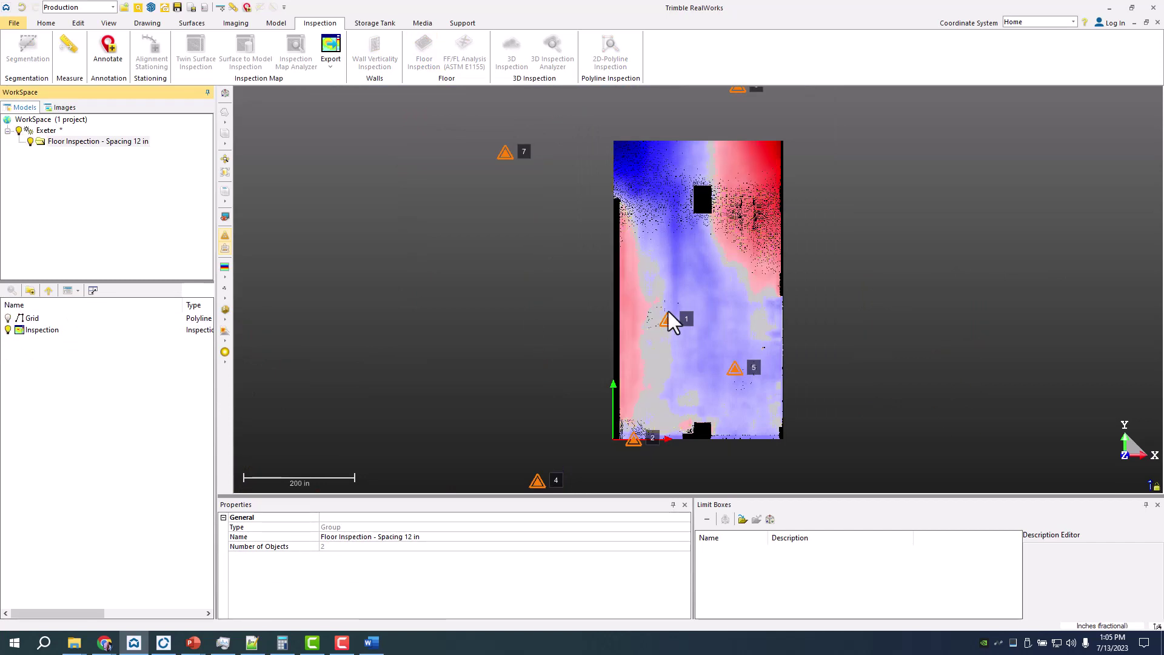
{"action": "left_click", "coordinate": [73, 331]}
Step: Preview and create all 33 iso-curves at 1/4 in intervals, saved as the Map_IsoCurve_1/4 in group
{"action": "left_click", "coordinate": [297, 42]}
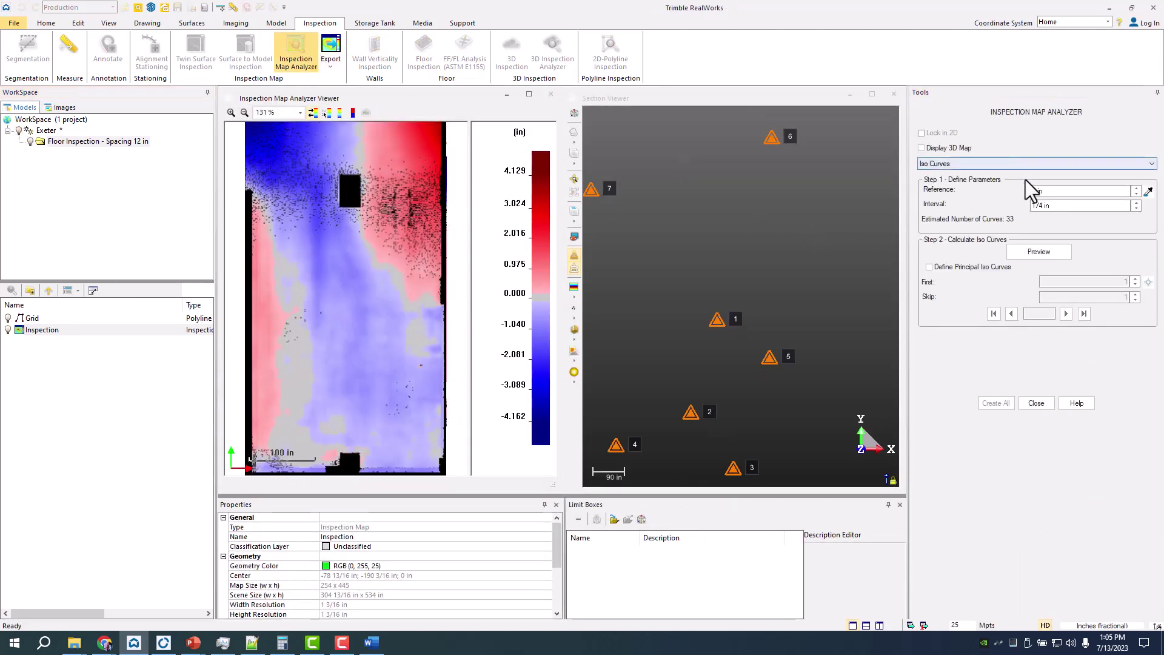
{"action": "left_click", "coordinate": [1049, 250]}
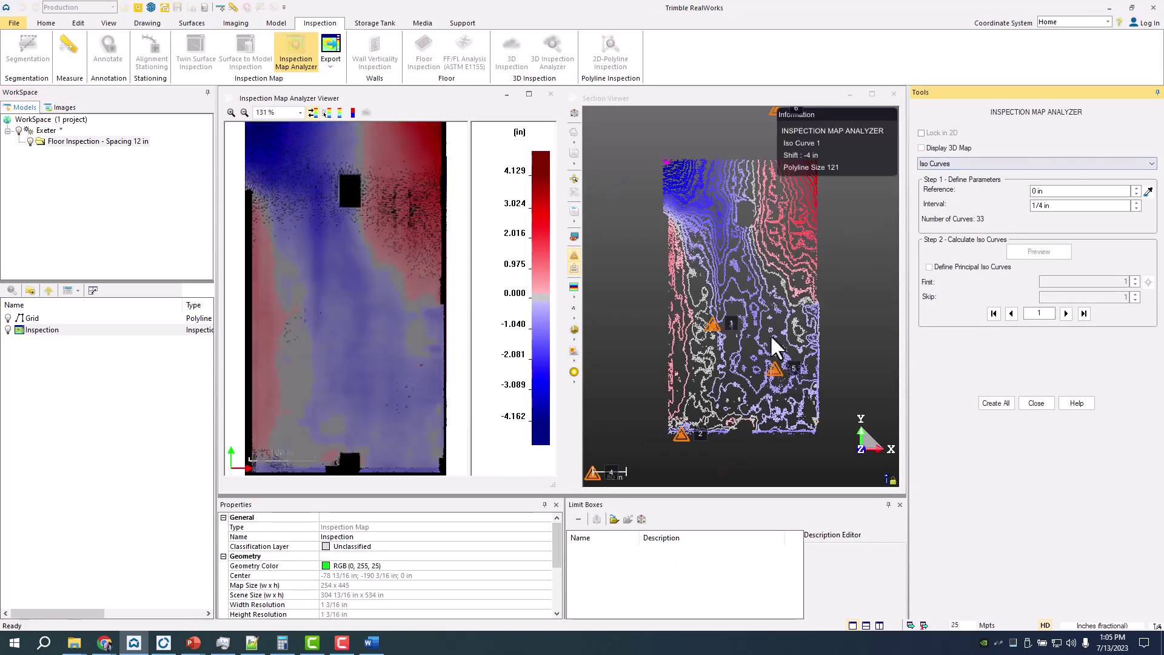
{"action": "left_click", "coordinate": [986, 405]}
{"action": "left_click", "coordinate": [1003, 406]}
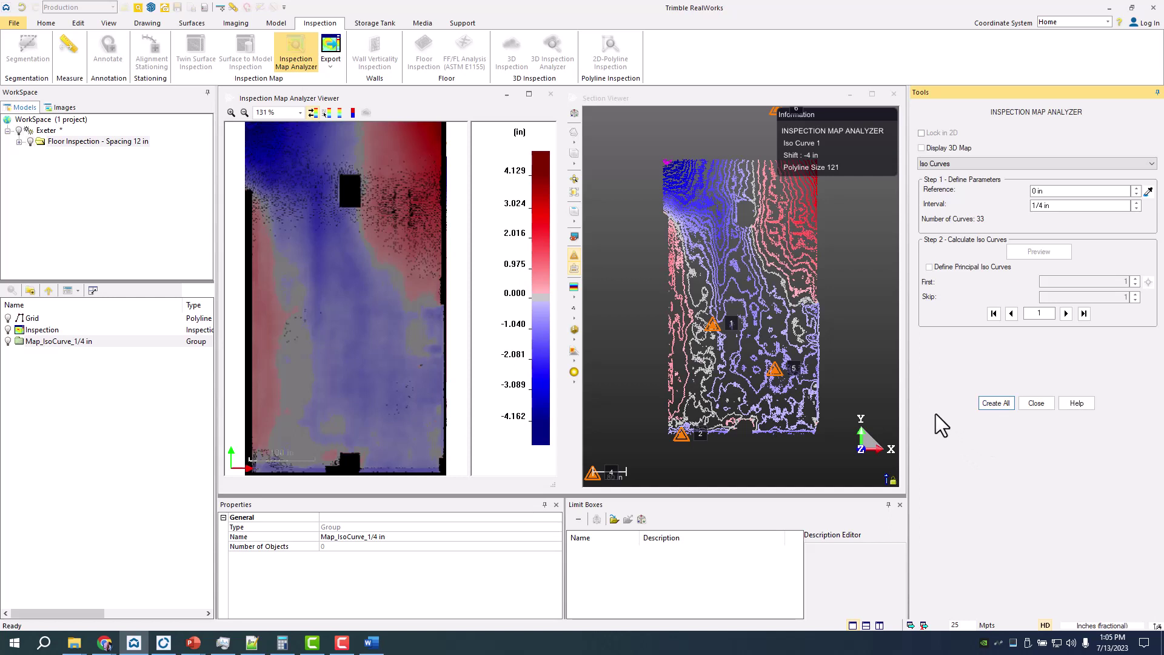
{"action": "left_click", "coordinate": [1043, 406]}
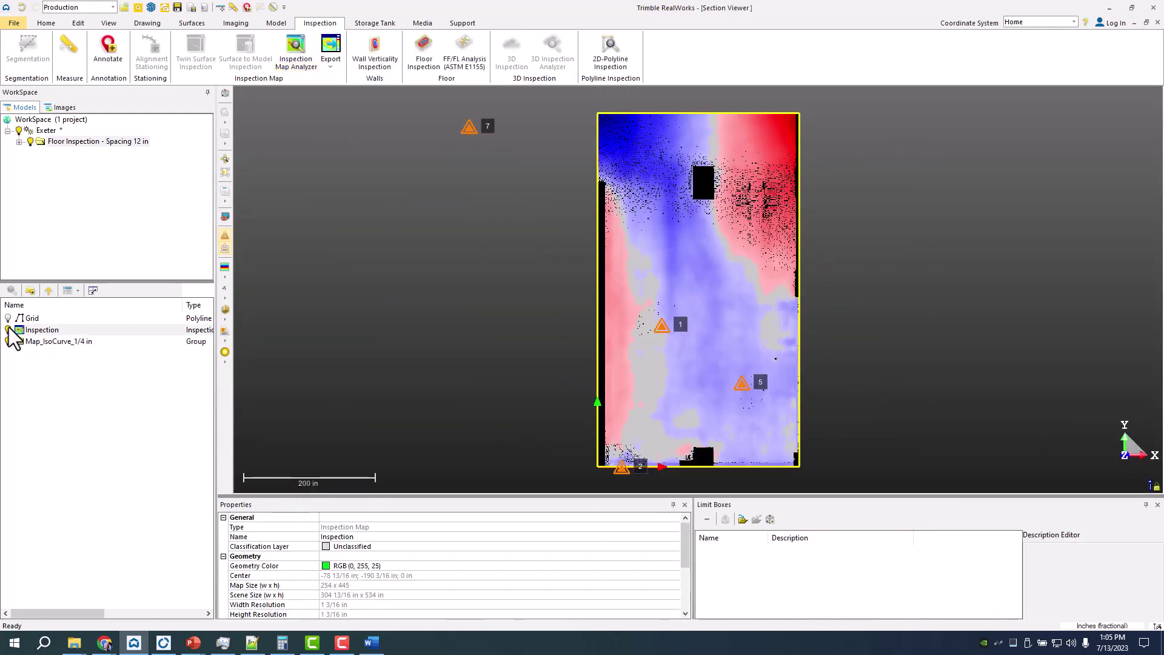
Step: Hide the heat map to view the contours alone, then hide the floor inspection group
{"action": "left_click", "coordinate": [7, 329]}
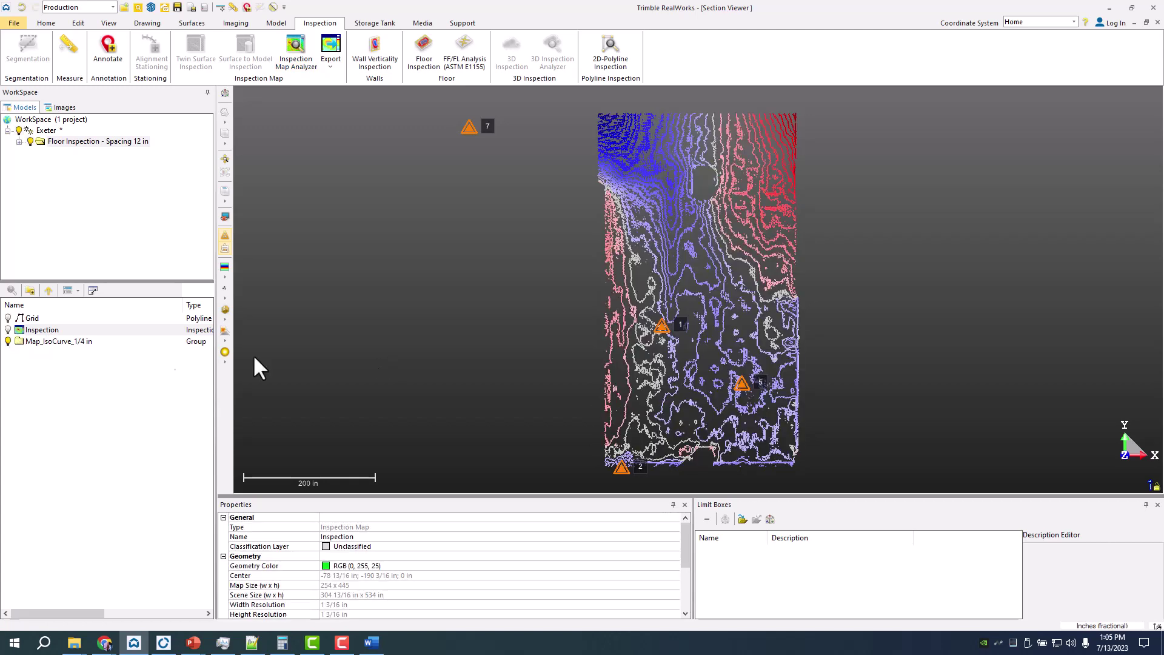
{"action": "left_click", "coordinate": [49, 292]}
{"action": "left_click", "coordinate": [8, 330]}
Step: Show the Floor Extraction and full Project Cloud, and start a Cutting Plane from the Drawing tools
{"action": "left_click", "coordinate": [8, 341]}
{"action": "left_click", "coordinate": [8, 318]}
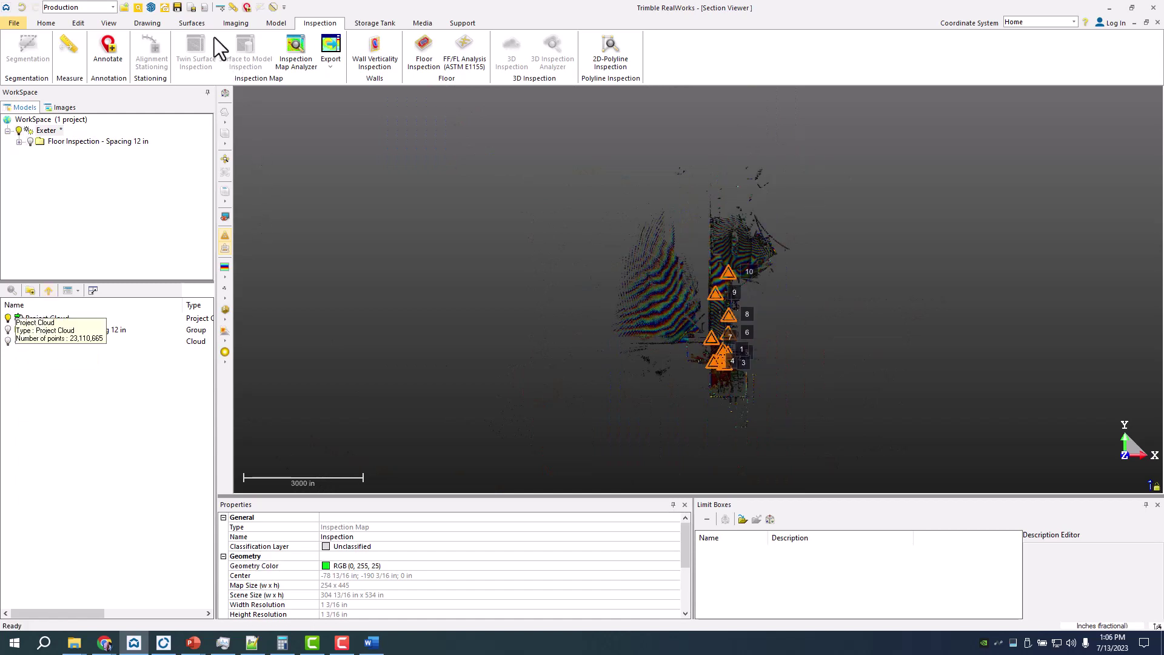
{"action": "left_click", "coordinate": [146, 25]}
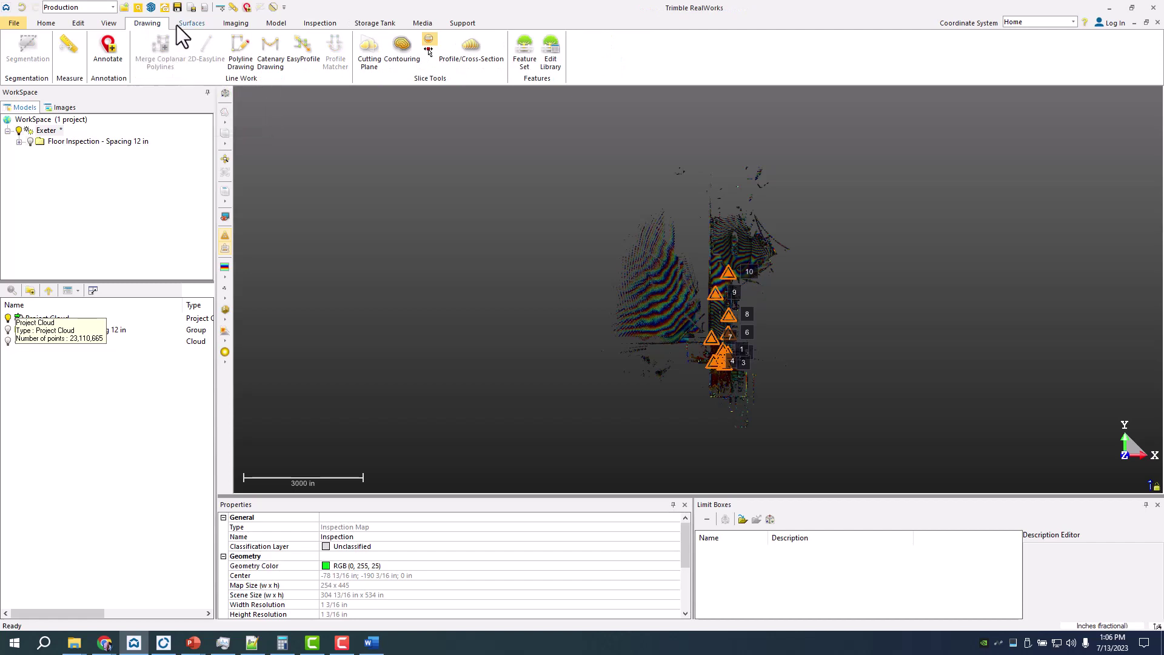
{"action": "left_click", "coordinate": [381, 57]}
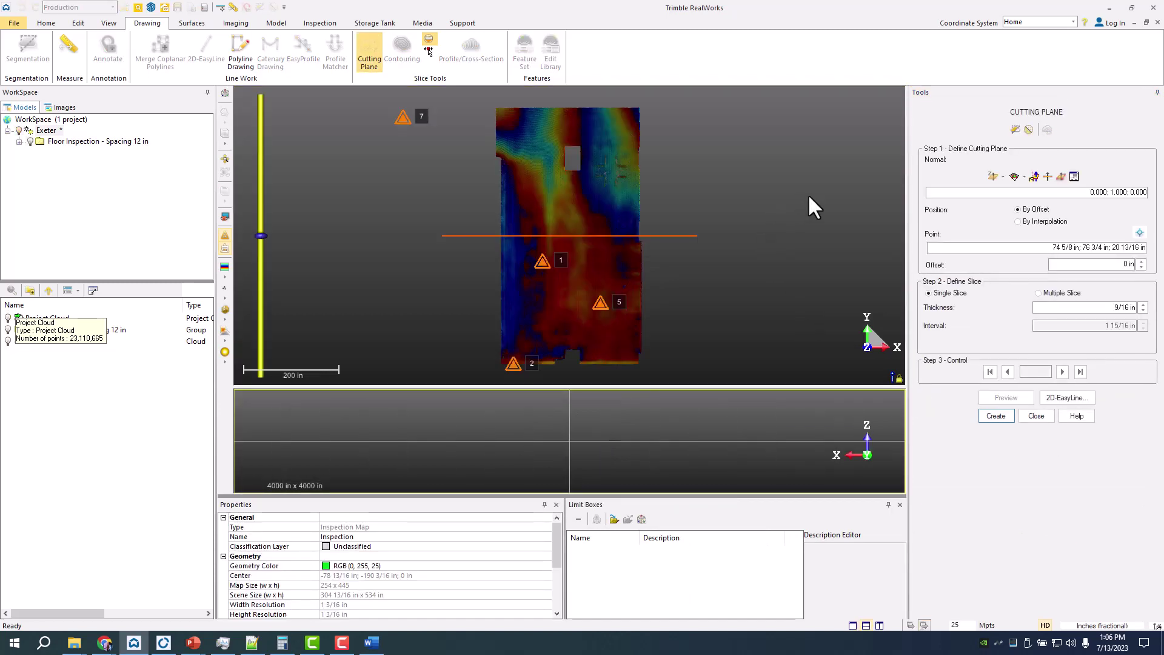
Step: Try making the cutting plane horizontal, then cancel that cutting plane setup
{"action": "left_click", "coordinate": [993, 176]}
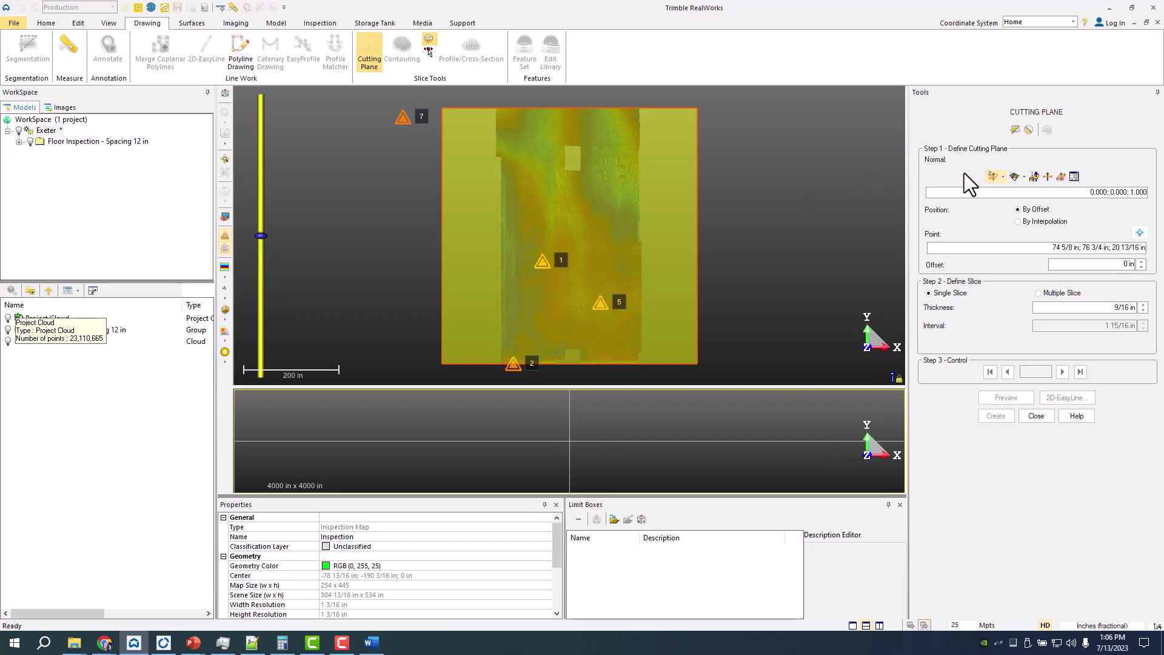
{"action": "left_click_drag", "start_coordinate": [493, 295], "coordinate": [525, 252]}
{"action": "left_click", "coordinate": [1036, 416]}
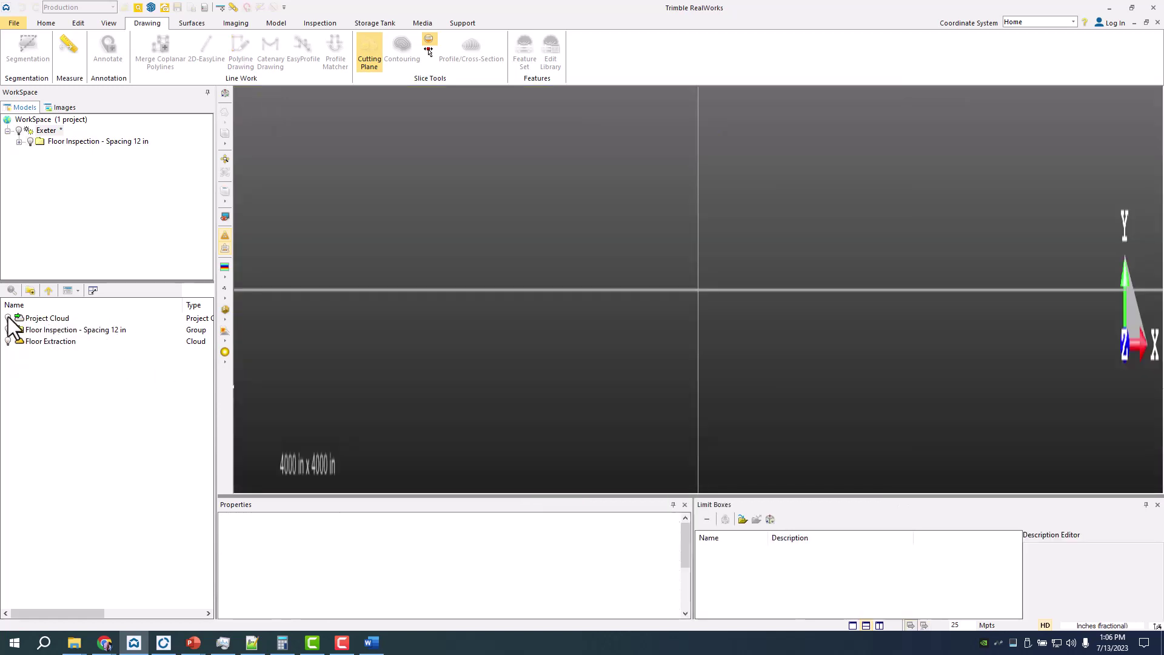
Step: Restart a horizontal cutting plane on the Project Cloud and lower it to -238 5/16 in
{"action": "left_click", "coordinate": [8, 318]}
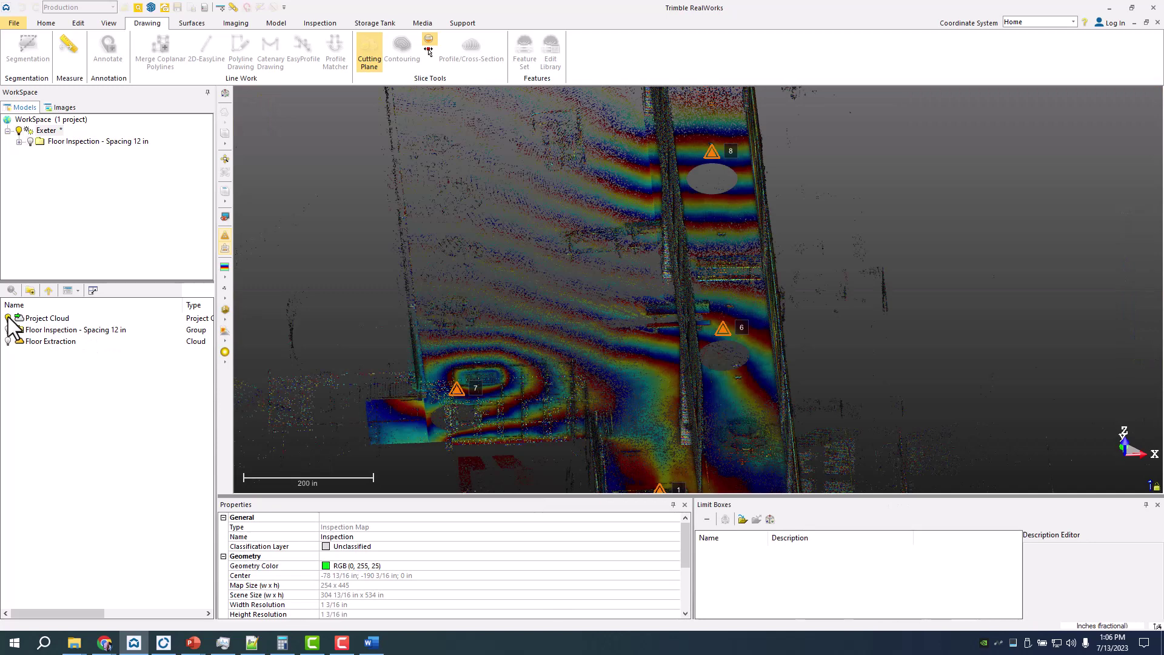
{"action": "left_click", "coordinate": [54, 320]}
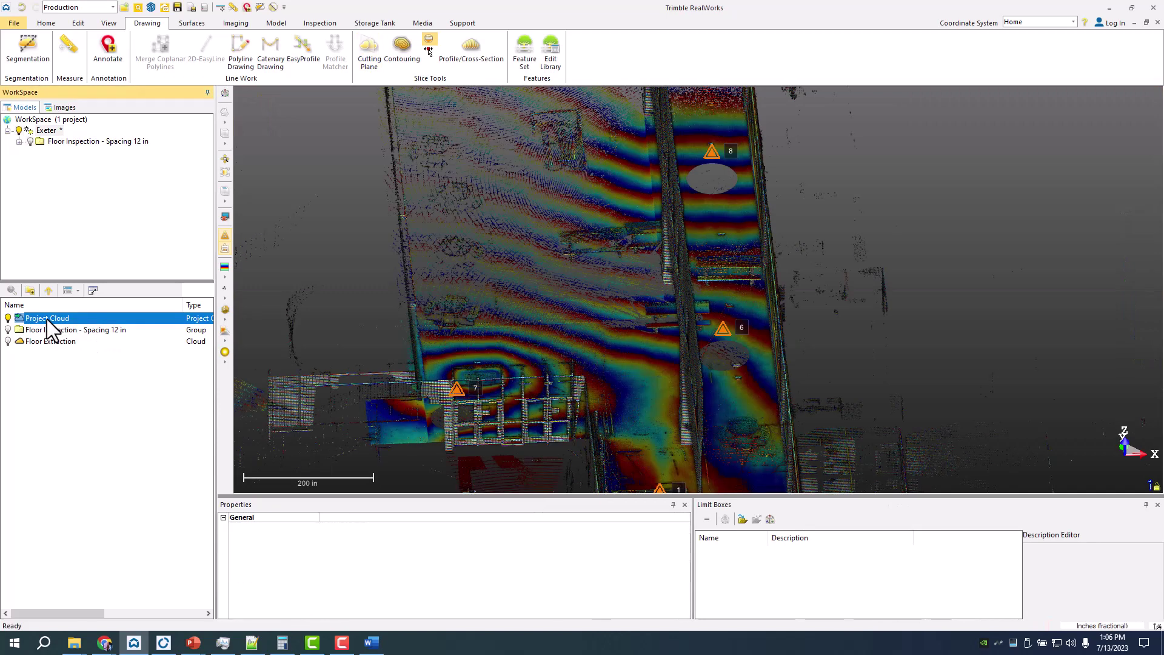
{"action": "left_click", "coordinate": [371, 50]}
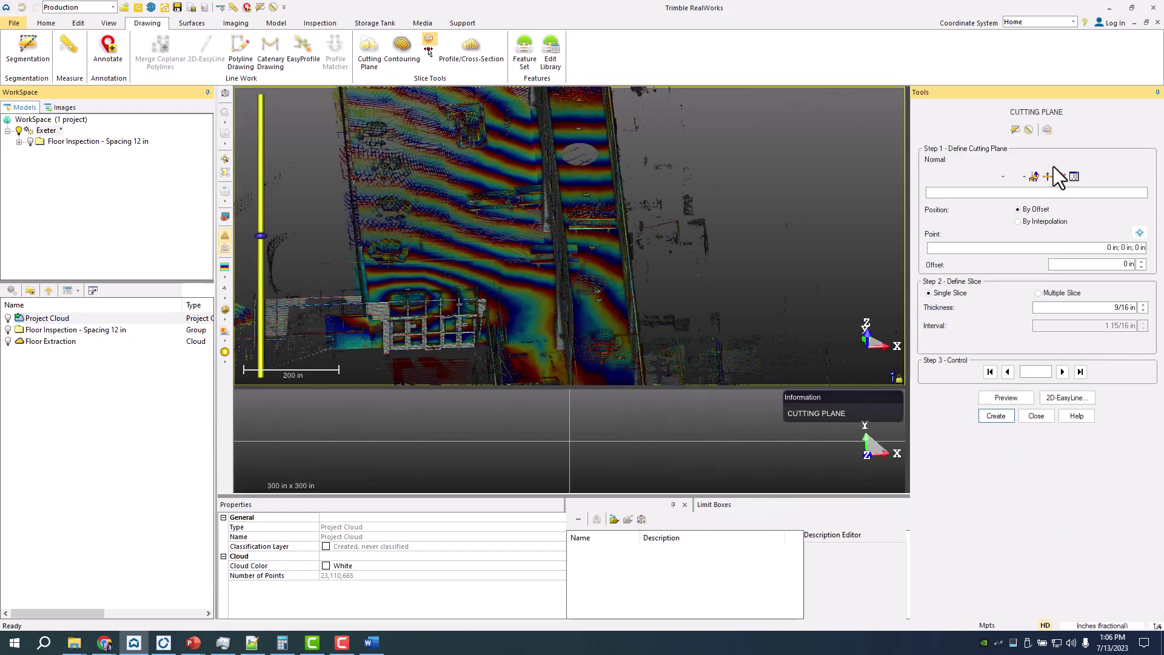
{"action": "left_click", "coordinate": [1055, 175]}
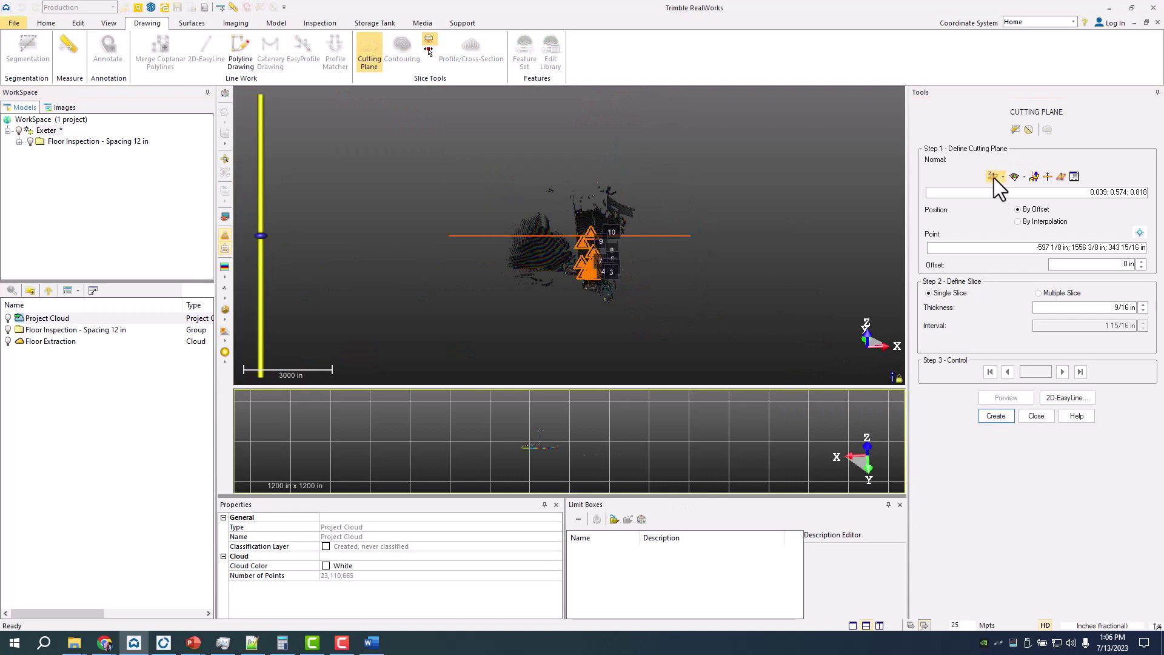
{"action": "left_click", "coordinate": [994, 177]}
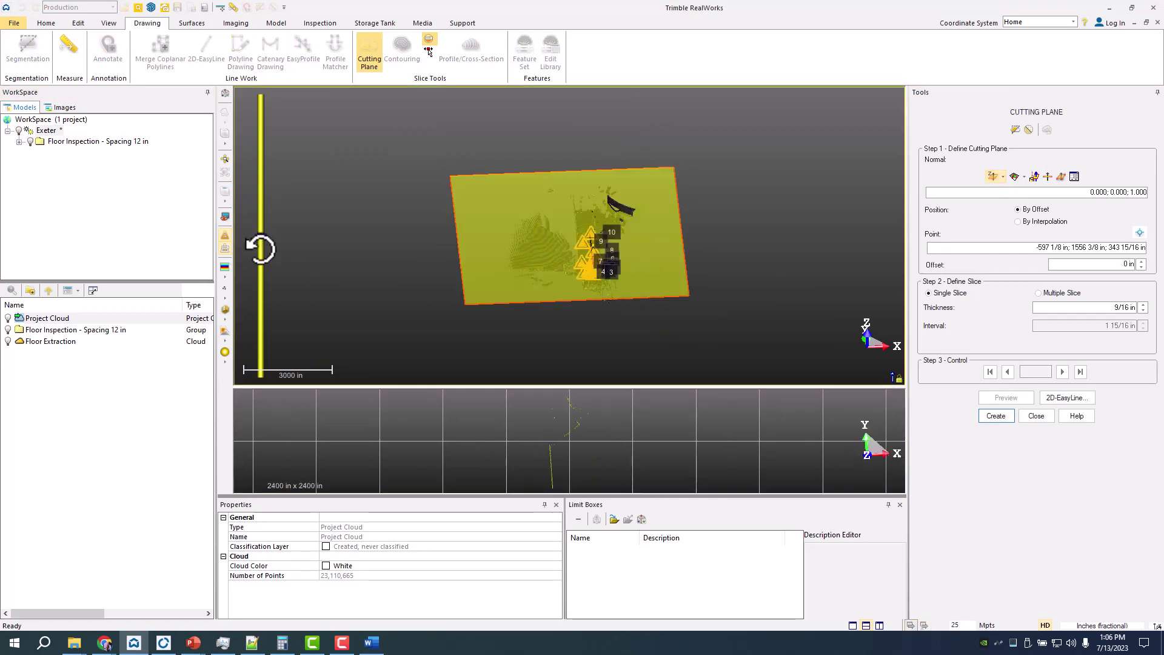
{"action": "left_click_drag", "start_coordinate": [259, 256], "coordinate": [256, 289]}
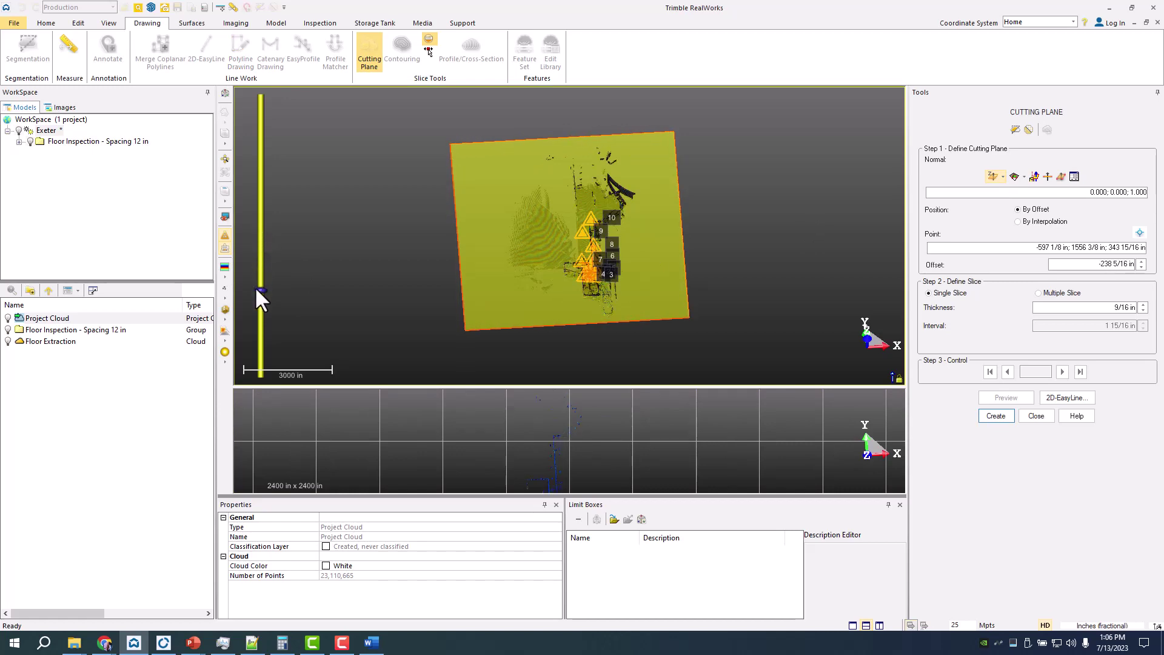
{"action": "scroll", "coordinate": [573, 291], "scroll_direction": "up", "scroll_amount": 5}
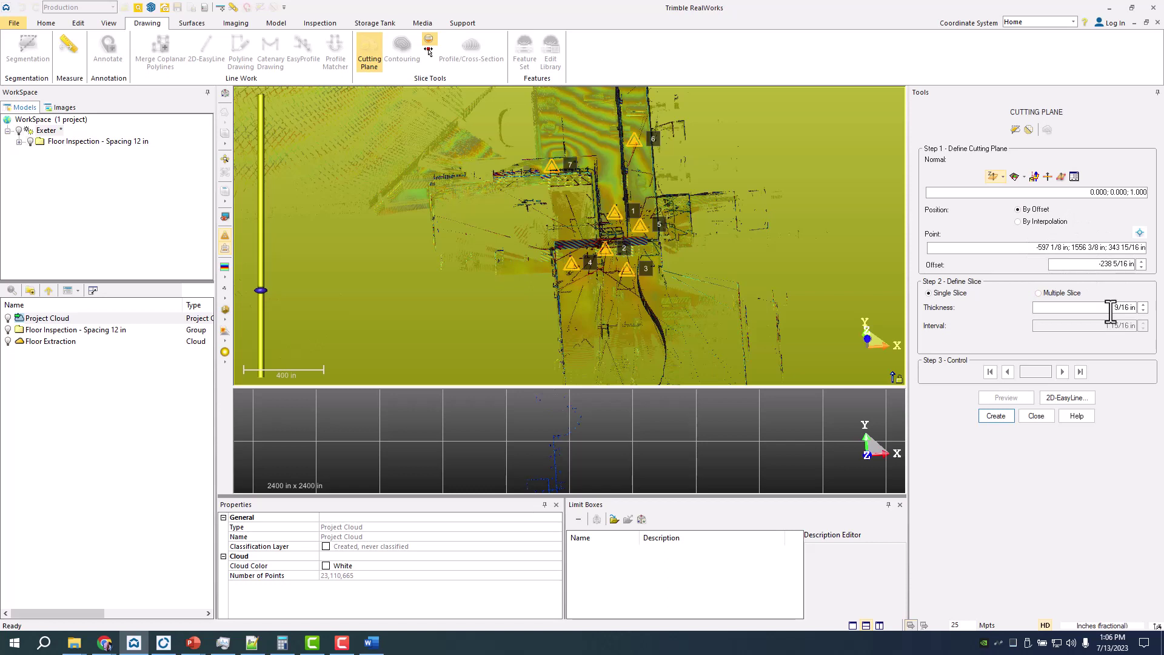
Step: Set the cutting plane slice thickness to 6 in
{"action": "left_click_drag", "start_coordinate": [1110, 311], "coordinate": [1122, 308]}
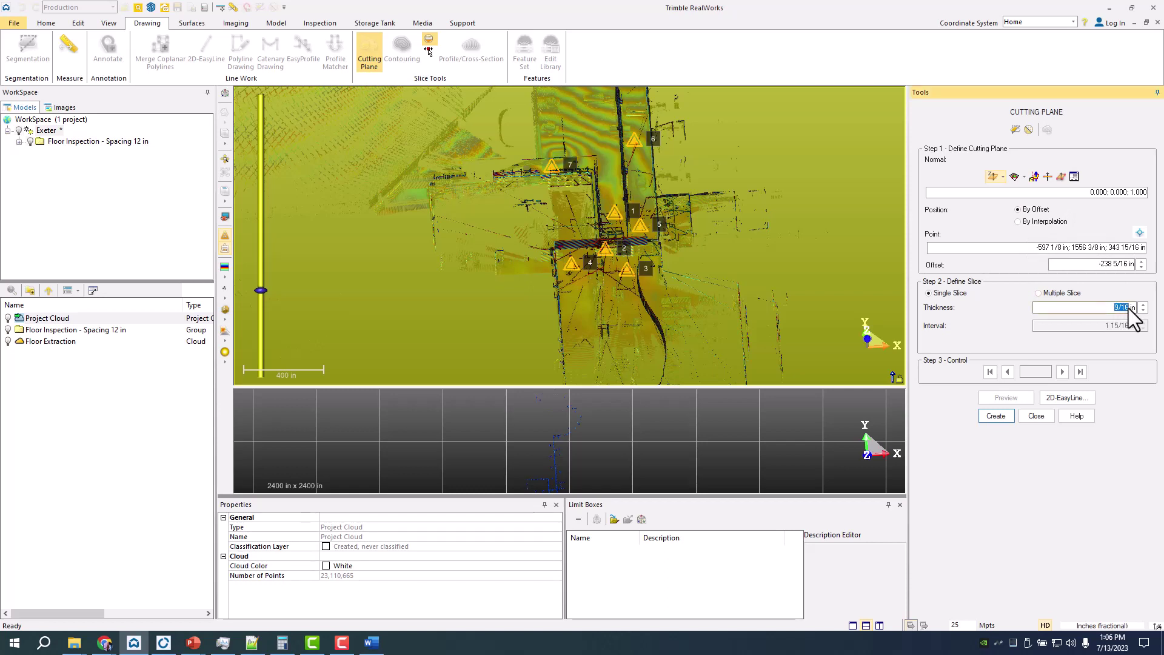
{"action": "type", "text": "3"}
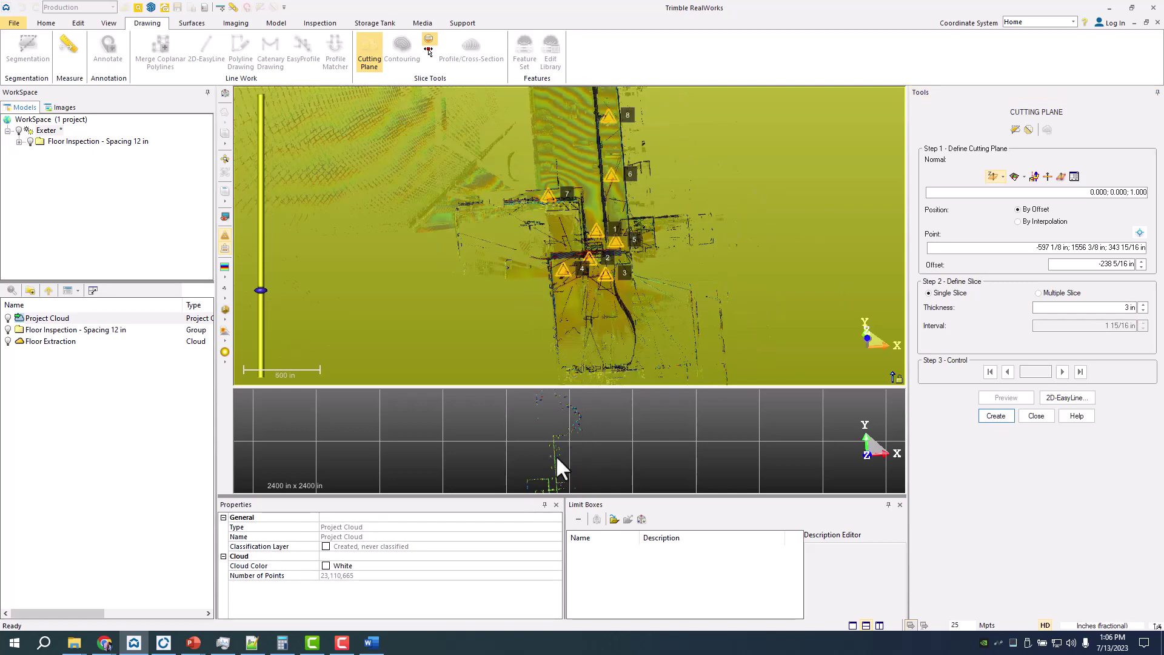
{"action": "scroll", "coordinate": [555, 457], "scroll_direction": "down", "scroll_amount": 1}
{"action": "left_click_drag", "start_coordinate": [564, 478], "coordinate": [566, 423]}
{"action": "scroll", "coordinate": [566, 423], "scroll_direction": "up", "scroll_amount": 5}
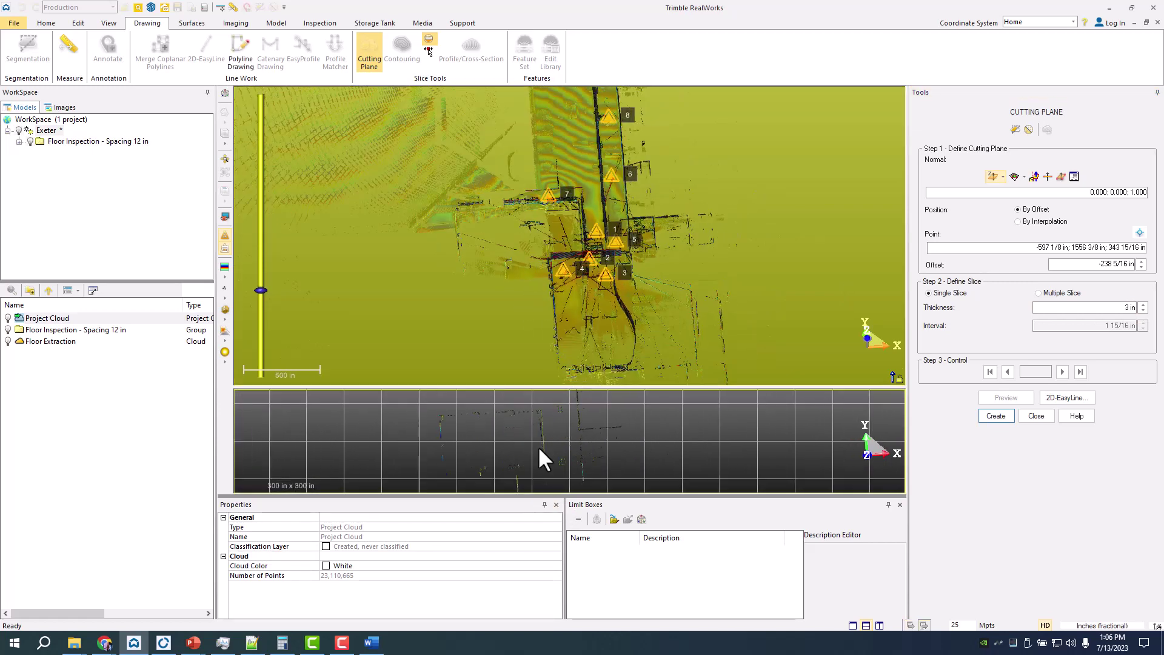
{"action": "scroll", "coordinate": [582, 443], "scroll_direction": "up", "scroll_amount": 1}
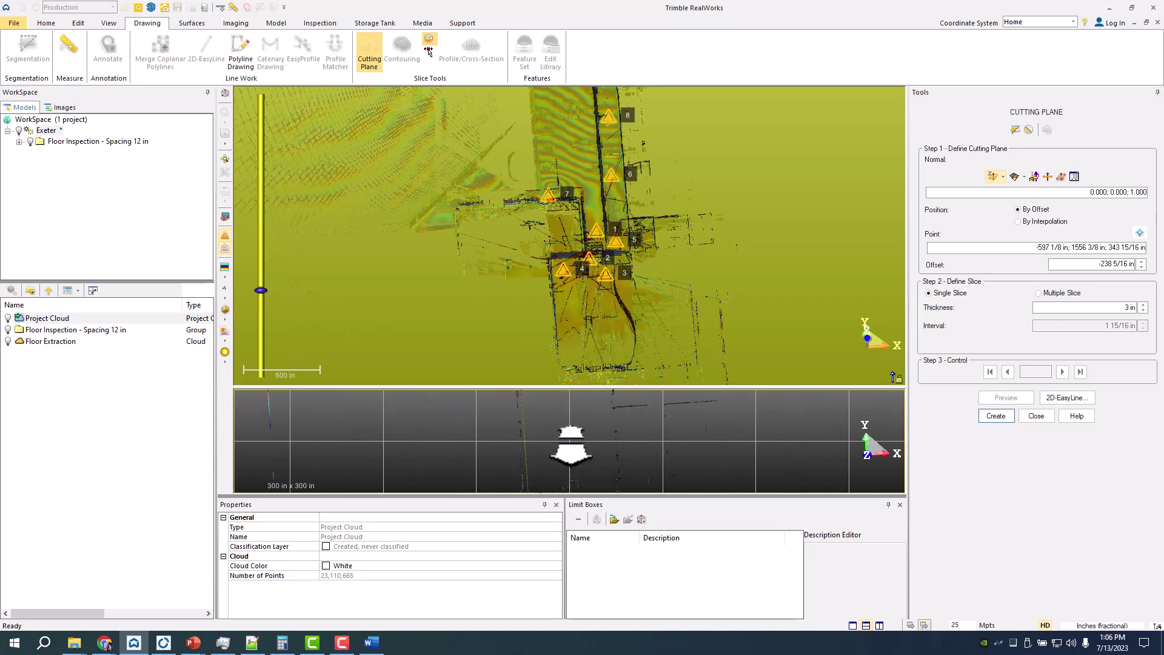
{"action": "double_click", "coordinate": [1127, 308]}
{"action": "type", "text": "6"}
{"action": "key", "text": "Return"}
Step: Pick a floor point for the slice position and create the Cross-Cut-Th 6 in cloud
{"action": "mouse_move", "coordinate": [812, 224]}
{"action": "left_mouse_down"}
{"action": "mouse_move", "coordinate": [798, 226]}
{"action": "mouse_move", "coordinate": [808, 212]}
{"action": "left_mouse_up"}
{"action": "scroll", "coordinate": [645, 247], "scroll_direction": "up", "scroll_amount": 5}
{"action": "left_click_drag", "start_coordinate": [558, 330], "coordinate": [644, 268]}
{"action": "scroll", "coordinate": [546, 246], "scroll_direction": "up", "scroll_amount": 8}
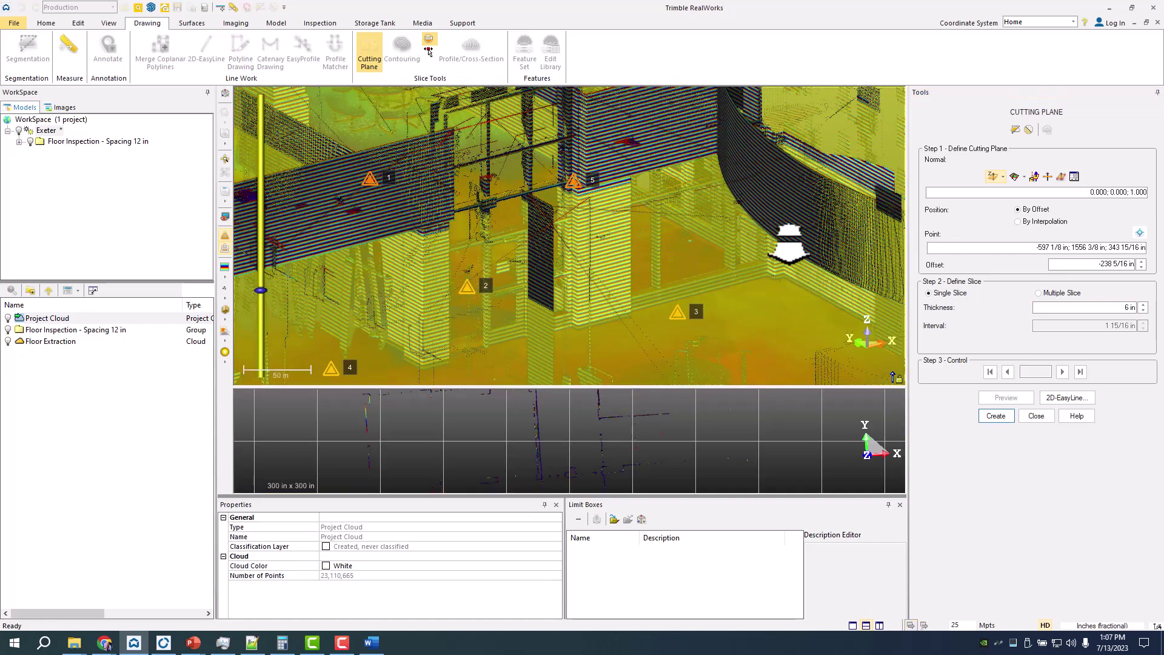
{"action": "left_click", "coordinate": [1139, 232]}
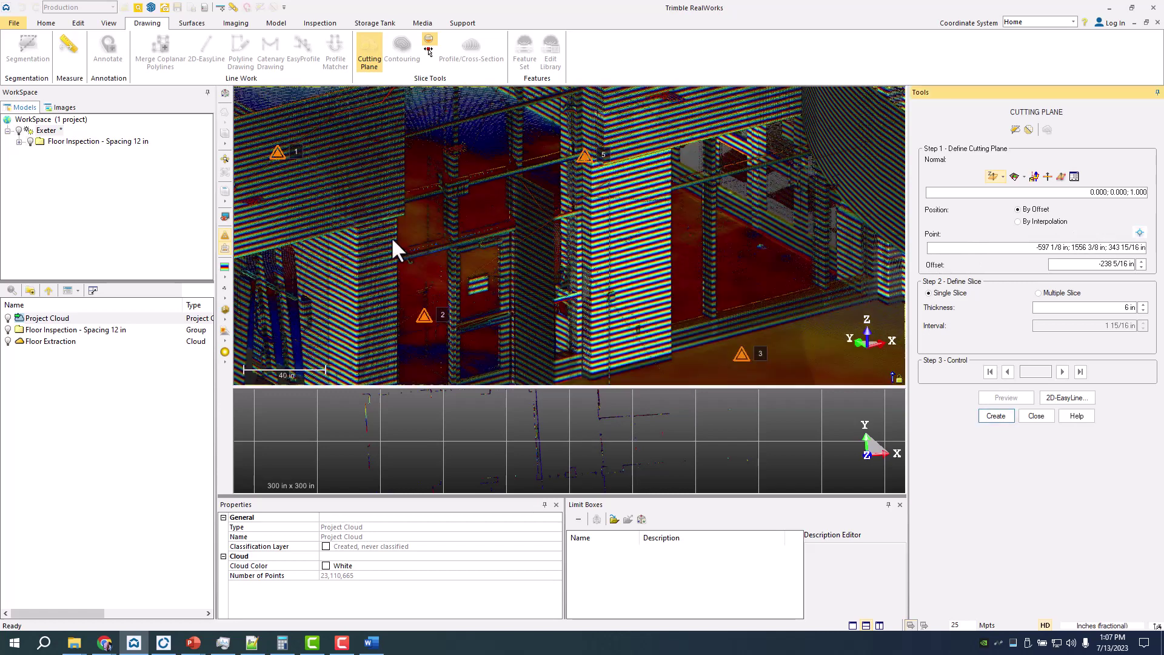
{"action": "left_click", "coordinate": [503, 297]}
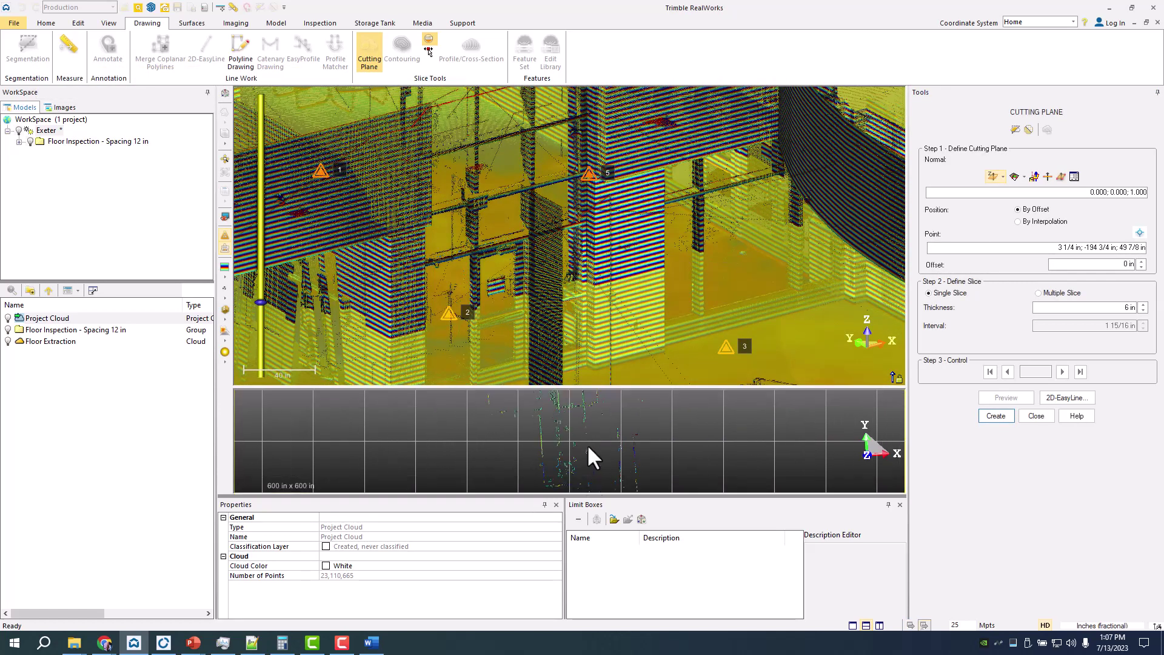
{"action": "left_click", "coordinate": [995, 419]}
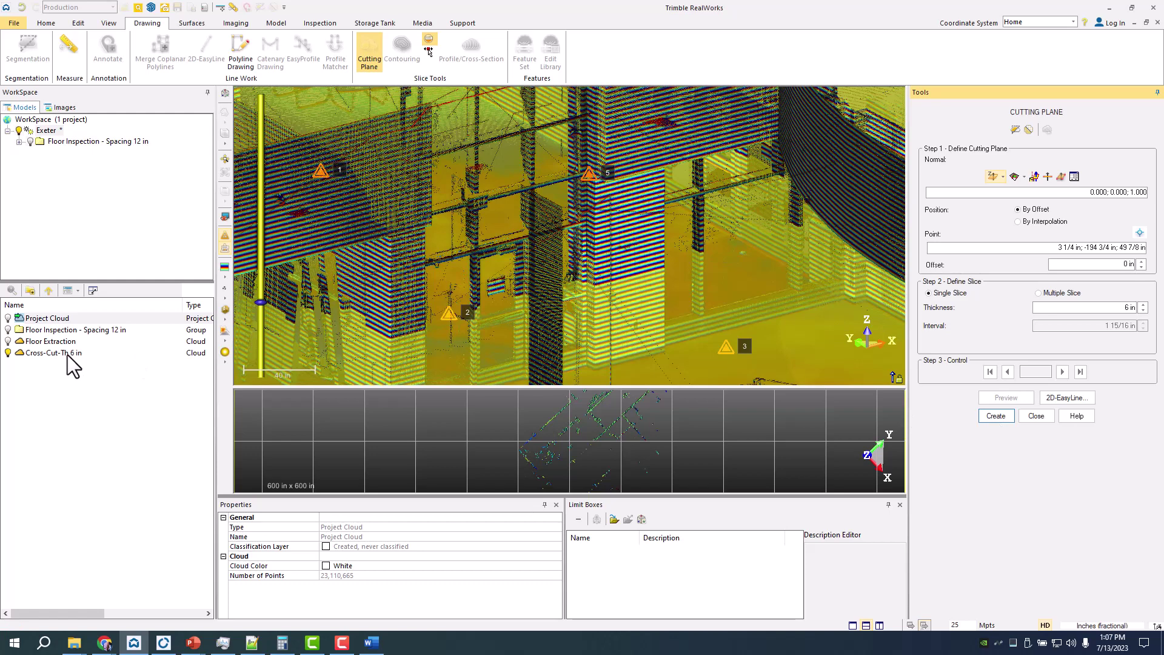
{"action": "left_click", "coordinate": [1006, 422]}
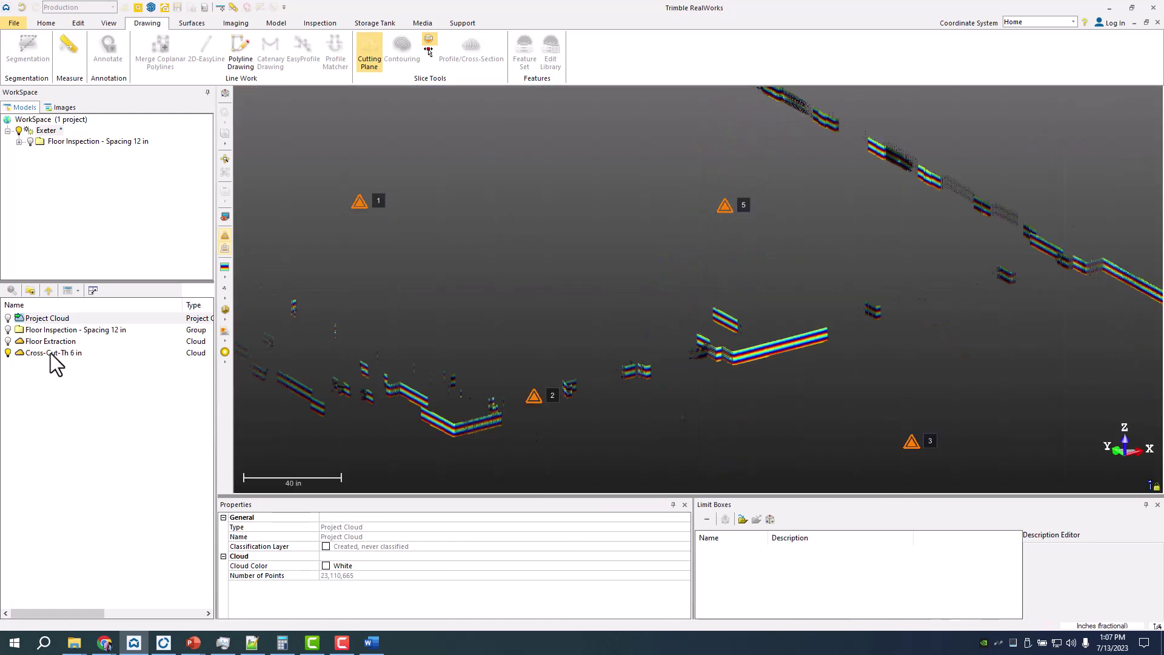
Step: View the selected Cross-Cut-Th 6 in slice from the top and launch 2D-EasyLine
{"action": "left_click", "coordinate": [62, 353]}
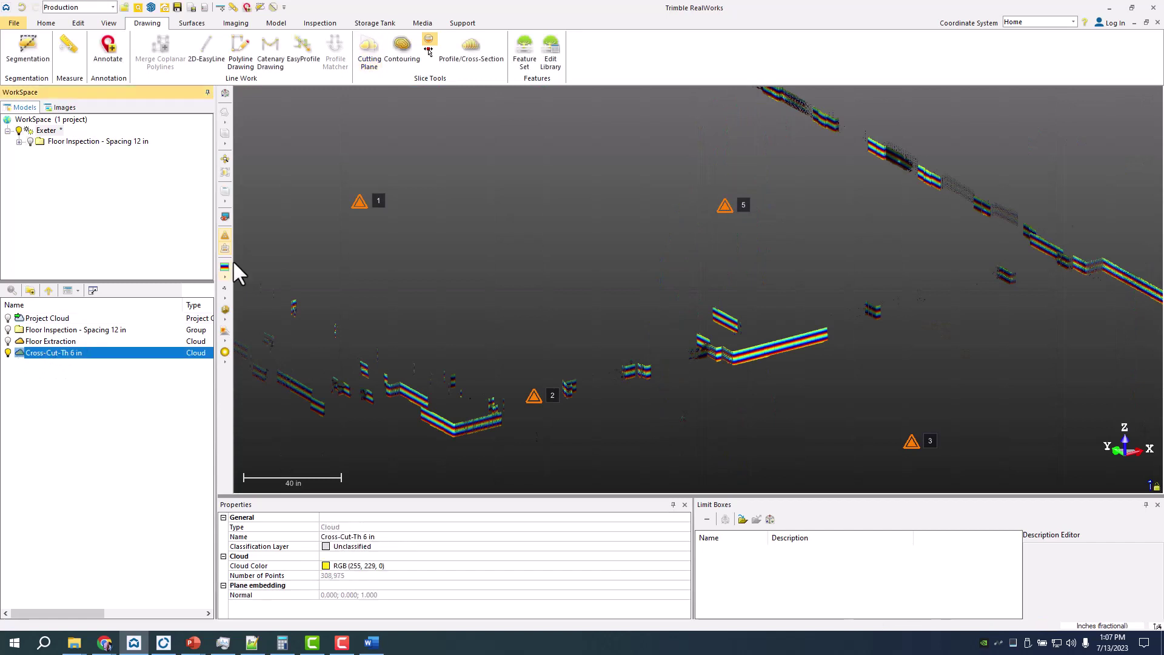
{"action": "left_click", "coordinate": [225, 191]}
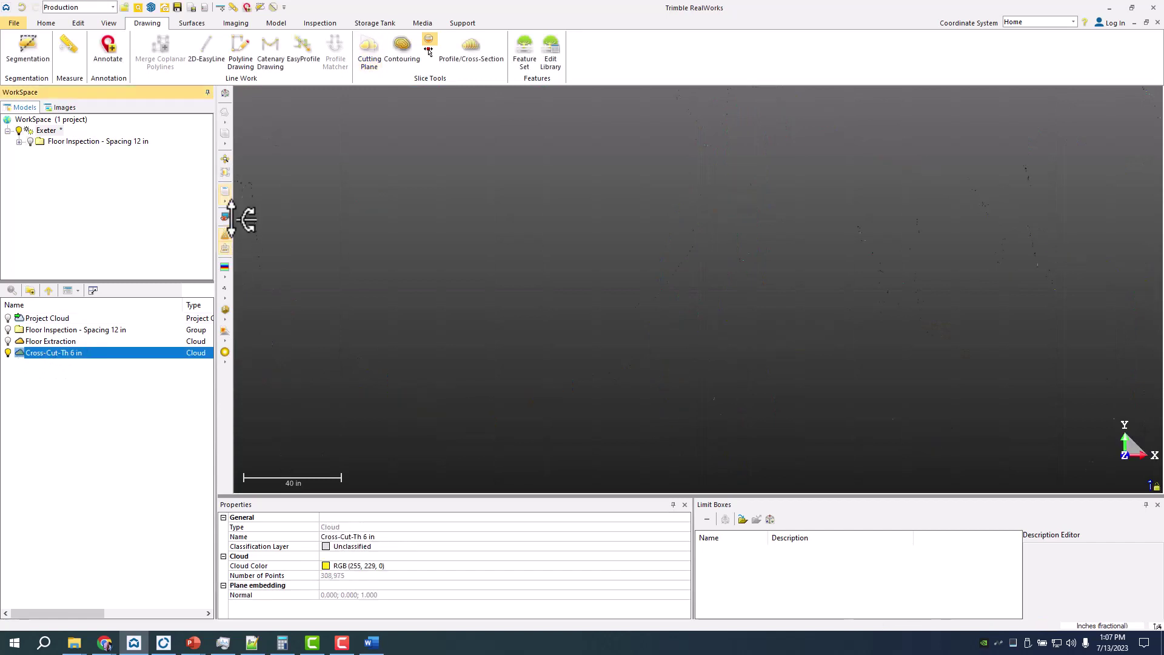
{"action": "scroll", "coordinate": [640, 269], "scroll_direction": "down", "scroll_amount": 10}
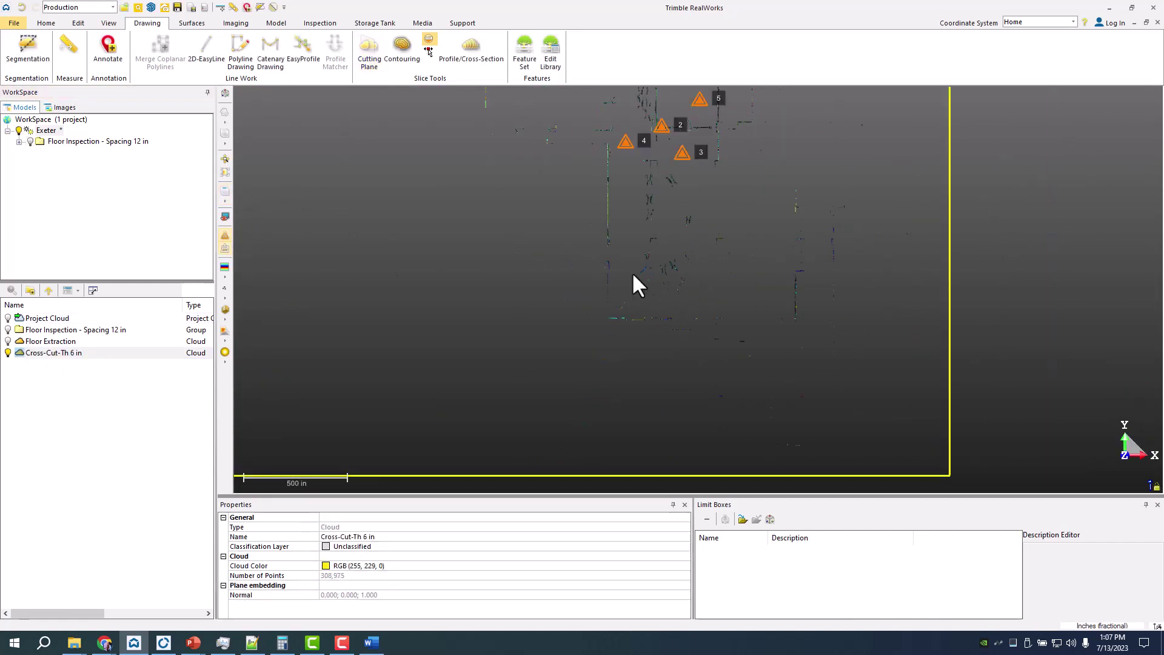
{"action": "scroll", "coordinate": [638, 284], "scroll_direction": "up", "scroll_amount": 3}
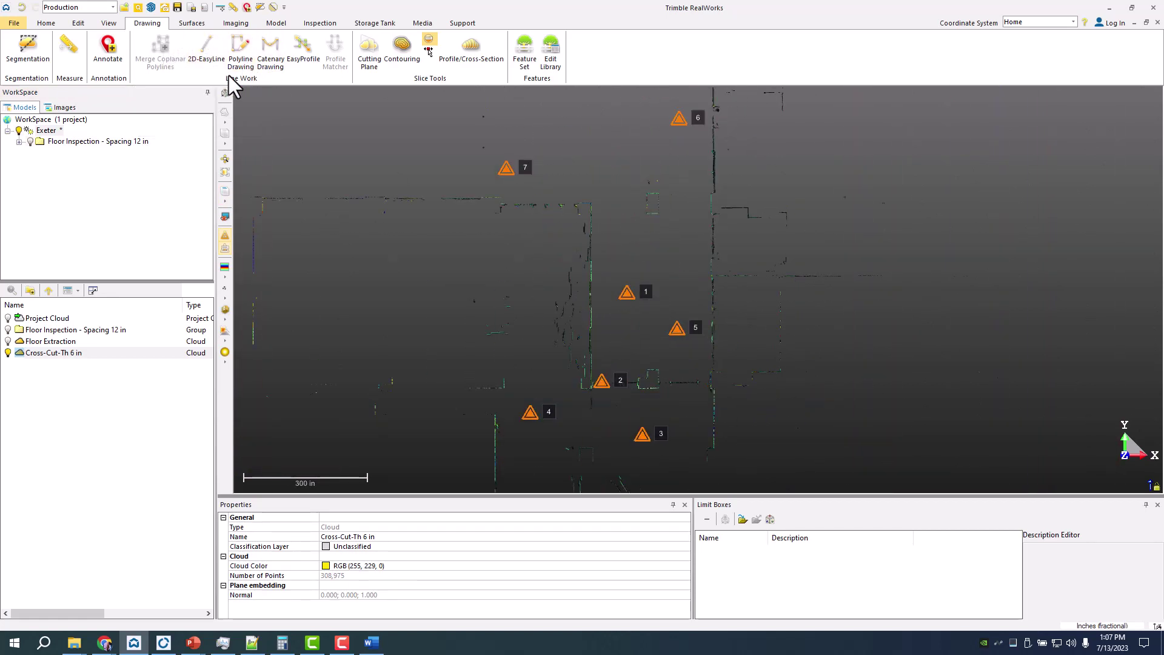
{"action": "left_click", "coordinate": [236, 61]}
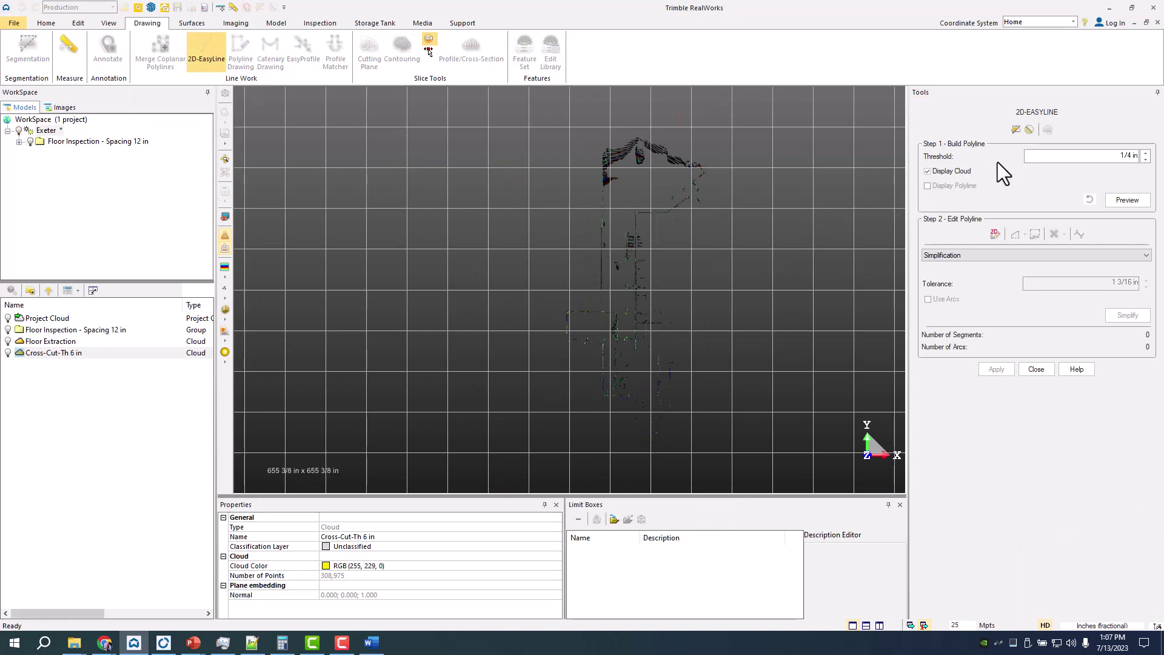
Step: Fence a central rectangle of the slice, keeping 229,424 points, then close segmentation
{"action": "key", "text": "s"}
{"action": "left_click_drag", "start_coordinate": [587, 275], "coordinate": [656, 353]}
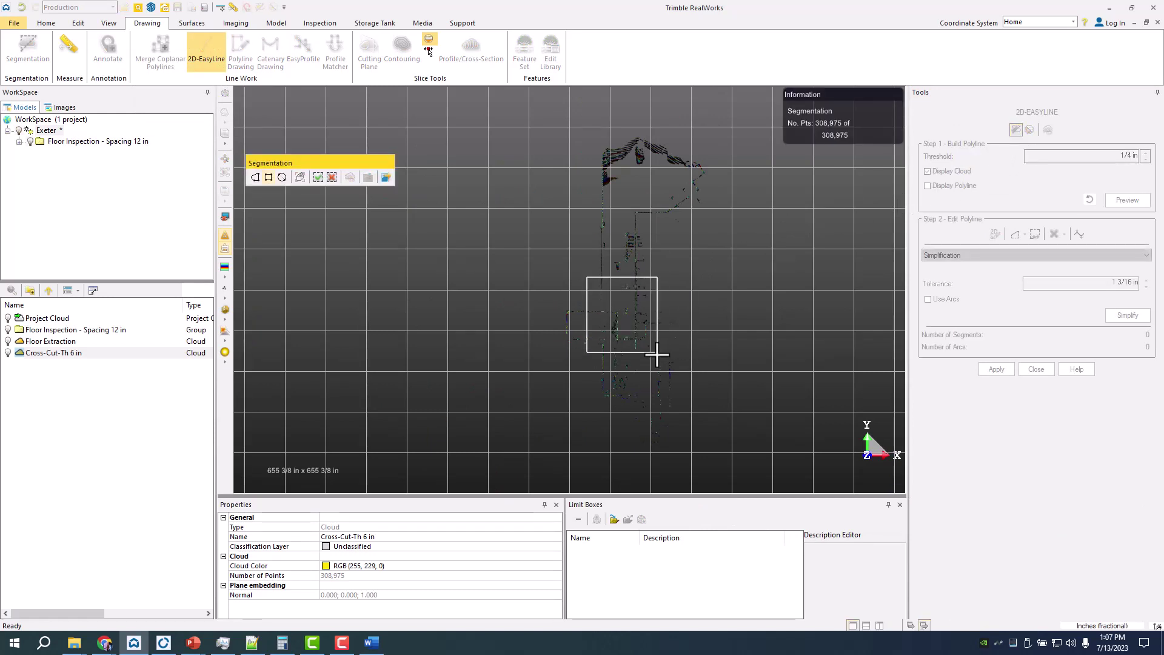
{"action": "left_click", "coordinate": [317, 179]}
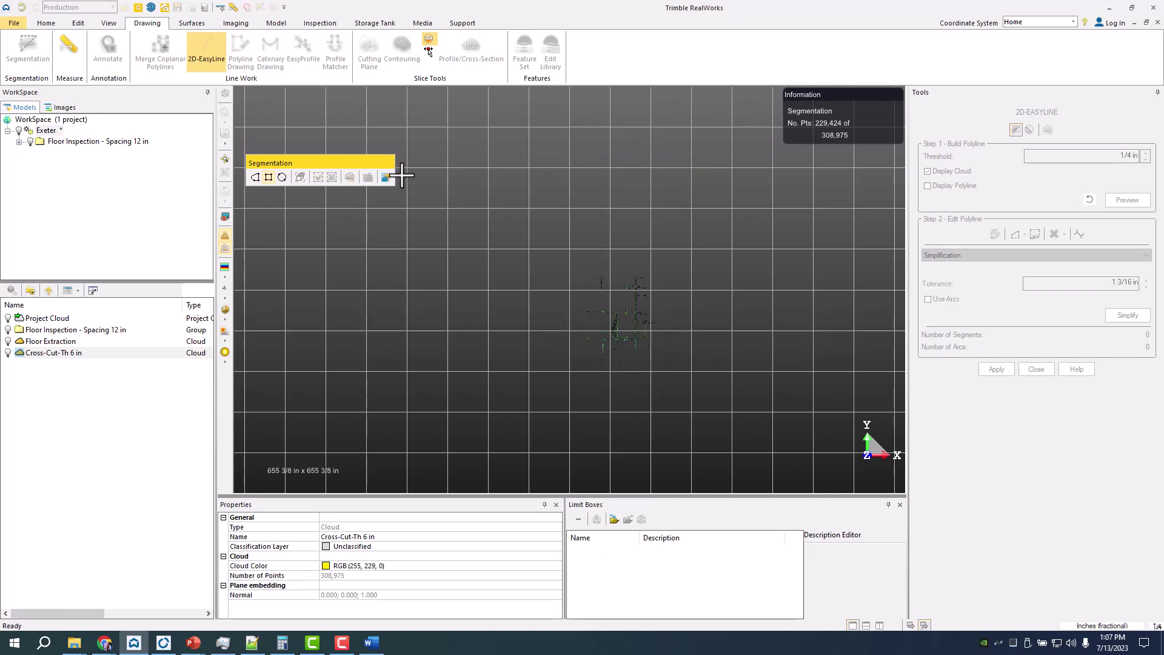
{"action": "left_click", "coordinate": [383, 177]}
{"action": "scroll", "coordinate": [635, 322], "scroll_direction": "up", "scroll_amount": 5}
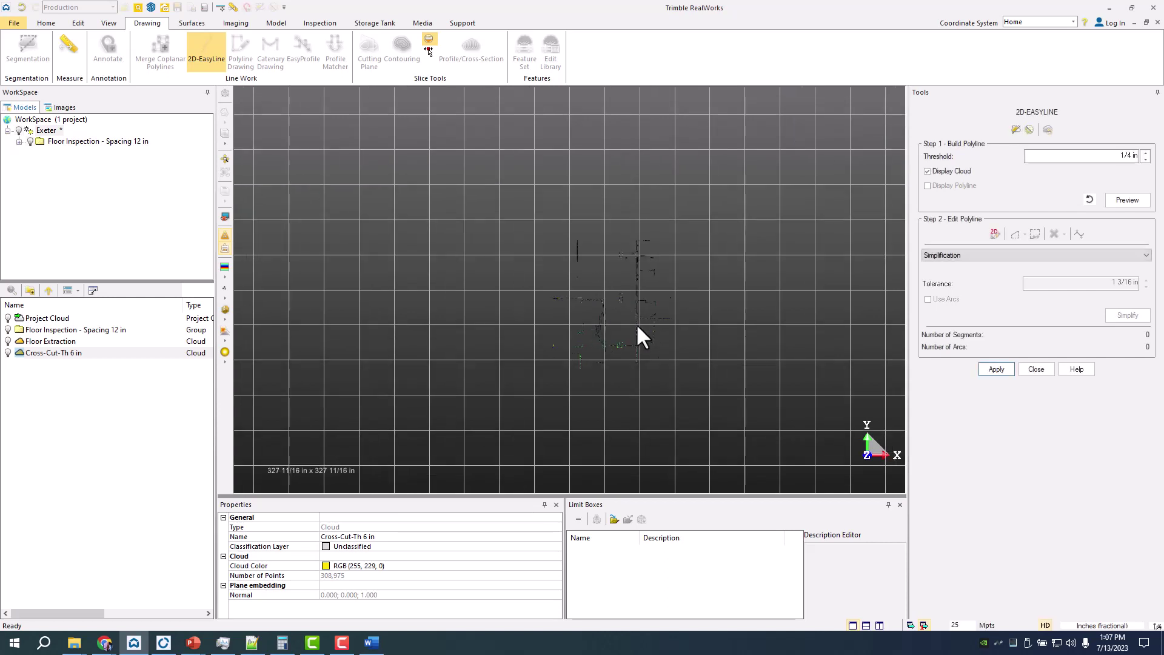
Step: Preview the floor-plan polylines, then recompute them with a 1 in threshold
{"action": "left_click", "coordinate": [1129, 202]}
{"action": "scroll", "coordinate": [616, 292], "scroll_direction": "up", "scroll_amount": 5}
{"action": "left_click", "coordinate": [995, 235]}
{"action": "scroll", "coordinate": [291, 240], "scroll_direction": "down", "scroll_amount": 3}
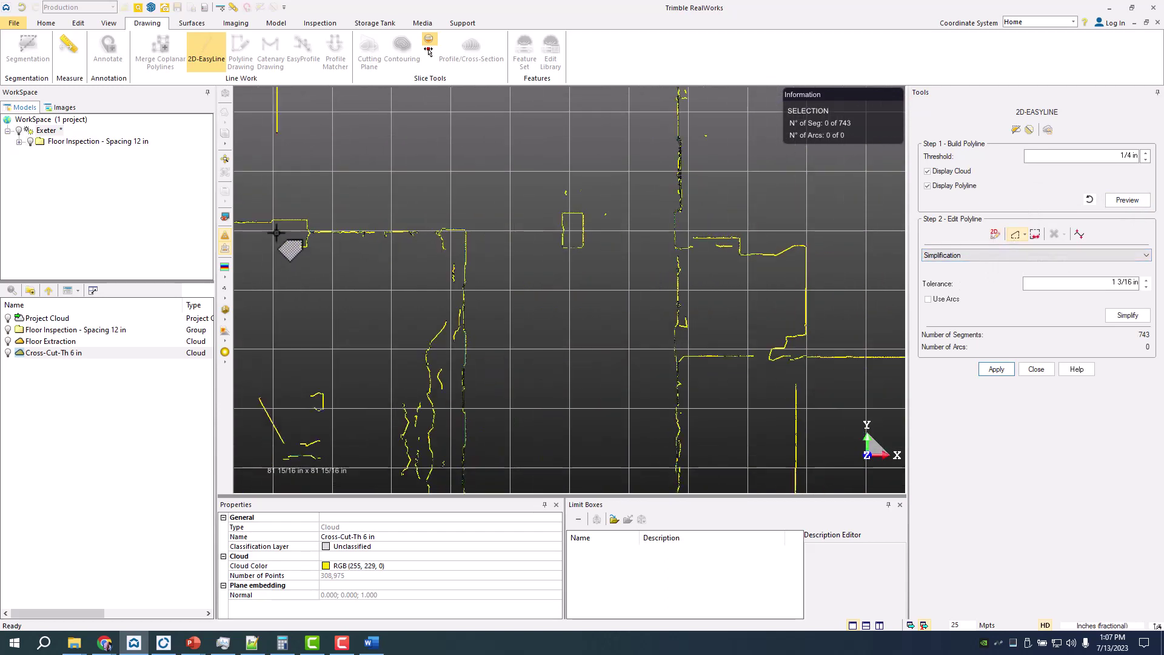
{"action": "scroll", "coordinate": [469, 329], "scroll_direction": "down", "scroll_amount": 3}
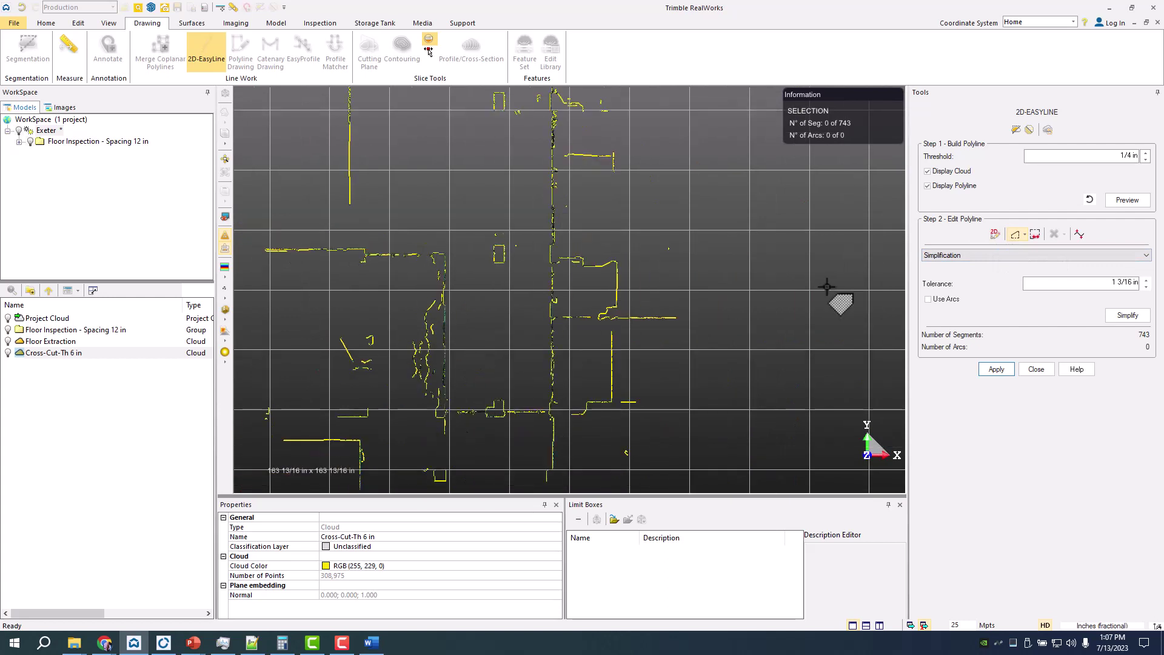
{"action": "double_click", "coordinate": [1126, 156]}
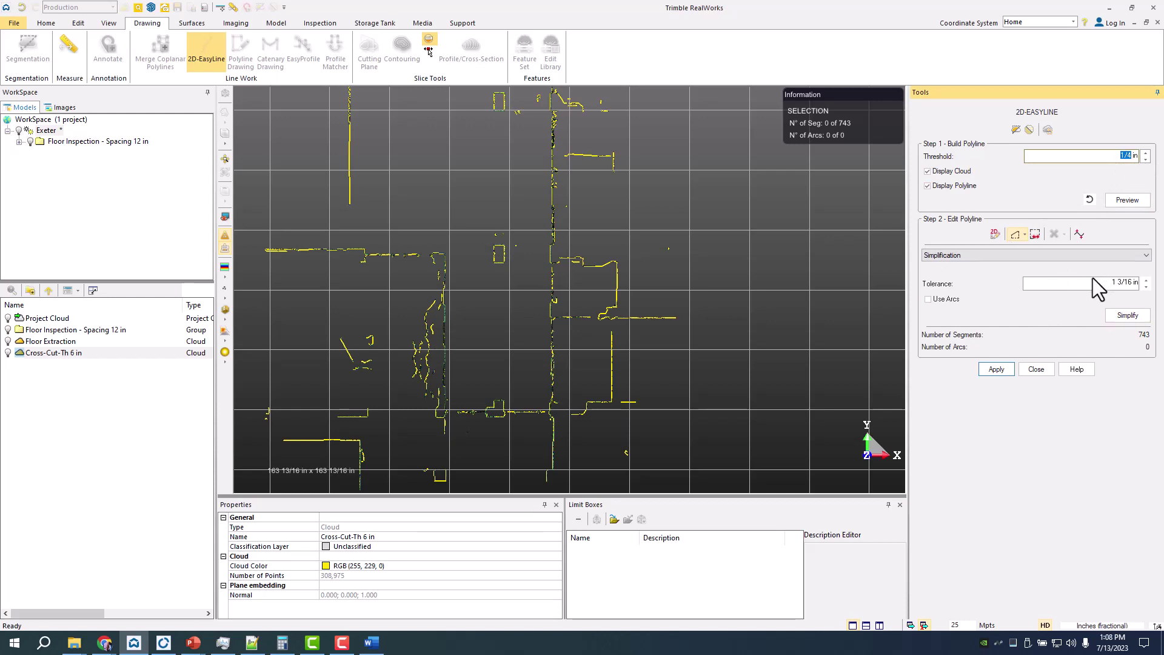
{"action": "type", "text": "1"}
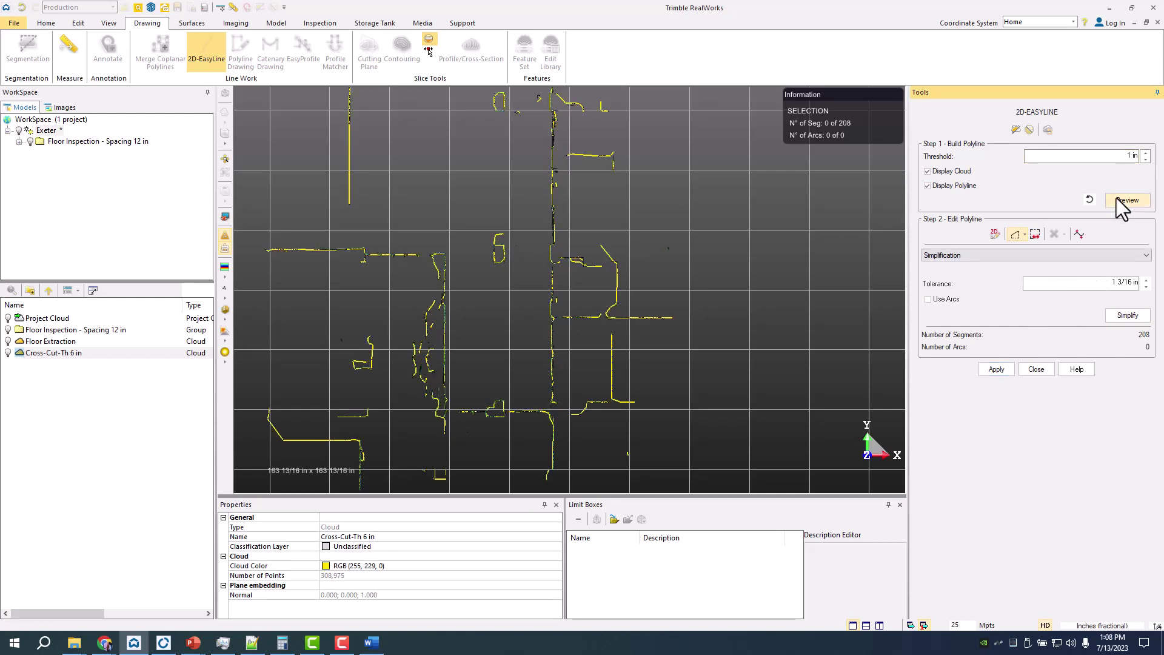
{"action": "left_click", "coordinate": [1116, 199]}
Step: Simplify the polylines using a 6 in tolerance
{"action": "scroll", "coordinate": [479, 237], "scroll_direction": "up", "scroll_amount": 3}
{"action": "scroll", "coordinate": [479, 238], "scroll_direction": "up", "scroll_amount": 3}
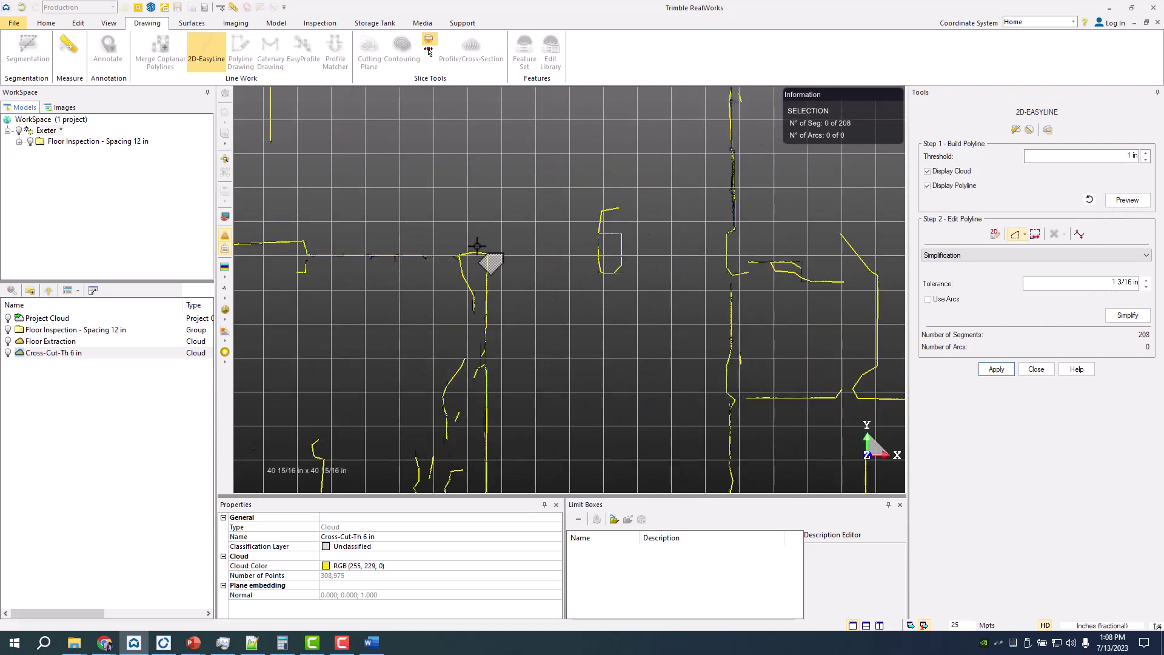
{"action": "left_click", "coordinate": [1104, 285]}
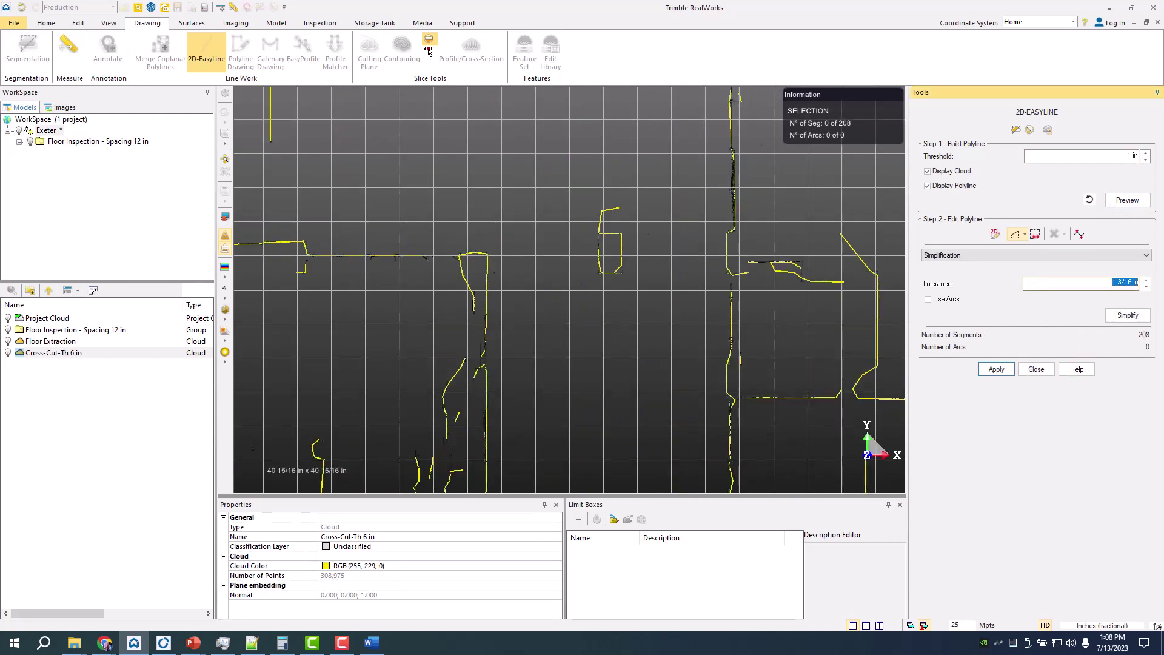
{"action": "key", "text": "Return"}
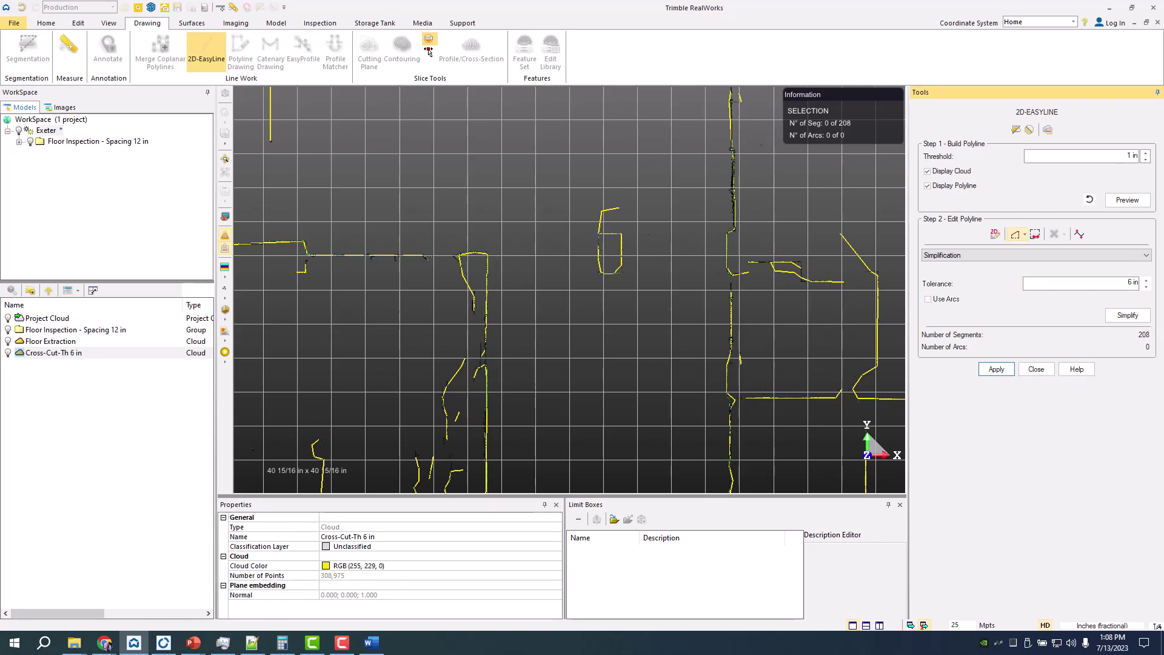
{"action": "left_click", "coordinate": [1127, 316]}
{"action": "scroll", "coordinate": [595, 275], "scroll_direction": "down", "scroll_amount": 2}
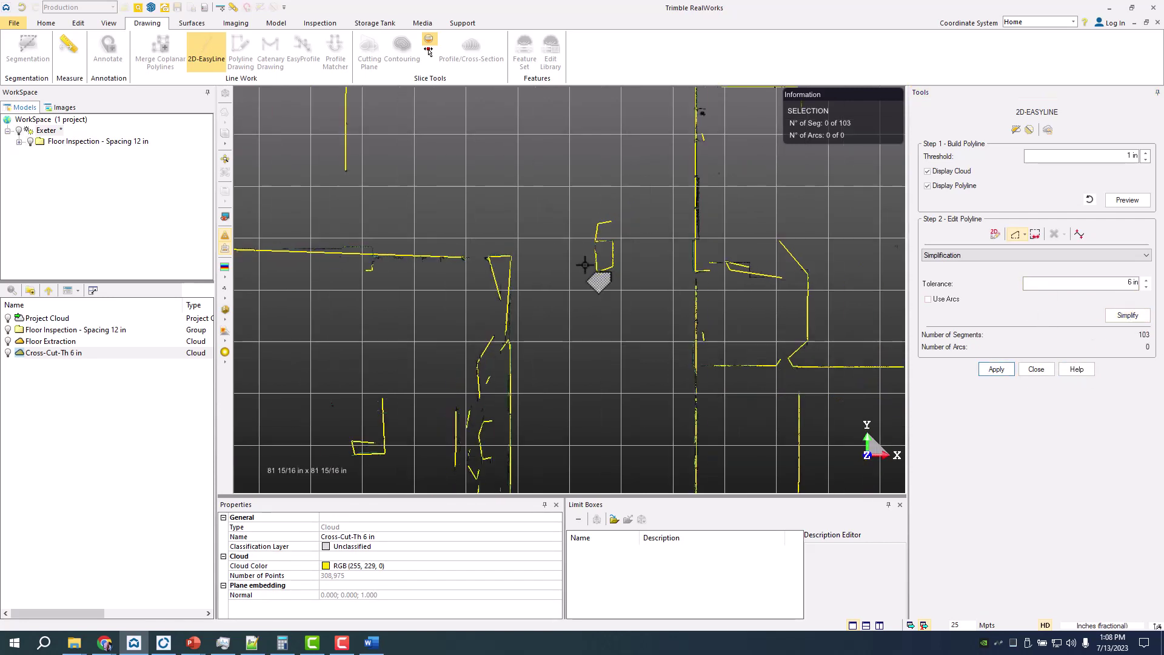
Step: Change the tolerance to 1 in and rebuild the preview, giving 208 segments
{"action": "double_click", "coordinate": [1131, 283]}
{"action": "type", "text": "1"}
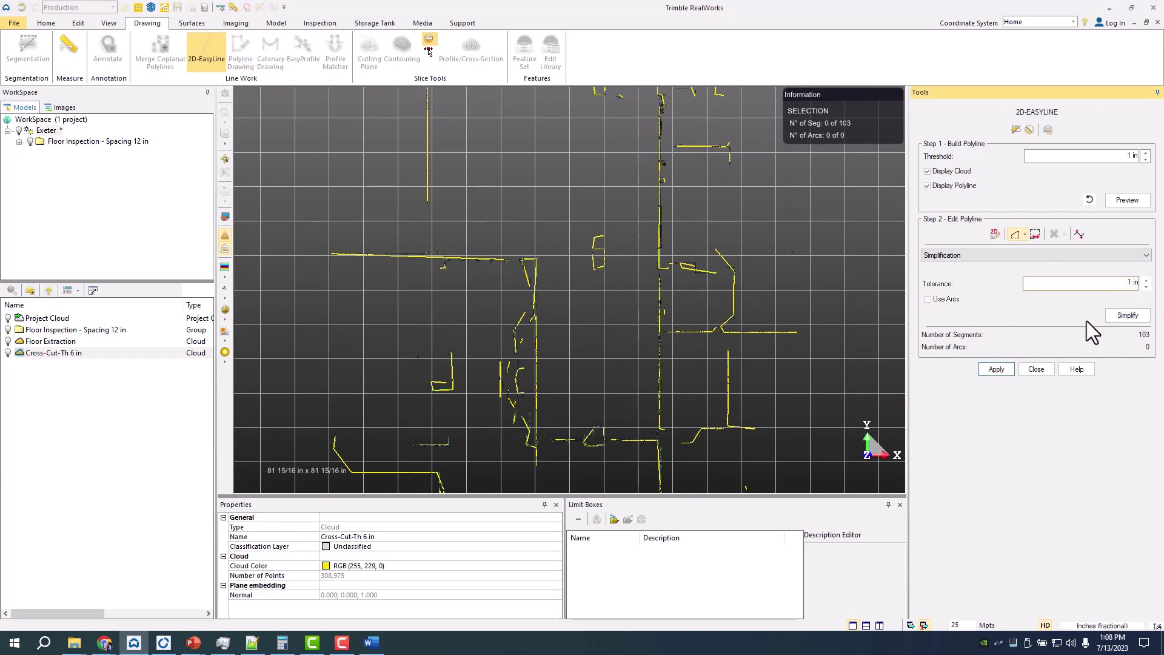
{"action": "left_click", "coordinate": [1092, 255]}
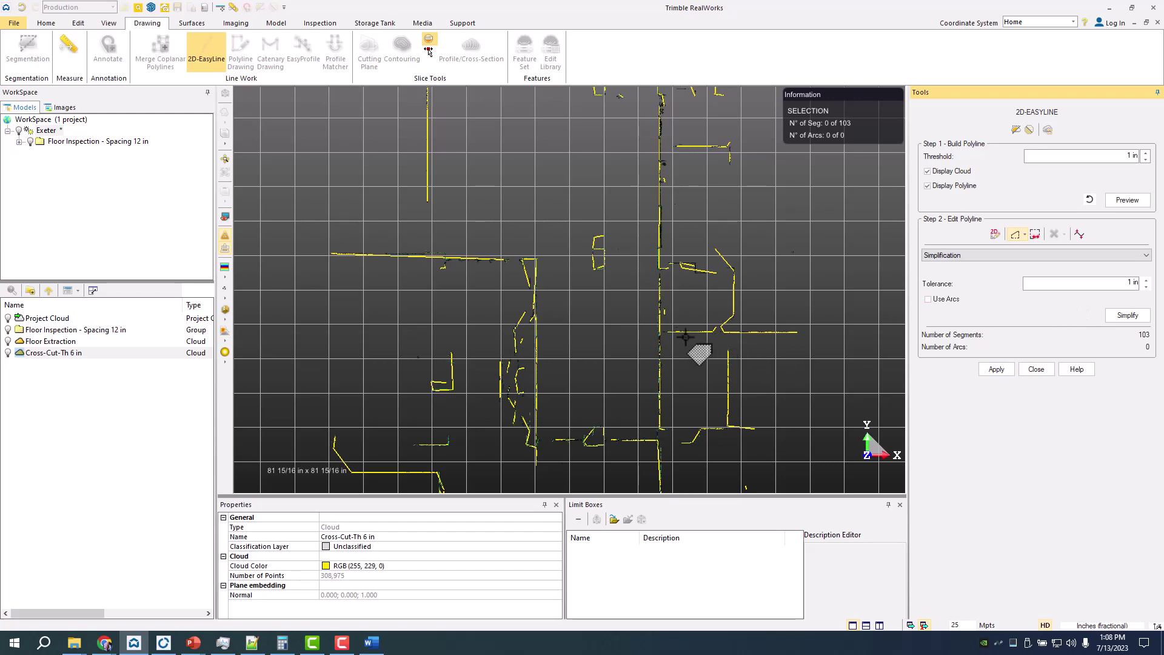
{"action": "middle_click_drag", "start_coordinate": [697, 346], "coordinate": [659, 339]}
{"action": "scroll", "coordinate": [660, 339], "scroll_direction": "up", "scroll_amount": 2}
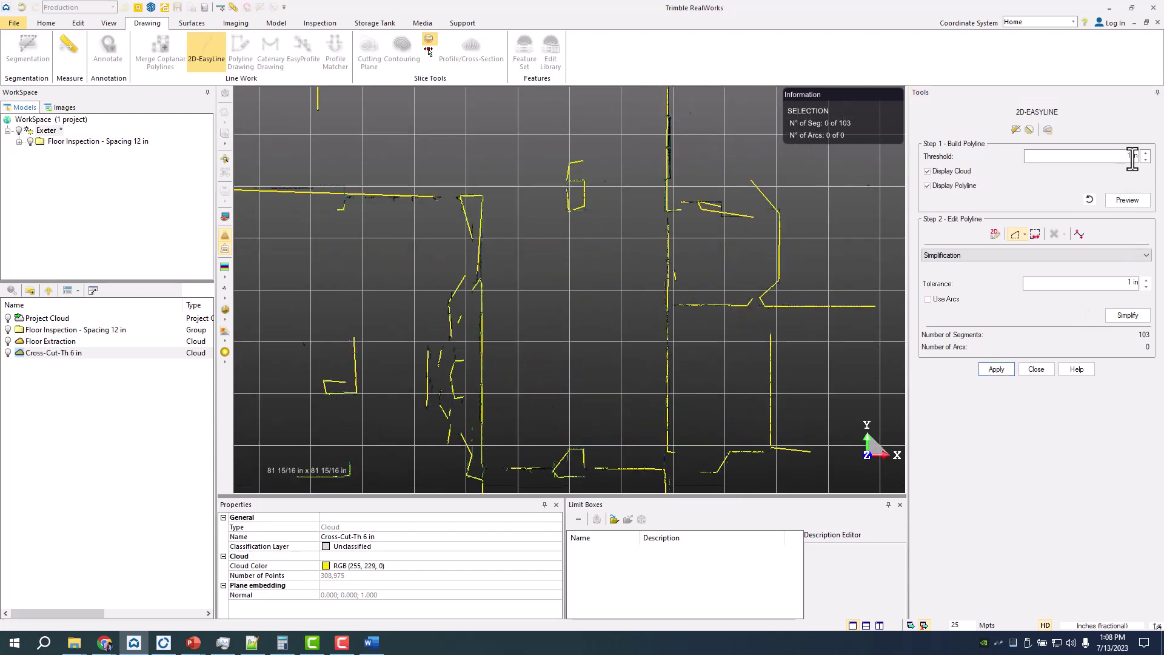
{"action": "left_click", "coordinate": [1129, 200]}
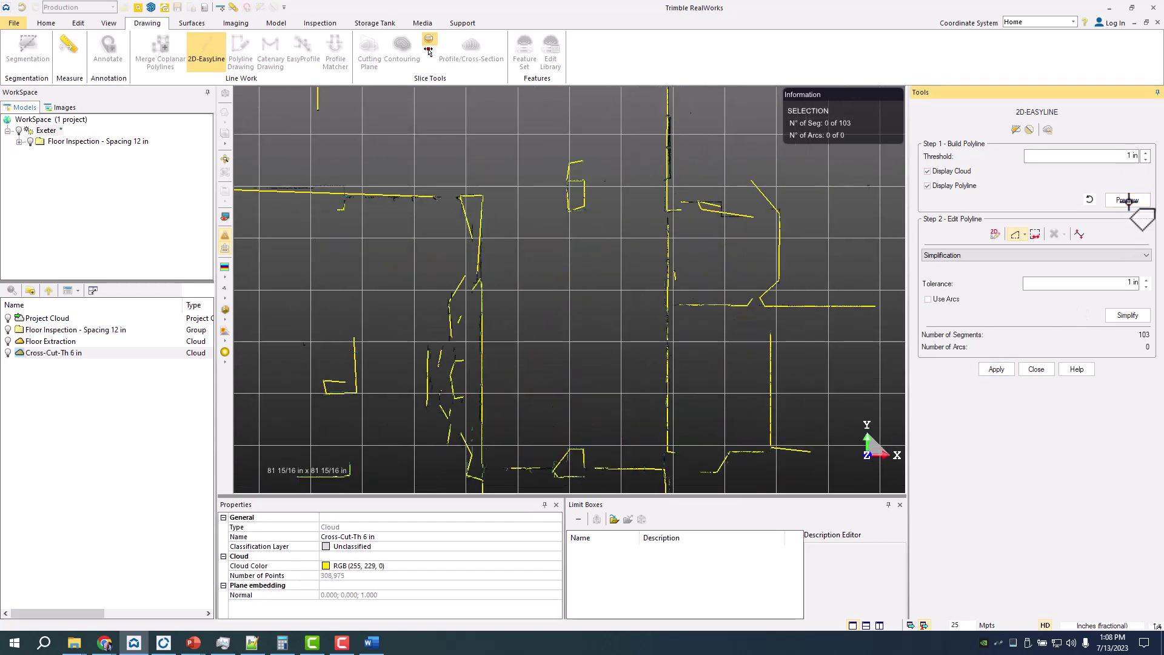
Step: Accept the polylines as the Cross-Cut-Th 6 in polyline with 43 parts and select it
{"action": "left_click", "coordinate": [999, 368]}
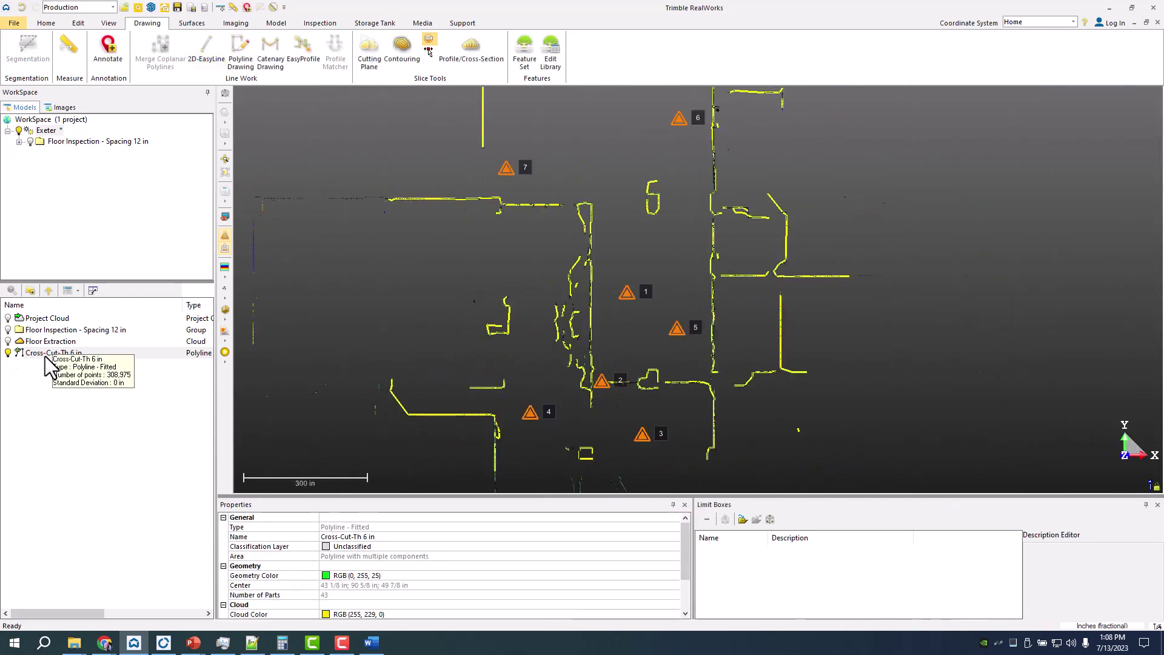
{"action": "left_click", "coordinate": [45, 355]}
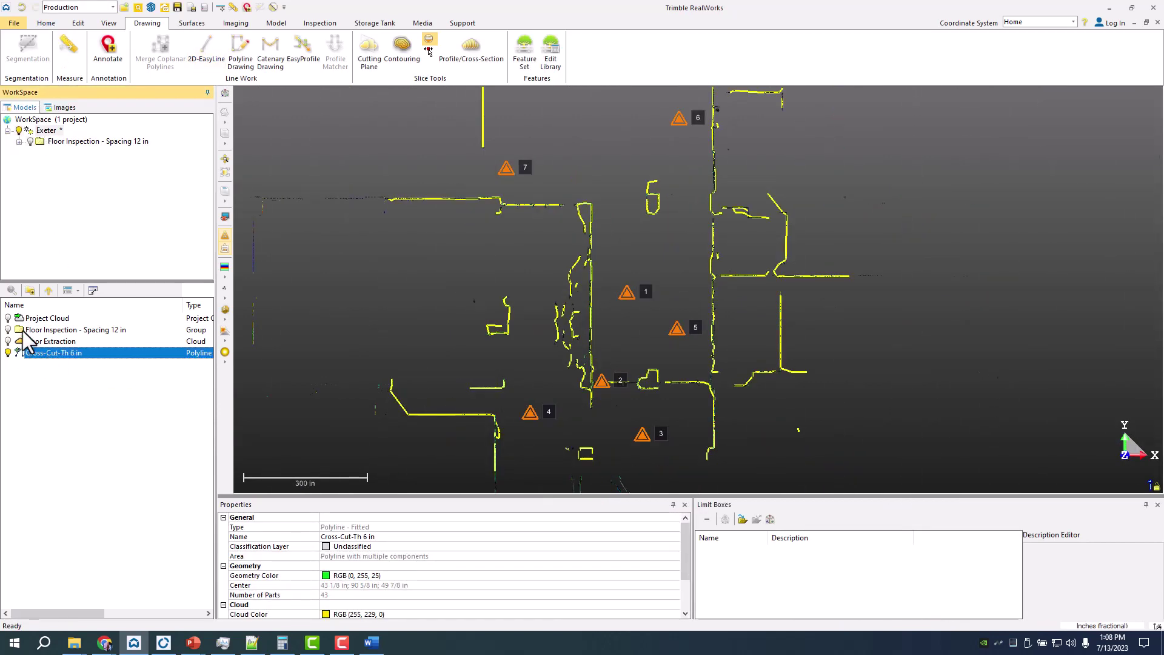
{"action": "double_click", "coordinate": [25, 330]}
{"action": "double_click", "coordinate": [25, 329]}
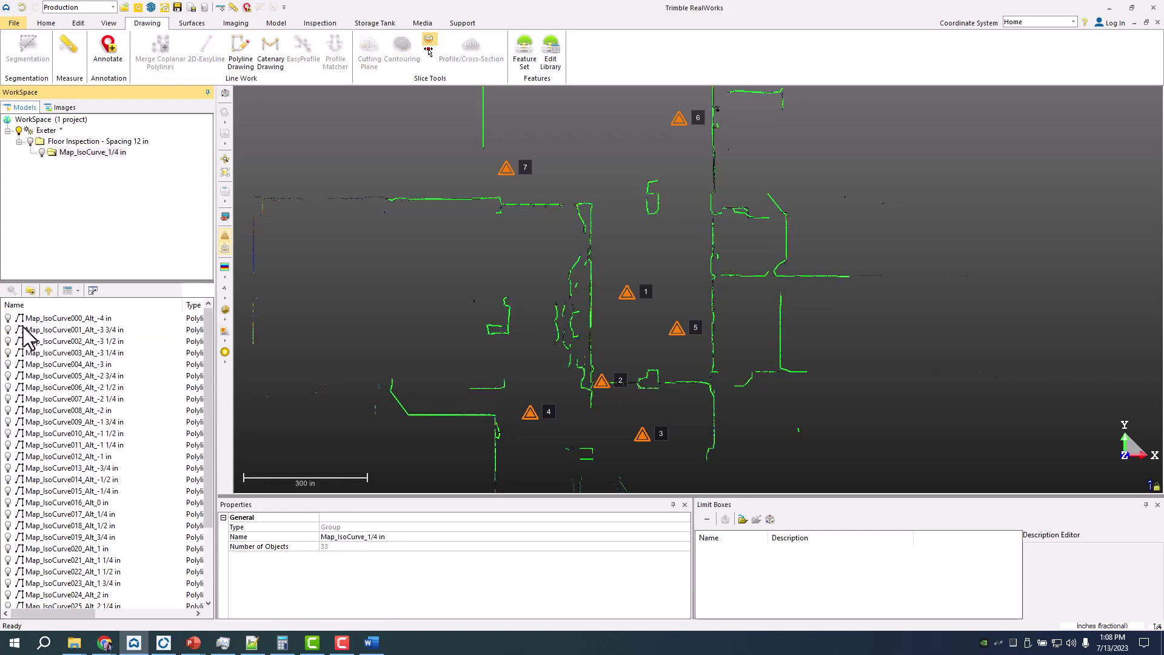
{"action": "key", "text": "BackSpace"}
{"action": "left_click", "coordinate": [7, 318]}
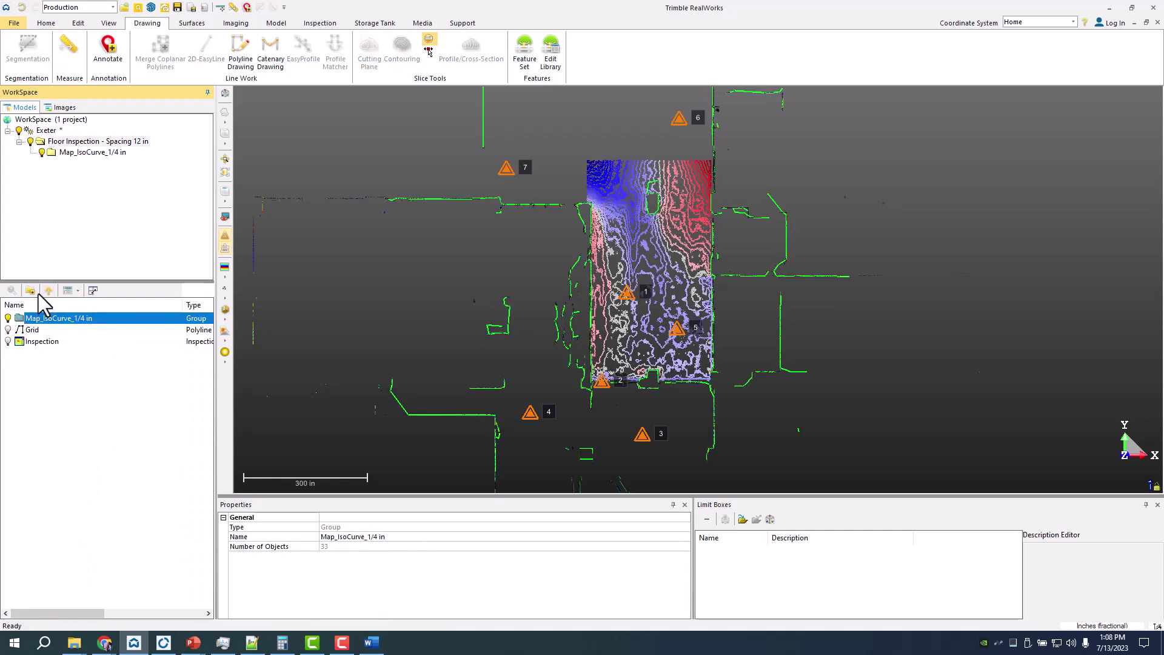
{"action": "left_click", "coordinate": [48, 291]}
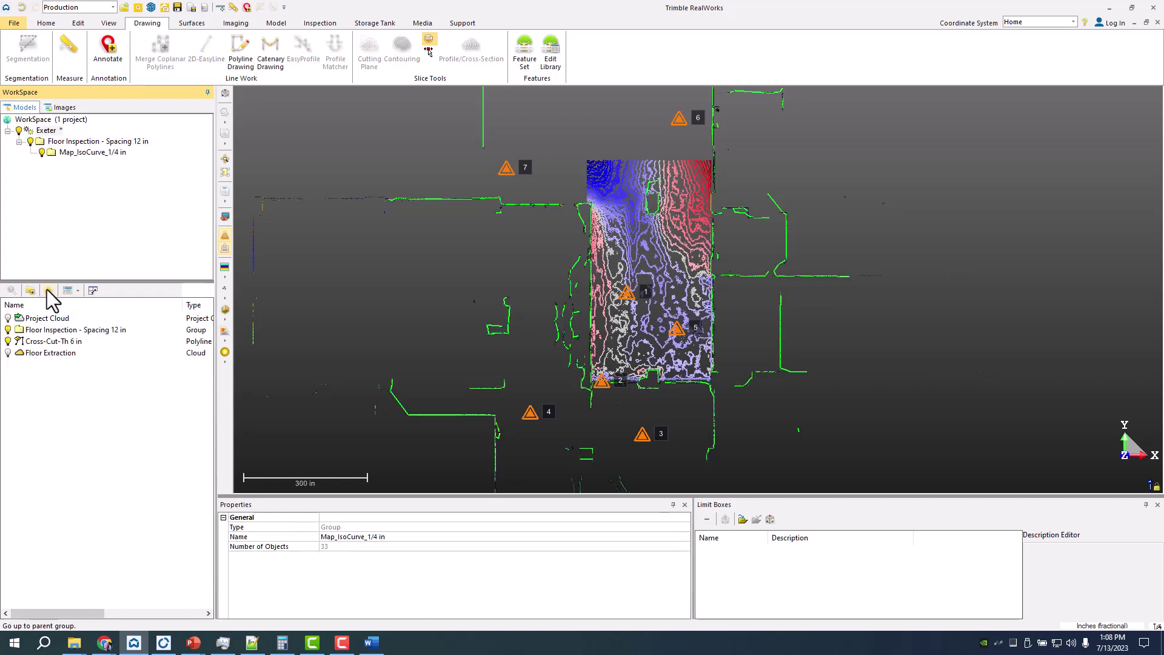
{"action": "left_click", "coordinate": [49, 341]}
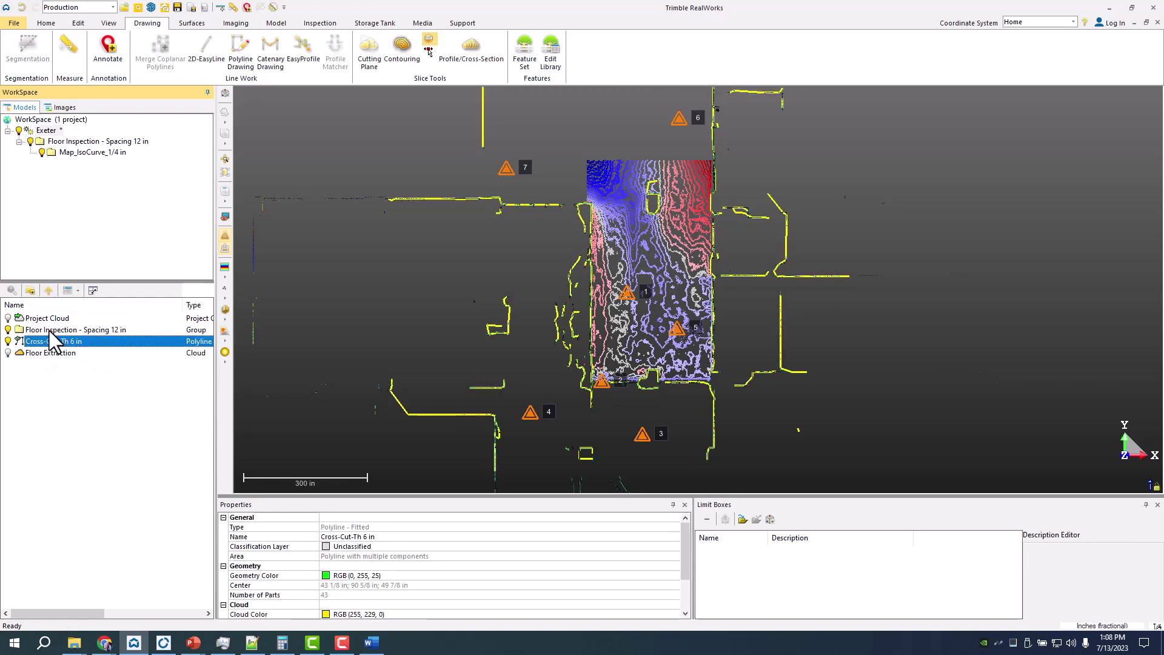
Step: Move all Map_IsoCurve_1/4 in polylines to the project root and select them with Cross-Cut-Th 6 in
{"action": "double_click", "coordinate": [49, 328]}
{"action": "double_click", "coordinate": [49, 319]}
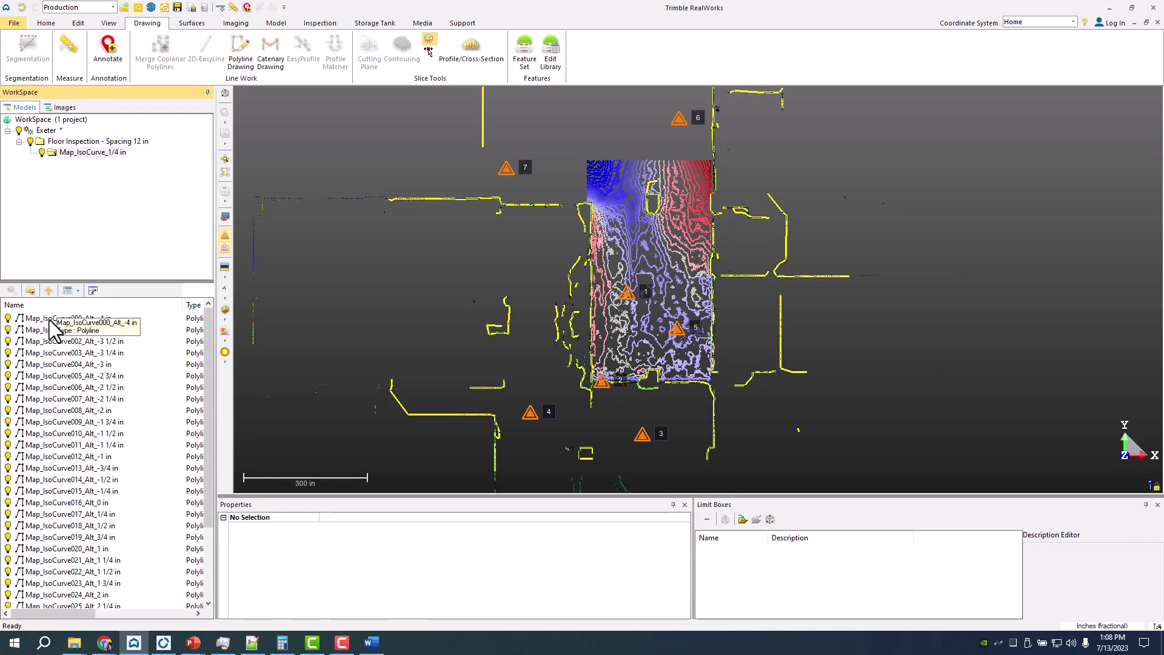
{"action": "left_click", "coordinate": [51, 321]}
{"action": "scroll", "coordinate": [85, 593], "scroll_direction": "down", "scroll_amount": 3}
{"action": "left_click", "coordinate": [75, 593], "text": "shift"}
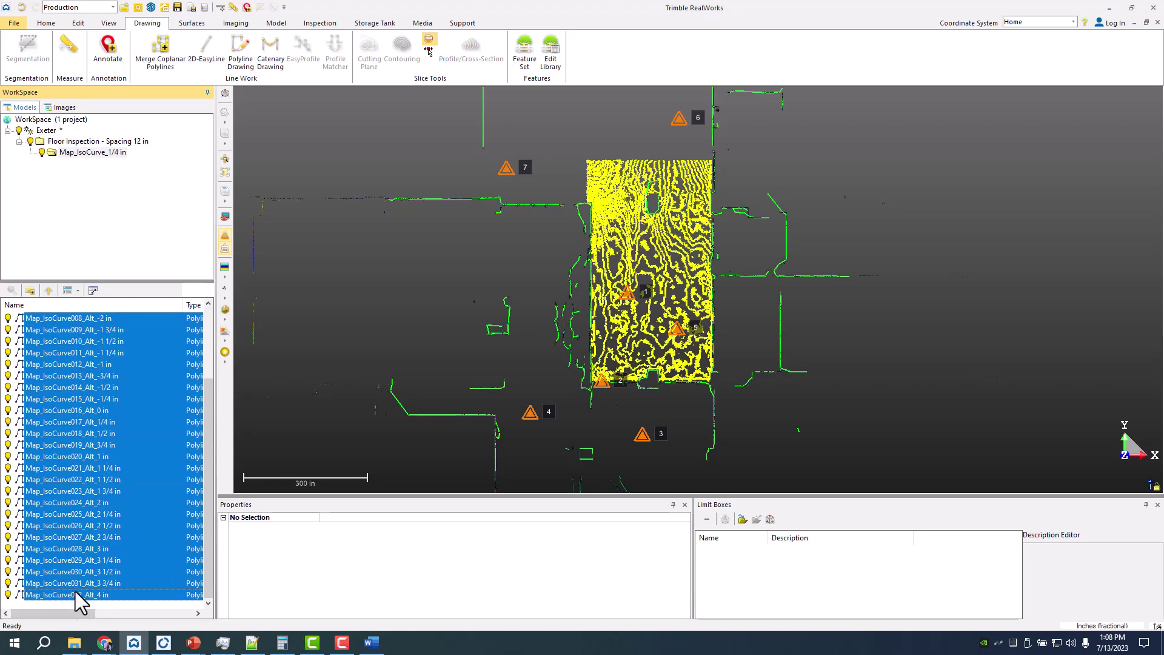
{"action": "left_click_drag", "start_coordinate": [74, 594], "coordinate": [60, 152]}
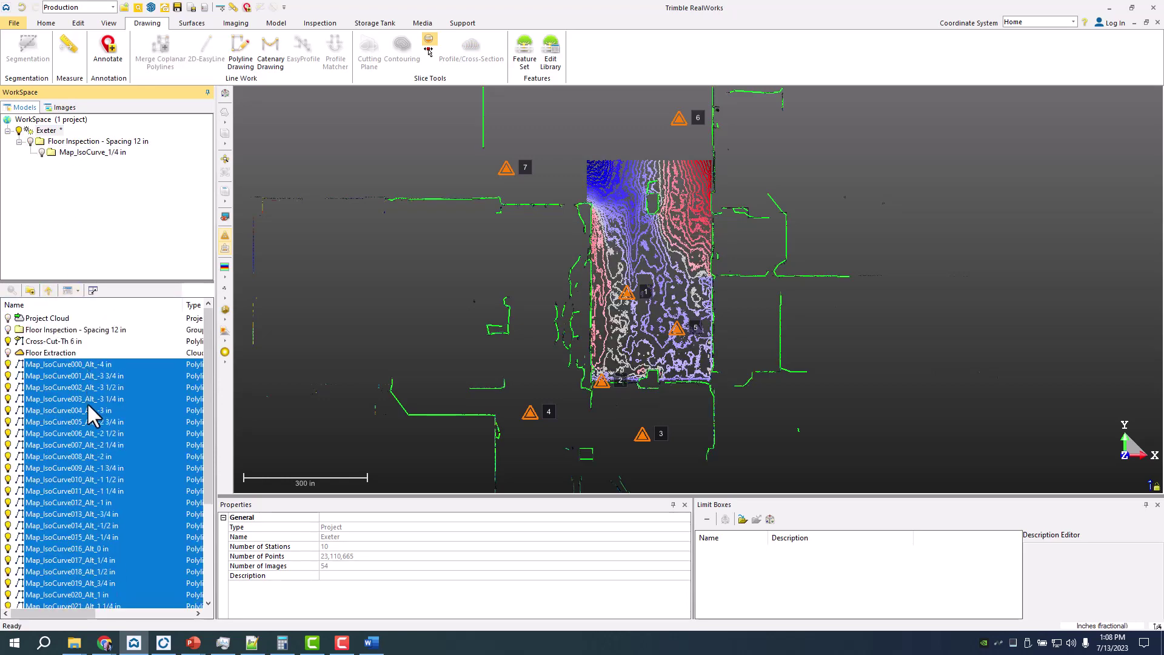
{"action": "left_click", "coordinate": [36, 342], "text": "ctrl"}
{"action": "left_click", "coordinate": [44, 24]}
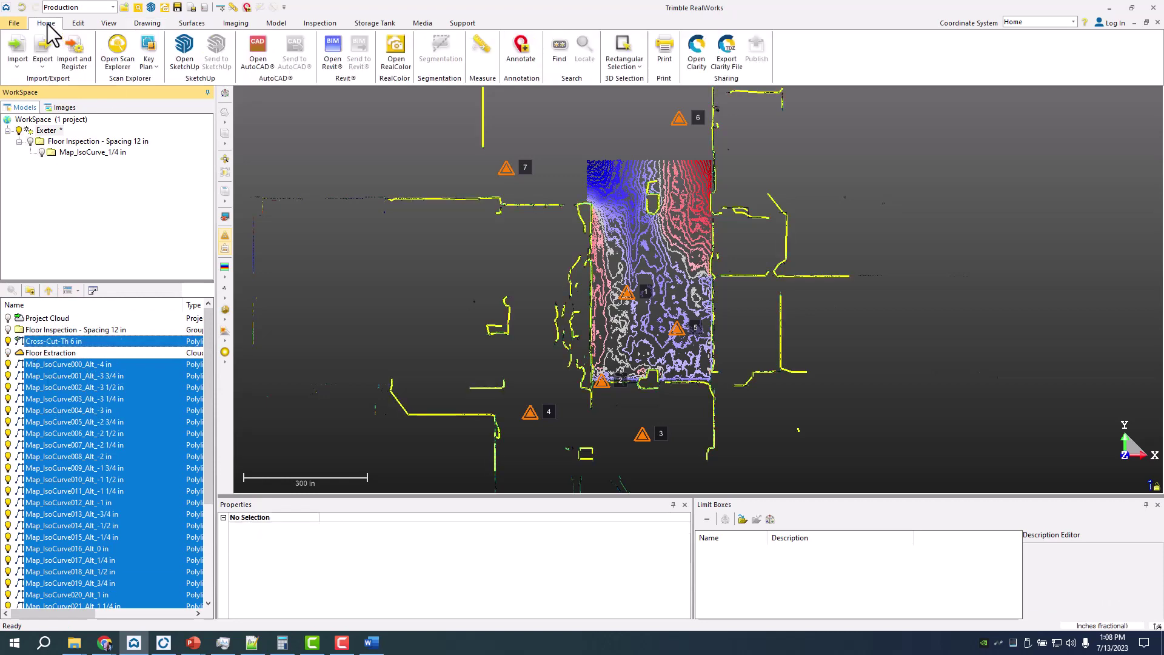
Step: Export the selection to a drawing file in Inches as a first attempt
{"action": "left_click", "coordinate": [42, 64]}
{"action": "left_click", "coordinate": [66, 81]}
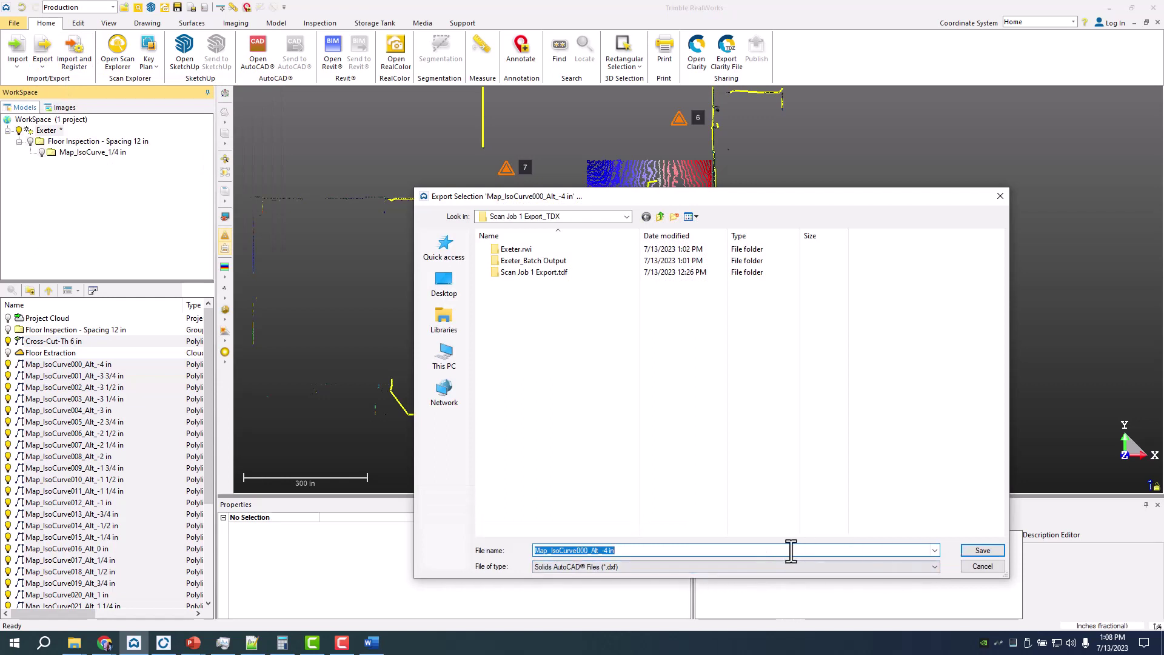
{"action": "type", "text": "fL"}
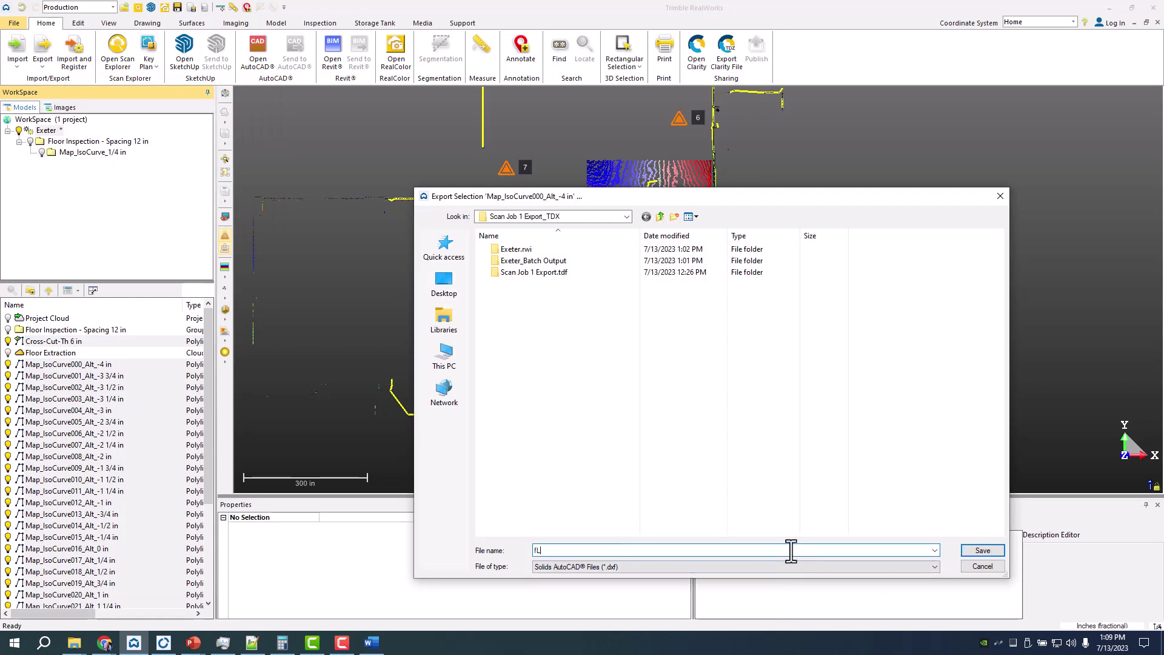
{"action": "type", "text": "OOR"}
{"action": "key", "text": "BackSpace"}
{"action": "key", "text": "BackSpace"}
{"action": "left_click", "coordinate": [994, 550]}
{"action": "left_click", "coordinate": [592, 326]}
{"action": "left_click", "coordinate": [549, 407]}
{"action": "left_click", "coordinate": [526, 400]}
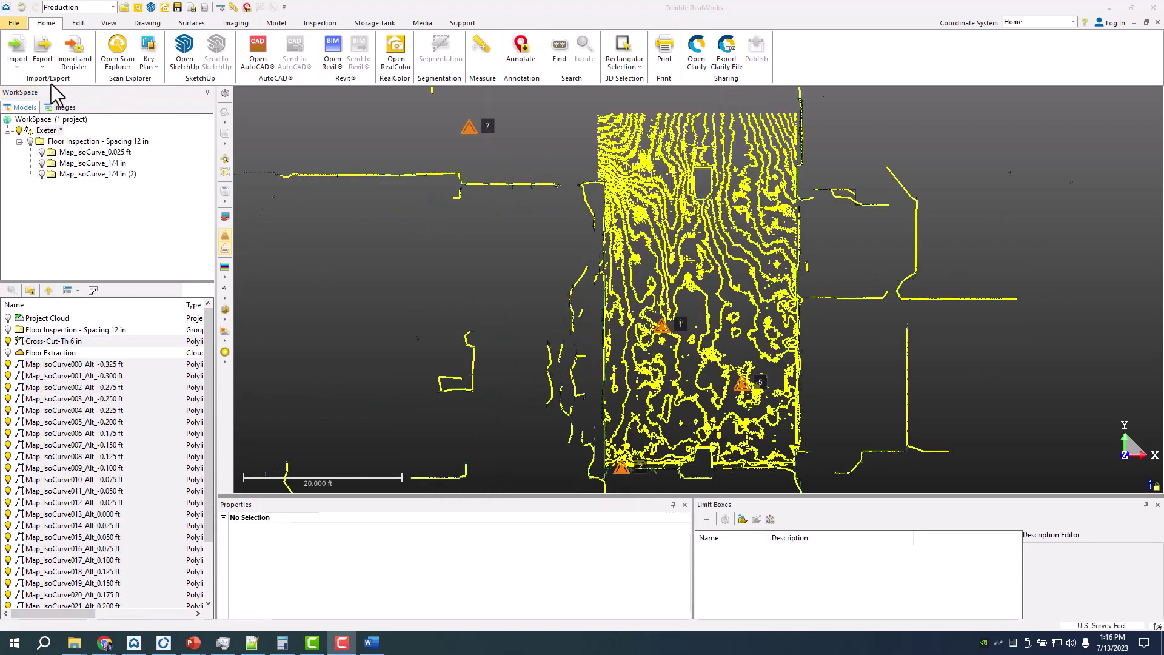
Step: Re-export the selection as plan & Contour.dwg, declining to replace the existing file
{"action": "left_click", "coordinate": [42, 60]}
{"action": "left_click", "coordinate": [57, 90]}
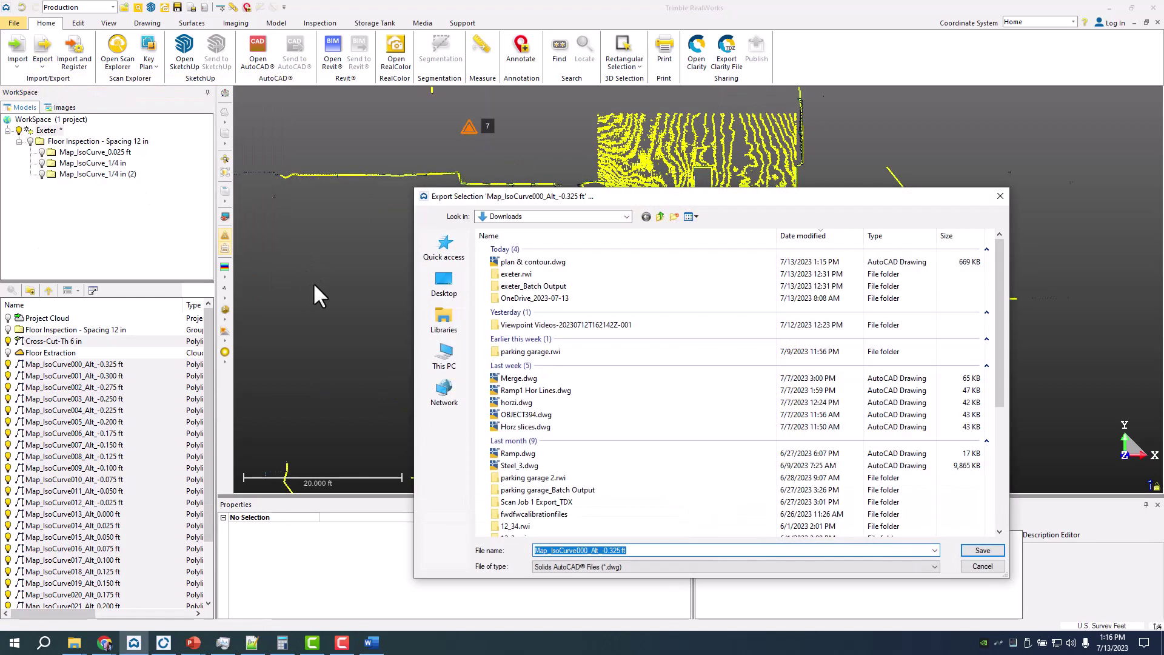
{"action": "type", "text": "plan "}
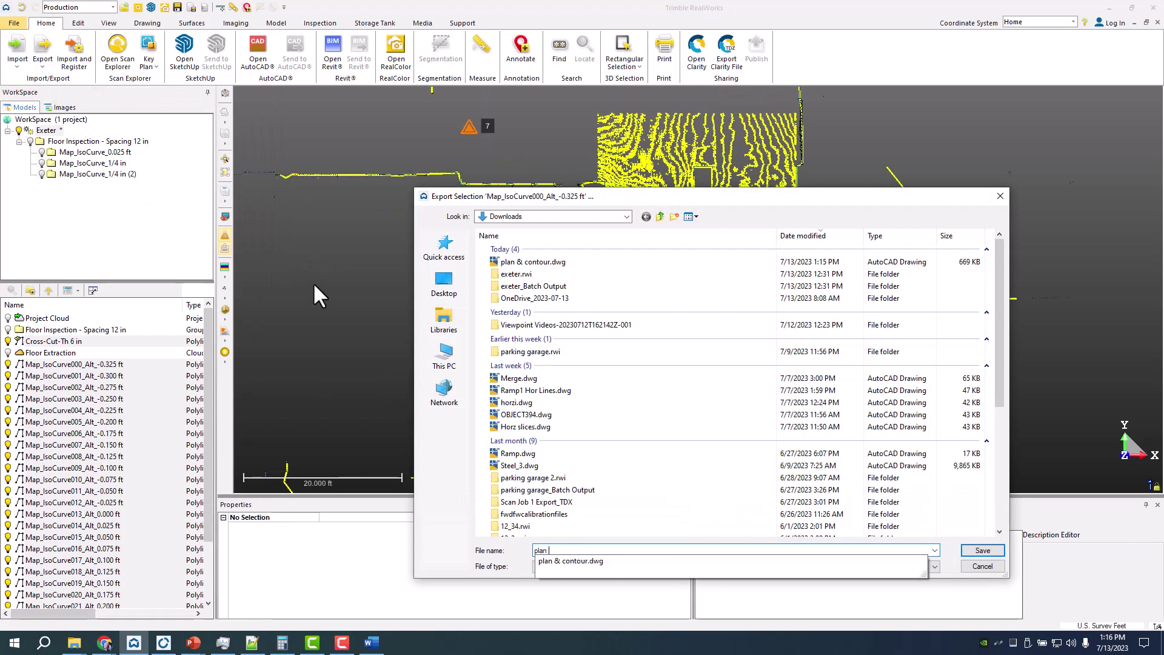
{"action": "type", "text": "& Contour"}
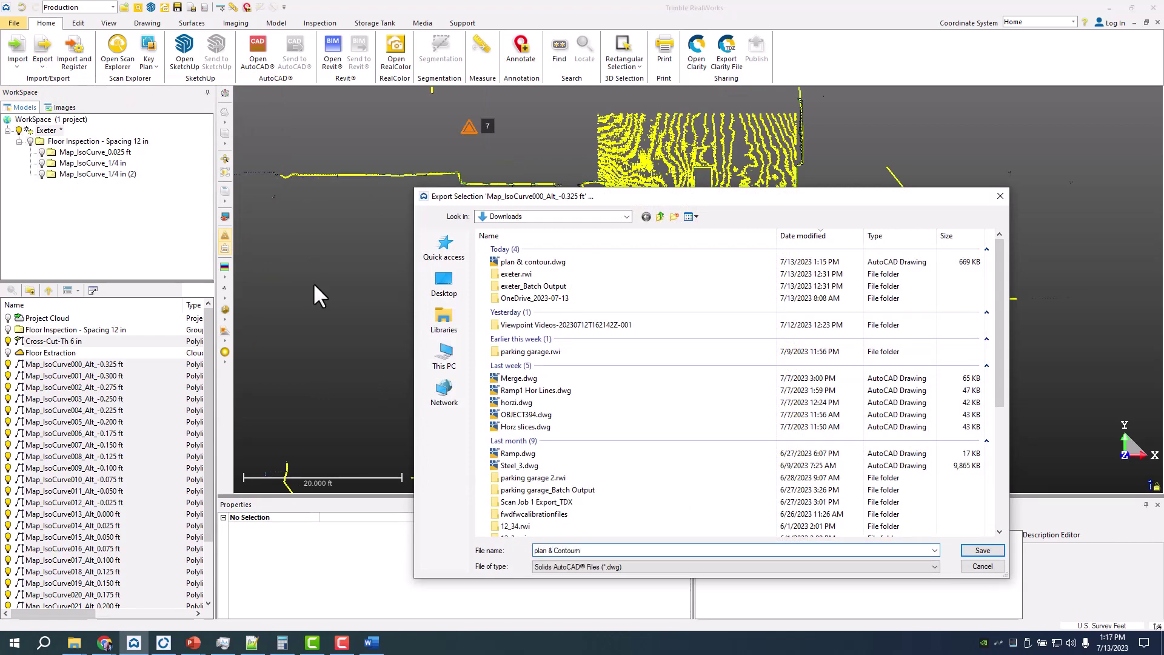
{"action": "type", "text": ".dwg"}
{"action": "left_click", "coordinate": [982, 550]}
{"action": "left_click", "coordinate": [664, 349]}
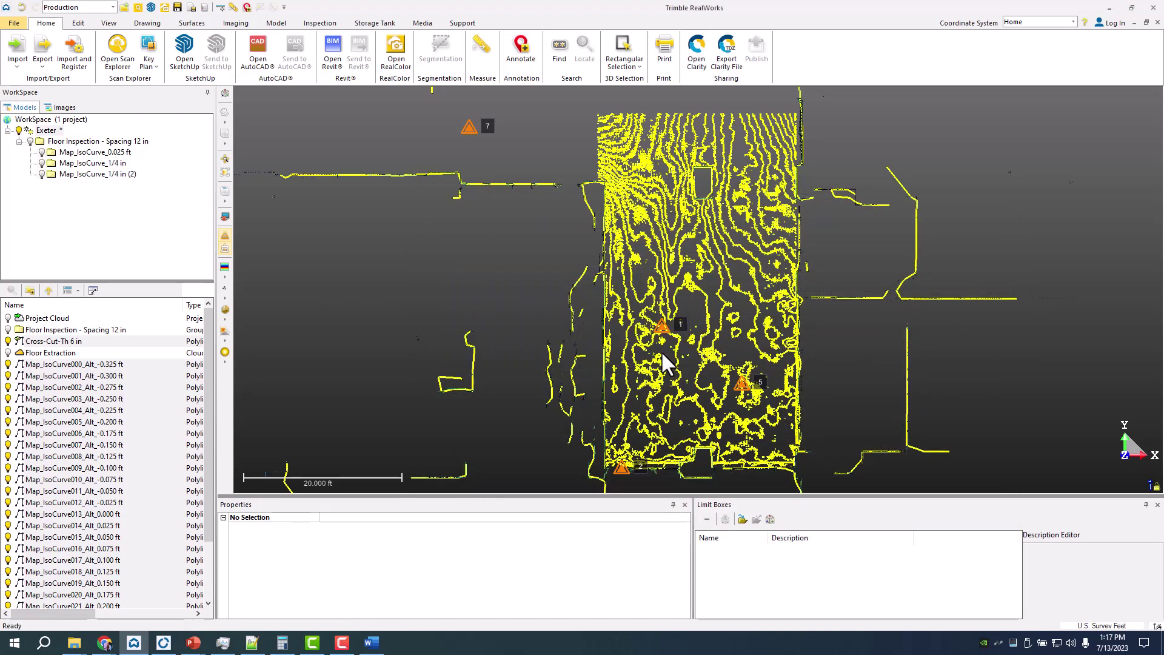
Step: Export the selection as 'plan c' DWG in U.S. Survey Feet
{"action": "left_click", "coordinate": [46, 68]}
{"action": "left_click", "coordinate": [54, 79]}
{"action": "type", "text": "plan c"}
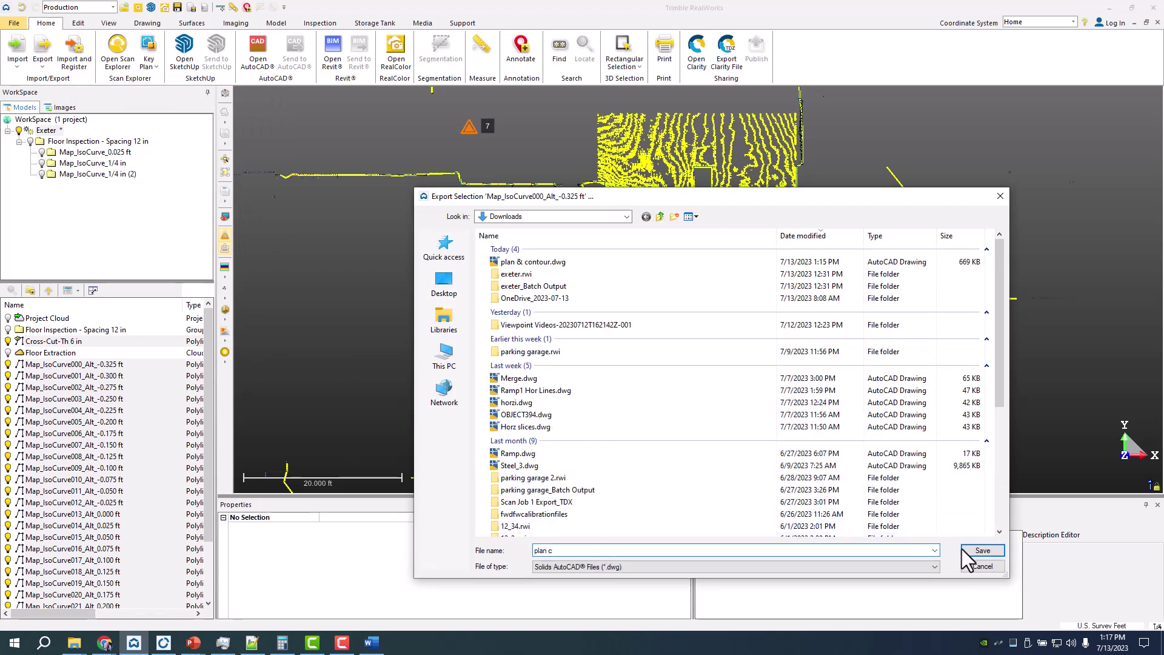
{"action": "left_click", "coordinate": [982, 550]}
{"action": "left_click", "coordinate": [584, 324]}
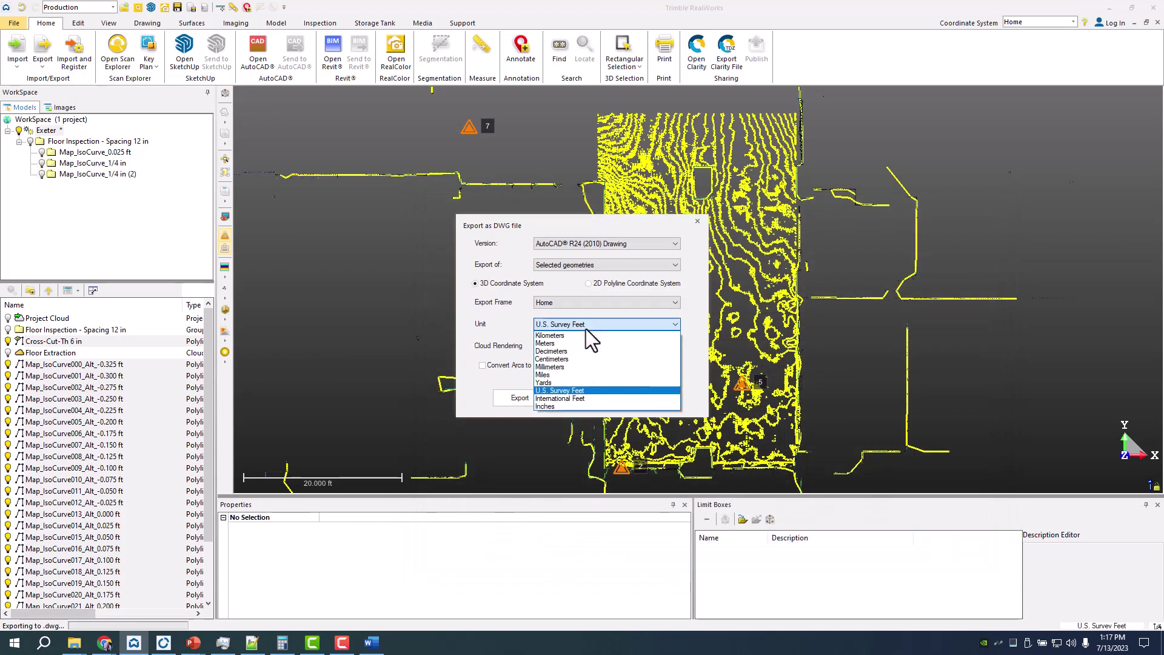
{"action": "left_click", "coordinate": [476, 380]}
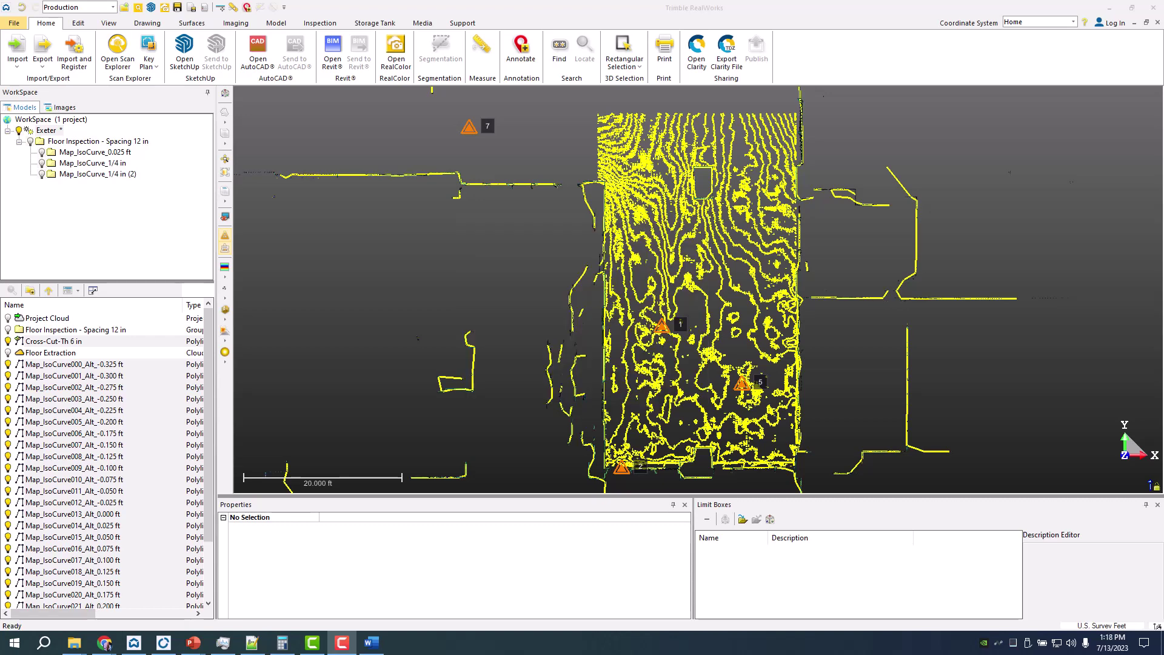
Step: Maximize Trimble Connect and orbit and zoom around the plan & contour.dwg contours and floor-plan lines
{"action": "key", "text": "alt+Tab"}
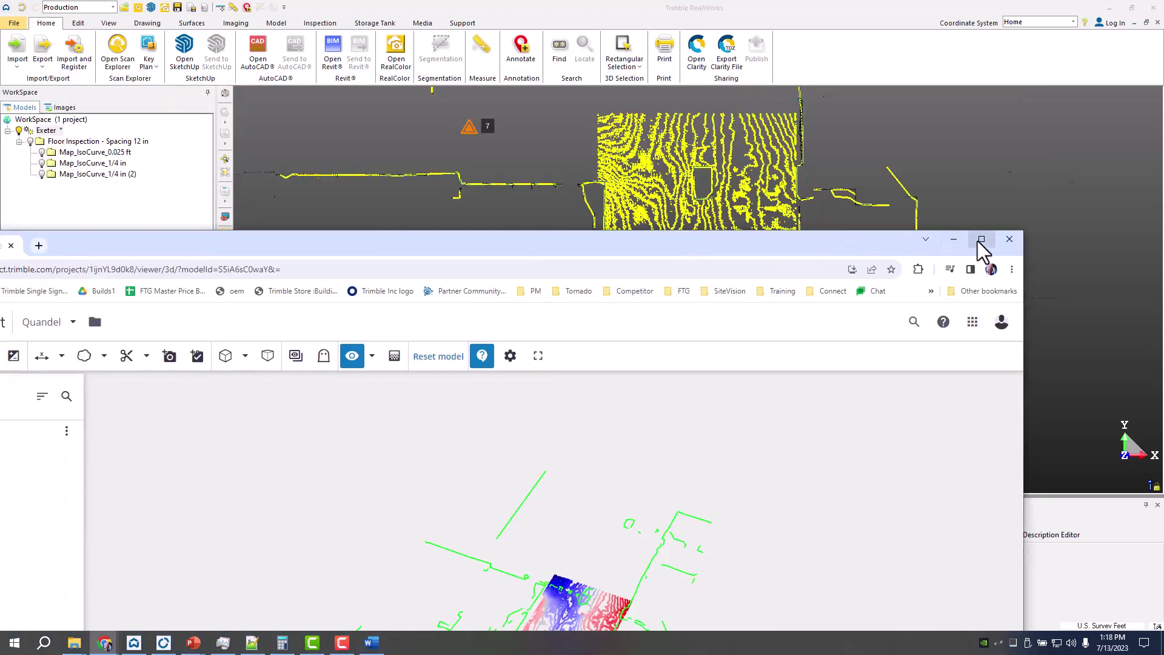
{"action": "left_click", "coordinate": [978, 241]}
{"action": "left_click_drag", "start_coordinate": [605, 475], "coordinate": [689, 483]}
{"action": "scroll", "coordinate": [682, 431], "scroll_direction": "up", "scroll_amount": 5}
{"action": "scroll", "coordinate": [591, 230], "scroll_direction": "up", "scroll_amount": 8}
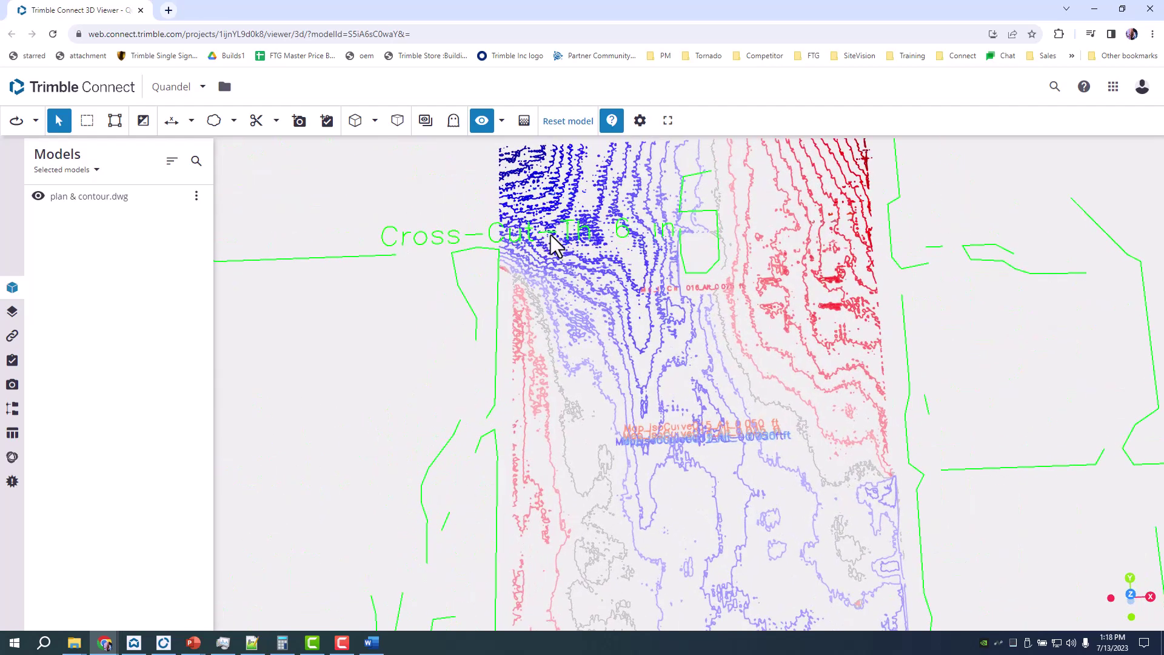
{"action": "left_click_drag", "start_coordinate": [586, 249], "coordinate": [634, 331]}
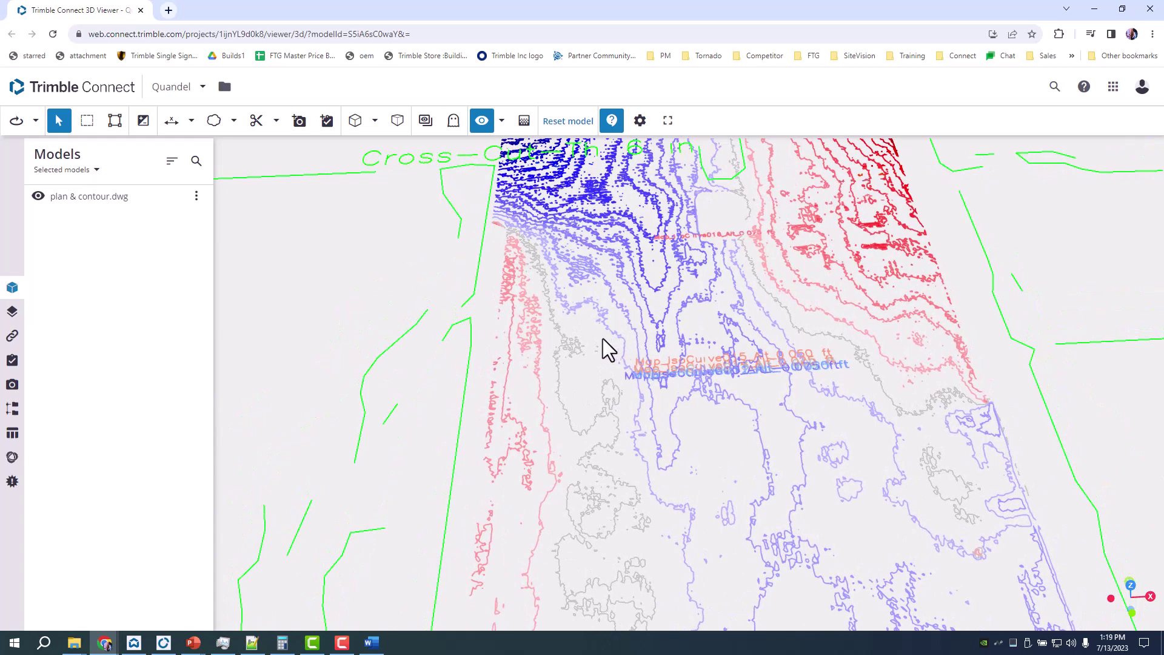
{"action": "left_click_drag", "start_coordinate": [594, 343], "coordinate": [529, 355]}
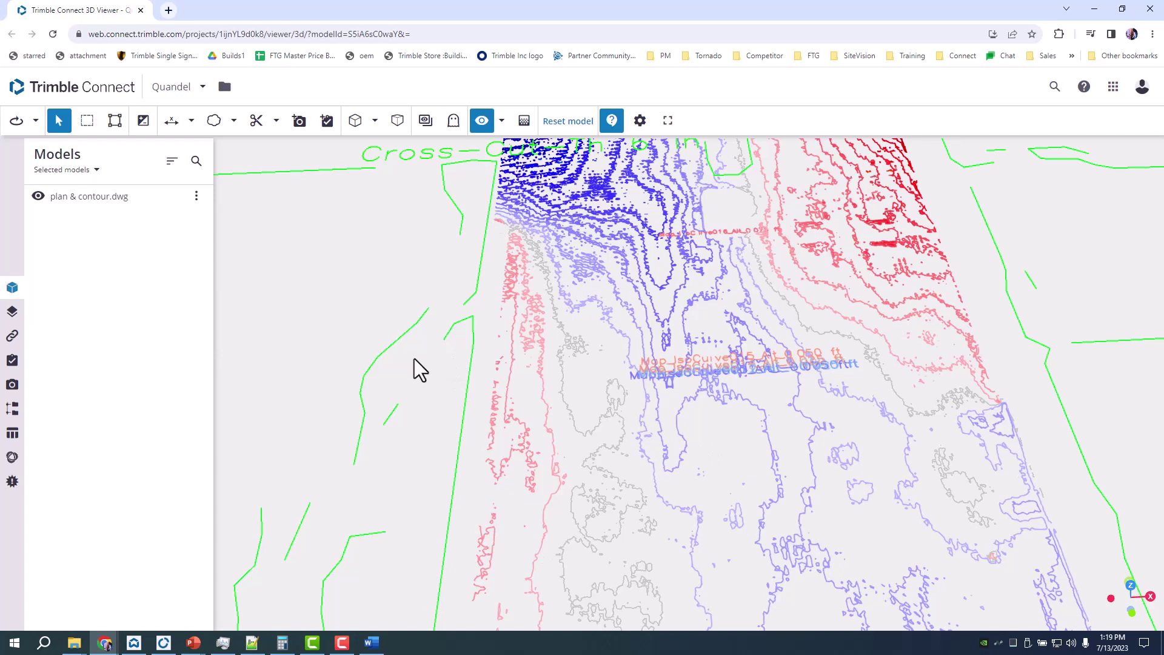
Step: Back in RealWorks, tilt the view into perspective and select the Exeter Project Cloud with stations 1–10
{"action": "left_click", "coordinate": [1094, 10]}
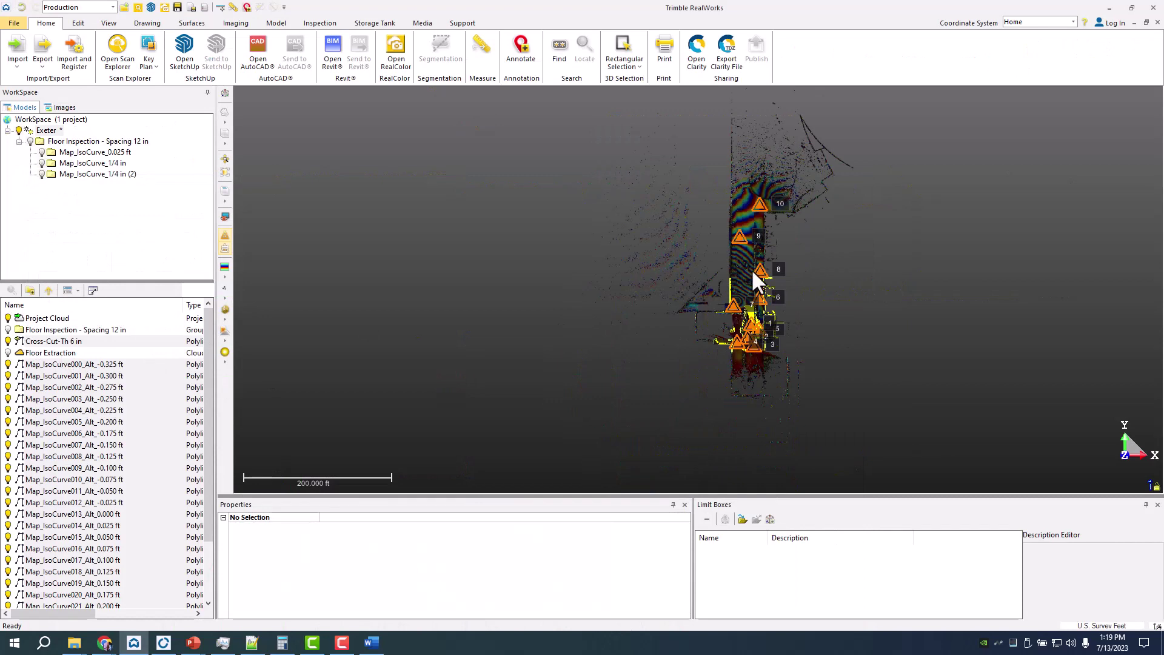
{"action": "left_click_drag", "start_coordinate": [760, 267], "coordinate": [840, 313]}
{"action": "left_click", "coordinate": [25, 320]}
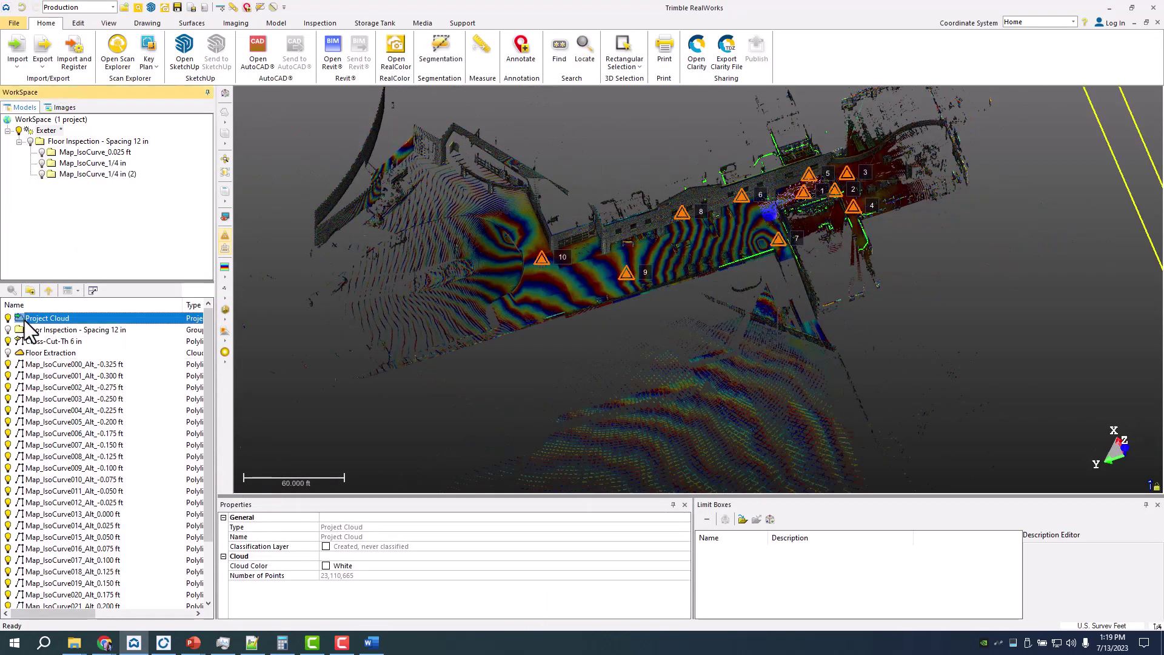